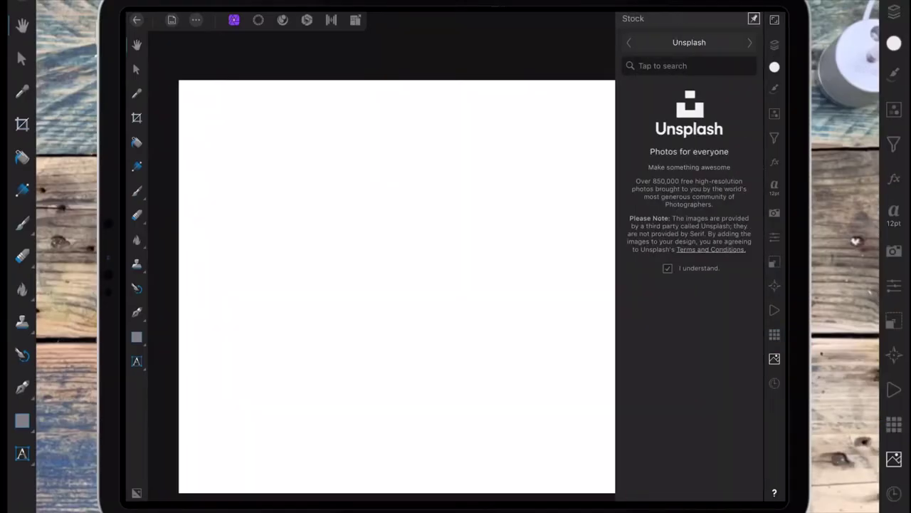
# Step: Search the Unsplash stock photos for 'leaf close up'
pyautogui.click(689, 66)
pyautogui.write('leaf clos')
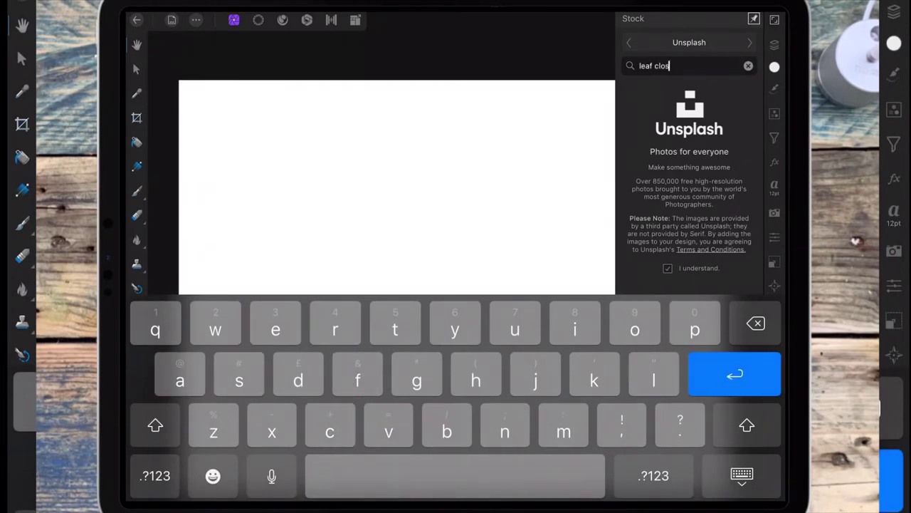
pyautogui.write('e up')
pyautogui.press('shift')
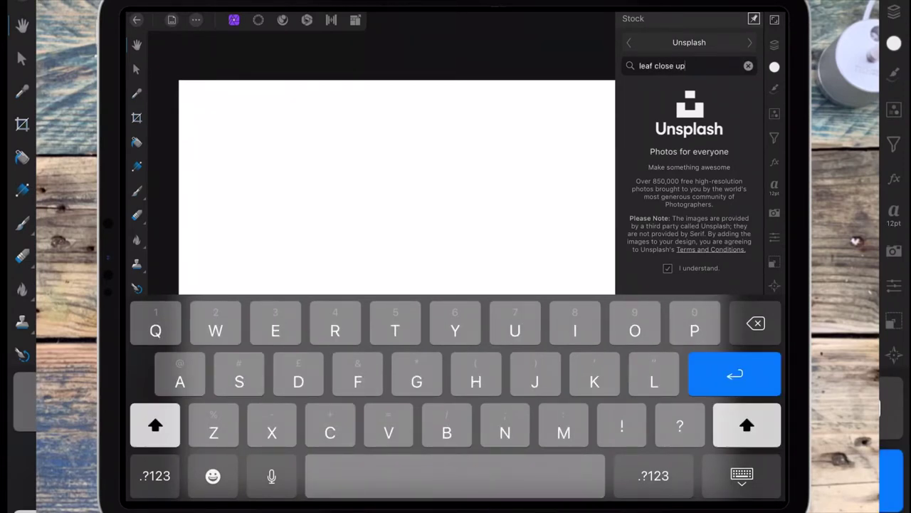
pyautogui.press('Return')
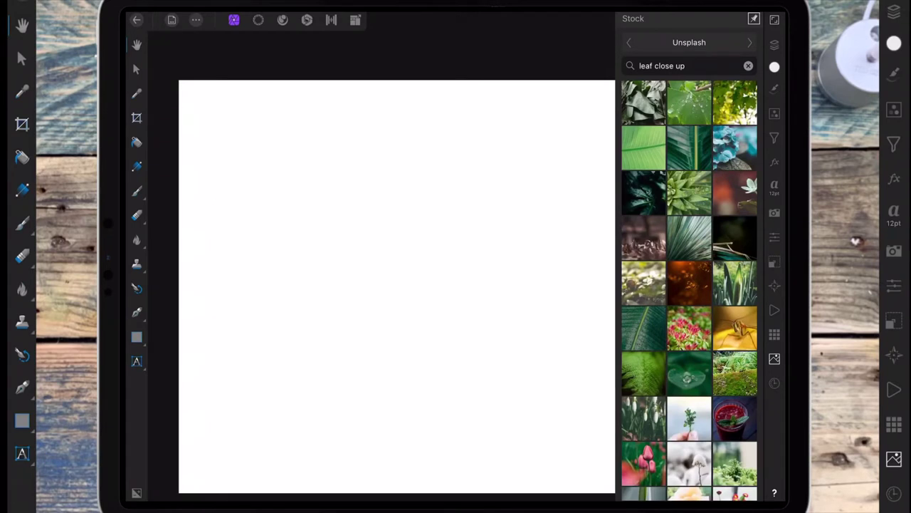
# Step: Scroll the results and drag a close-up green leaf photo onto the canvas
pyautogui.scroll(-5, 689, 285)
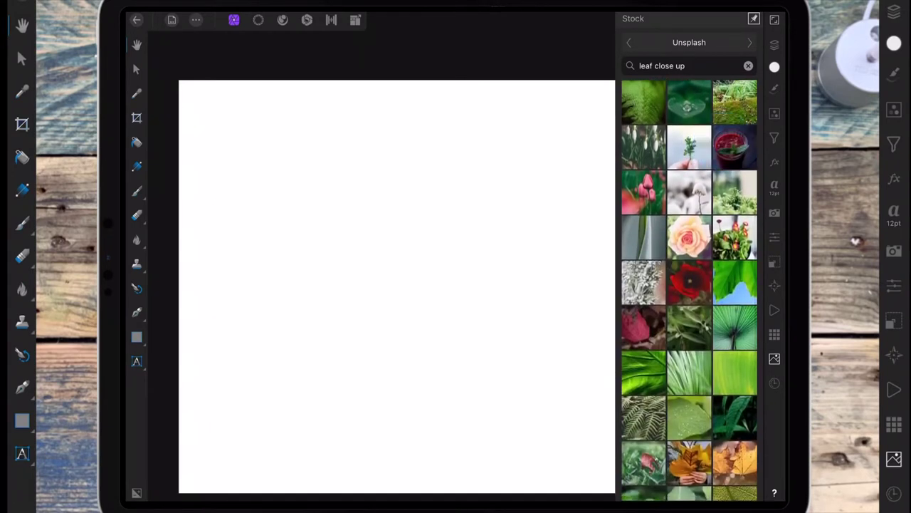
pyautogui.scroll(-3, 723, 228)
pyautogui.scroll(-1, 722, 228)
pyautogui.click(645, 306)
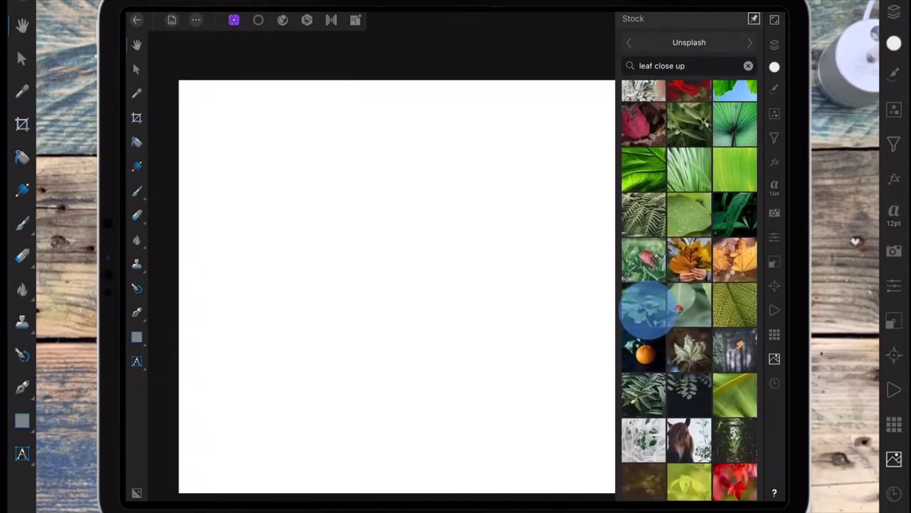
pyautogui.moveTo(645, 306); pyautogui.dragTo(392, 234)
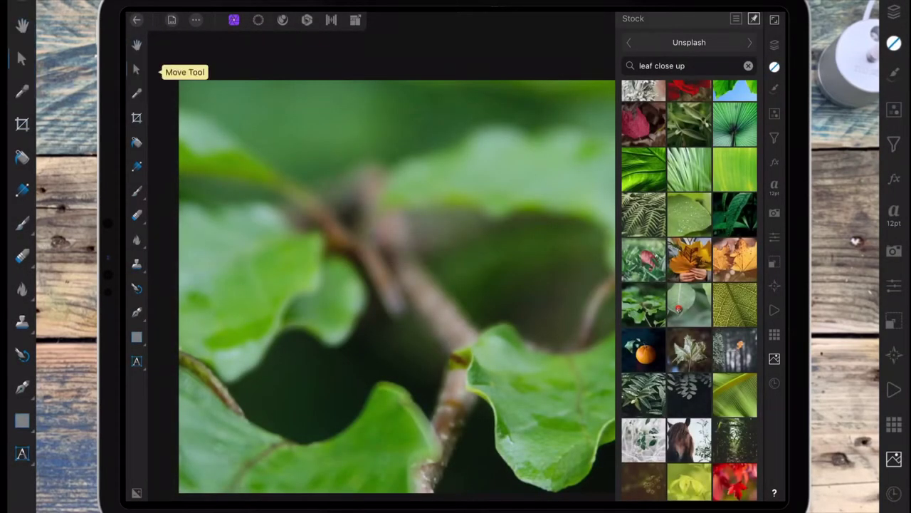
# Step: Close the Stock panel, then shrink the leaf photo and shift it right
pyautogui.click(775, 358)
pyautogui.scroll(-5, 541, 246)
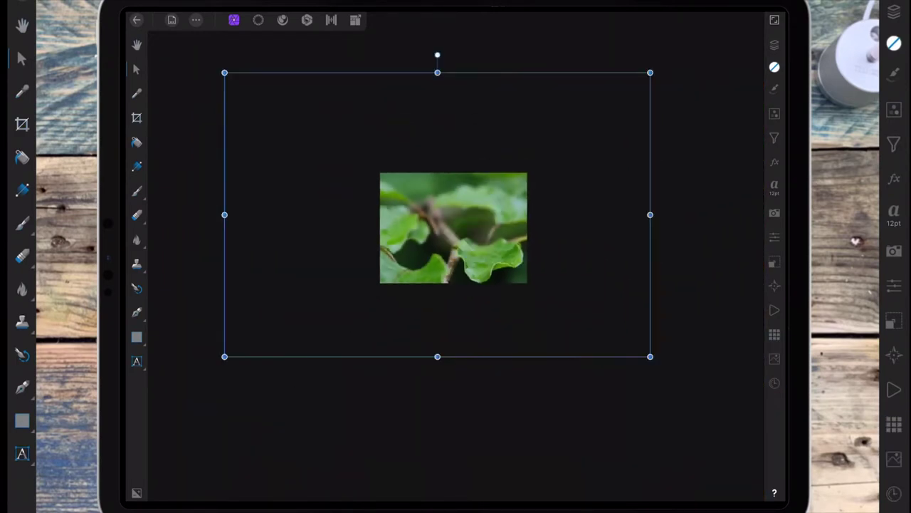
pyautogui.moveTo(650, 72); pyautogui.dragTo(489, 163)
pyautogui.moveTo(467, 235)
pyautogui.mouseDown()
pyautogui.moveTo(562, 213)
pyautogui.moveTo(569, 241)
pyautogui.mouseUp()
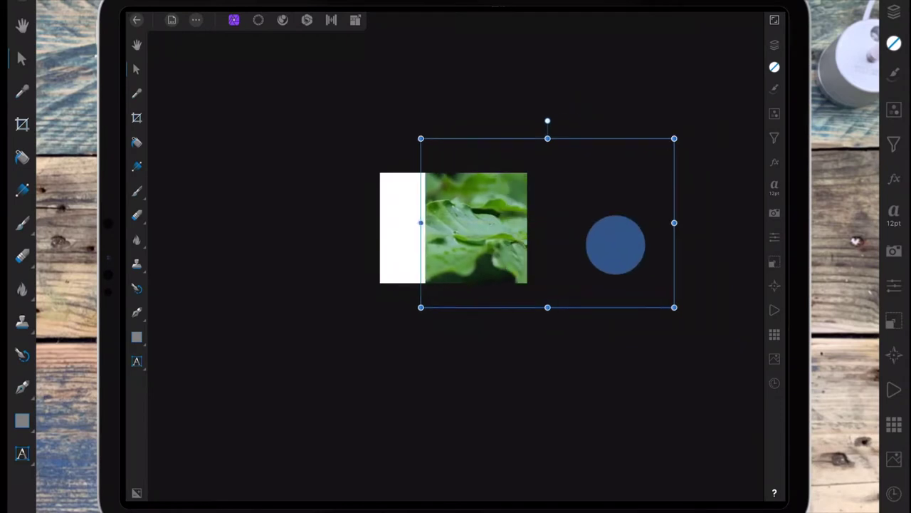
# Step: Fine-tune the leaf photo's size and position until it covers the canvas edge to edge
pyautogui.scroll(5, 580, 304)
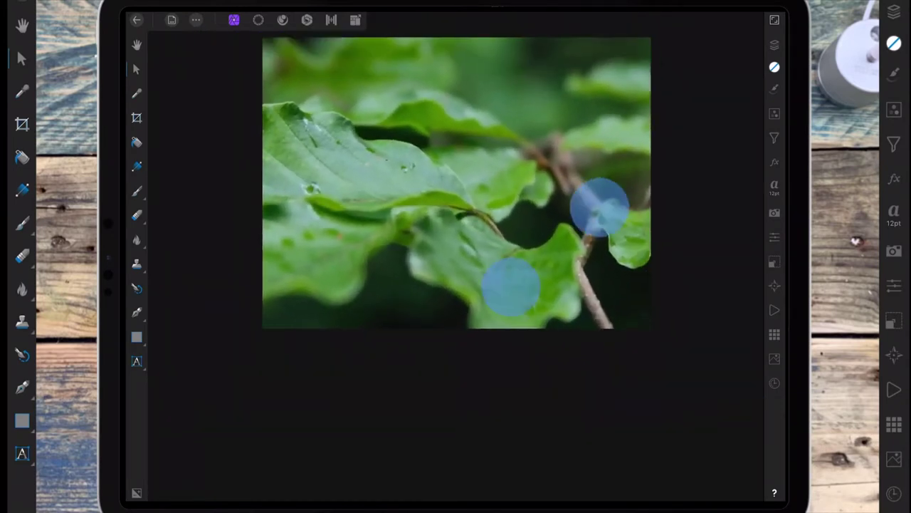
pyautogui.moveTo(744, 112); pyautogui.dragTo(672, 163)
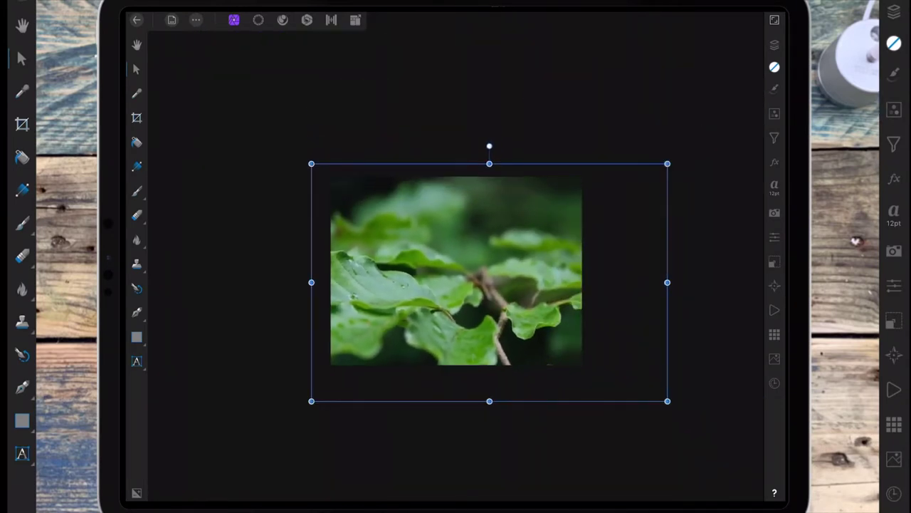
pyautogui.moveTo(578, 252); pyautogui.dragTo(596, 241)
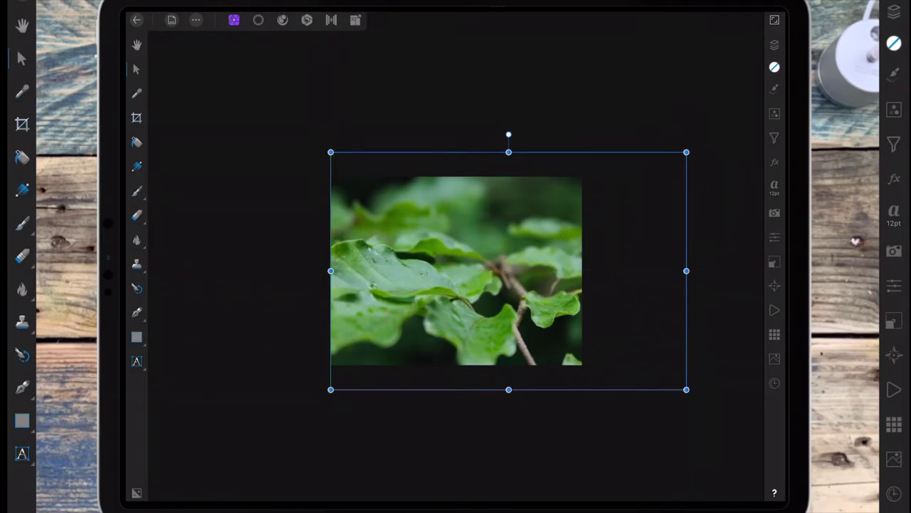
pyautogui.moveTo(686, 152); pyautogui.dragTo(728, 125)
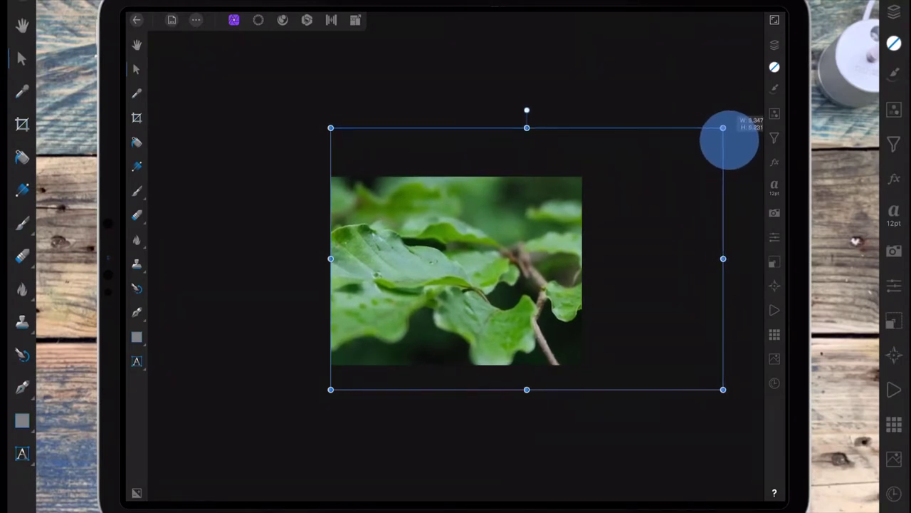
pyautogui.moveTo(608, 277); pyautogui.dragTo(613, 307)
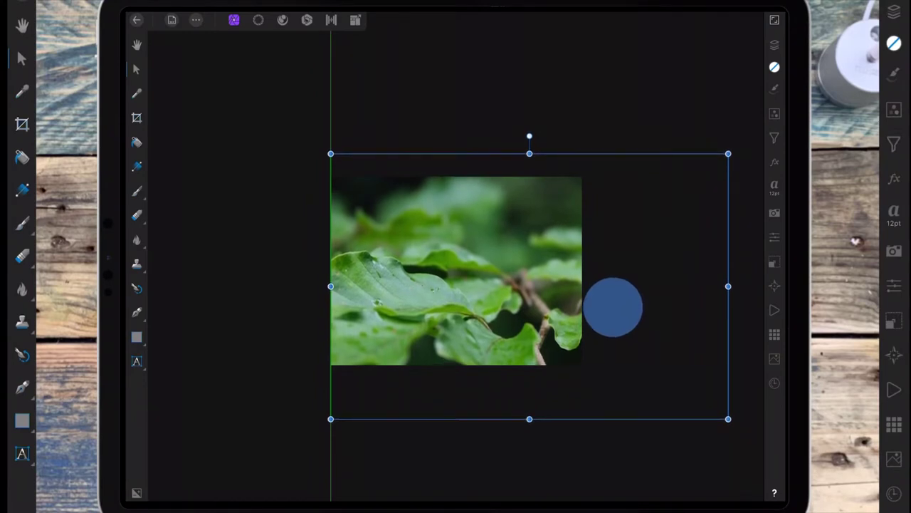
pyautogui.scroll(5, 569, 340)
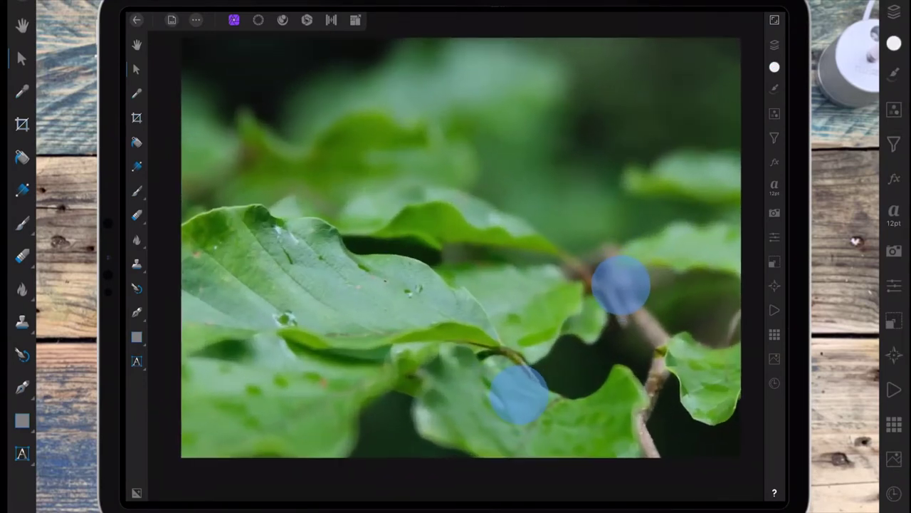
pyautogui.scroll(-3, 570, 339)
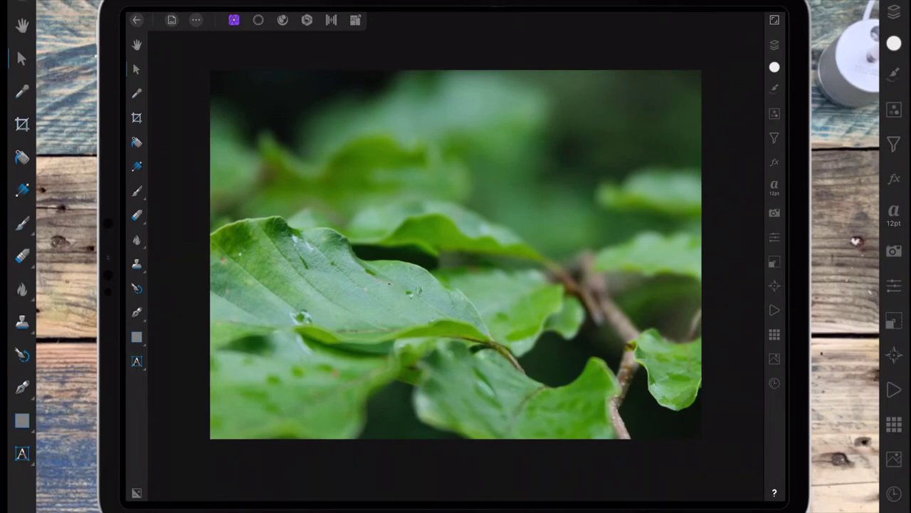
# Step: Search 'person sitting' on Pexels and place the woman-in-sunglasses city photo on the canvas
pyautogui.click(774, 358)
pyautogui.click(749, 66)
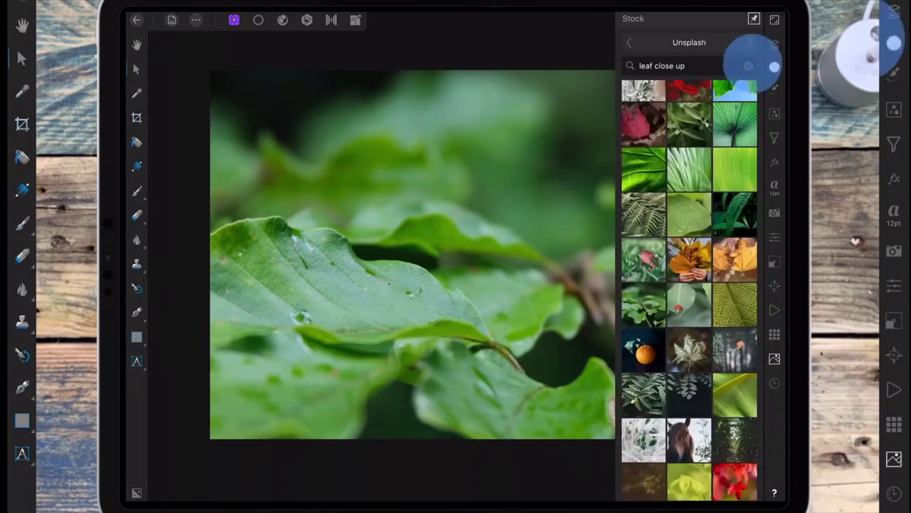
pyautogui.write('person s')
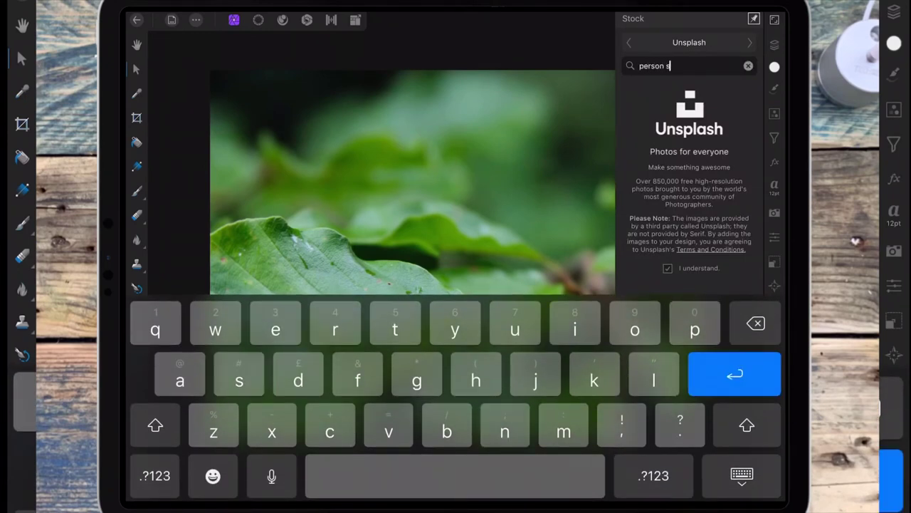
pyautogui.write('itting')
pyautogui.press('Return')
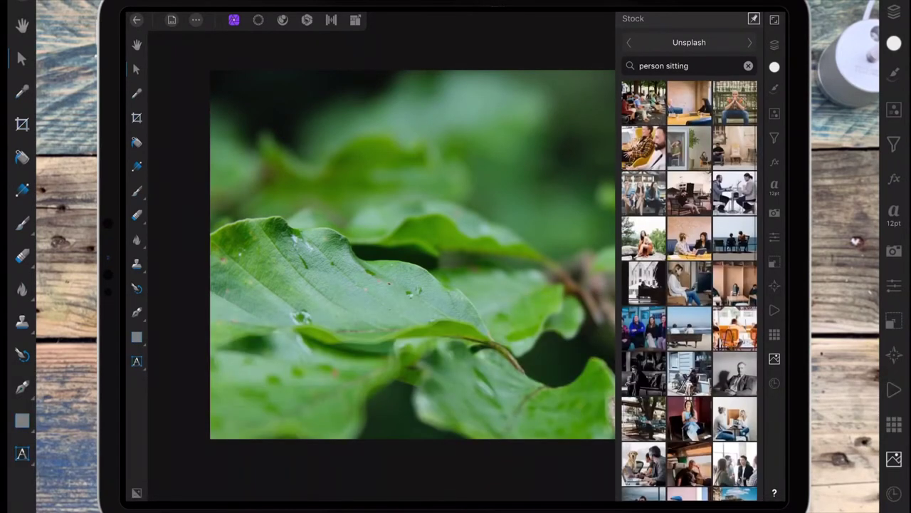
pyautogui.click(749, 42)
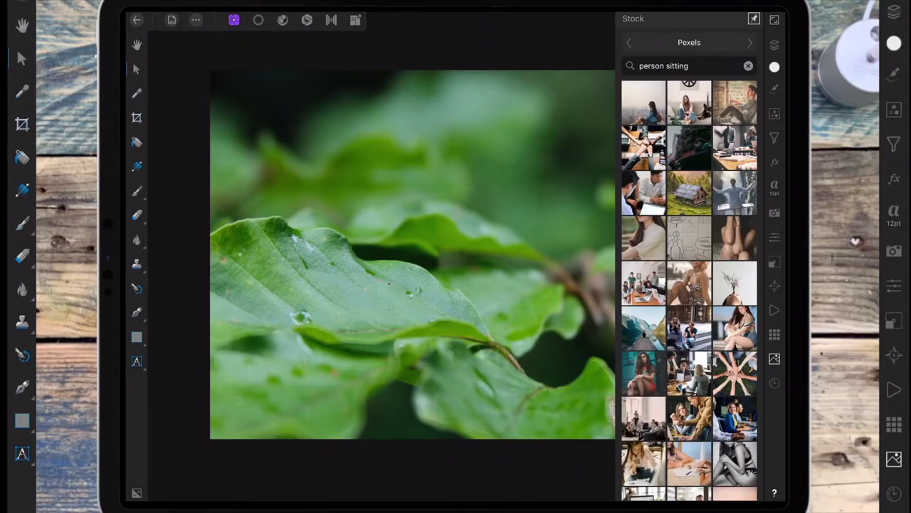
pyautogui.moveTo(643, 102); pyautogui.dragTo(457, 229)
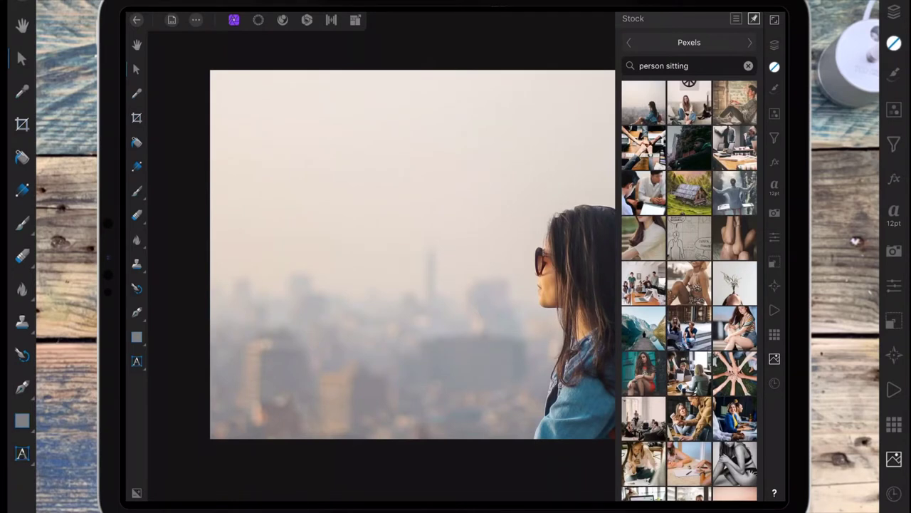
# Step: Scale the woman photo to a narrow vertical strip centred over the leaves, then select the Pen Tool
pyautogui.click(775, 358)
pyautogui.scroll(-5, 455, 259)
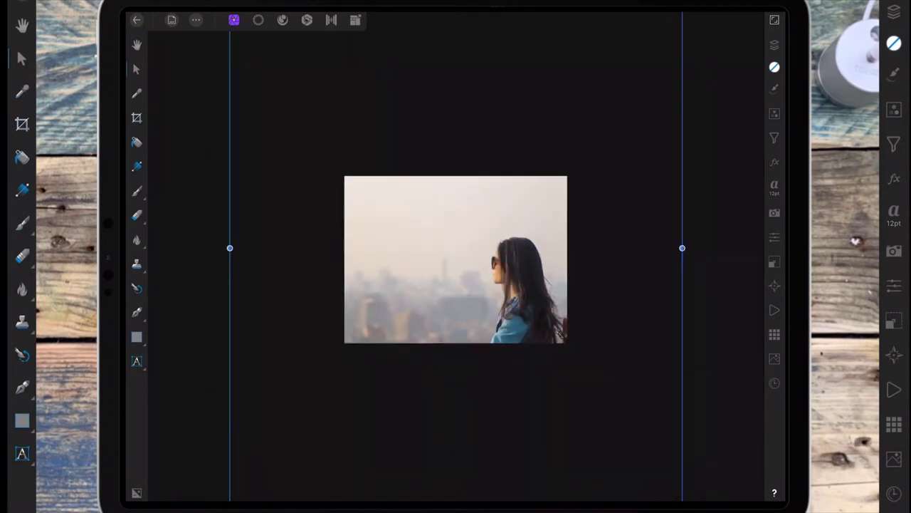
pyautogui.click(555, 207)
pyautogui.moveTo(612, 37)
pyautogui.mouseDown()
pyautogui.moveTo(479, 288)
pyautogui.moveTo(415, 335)
pyautogui.mouseUp()
pyautogui.moveTo(387, 400)
pyautogui.mouseDown()
pyautogui.moveTo(467, 285)
pyautogui.moveTo(463, 260)
pyautogui.moveTo(520, 240)
pyautogui.moveTo(520, 230)
pyautogui.mouseUp()
pyautogui.scroll(5, 460, 306)
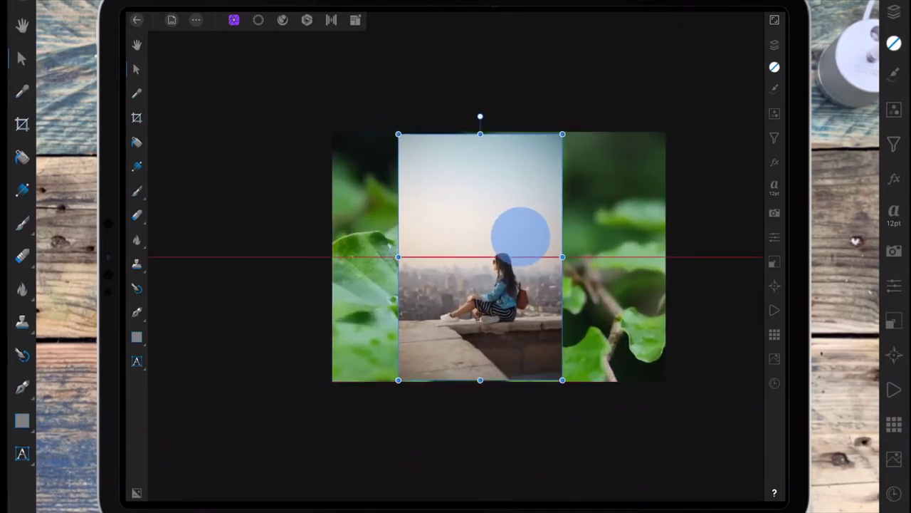
pyautogui.click(137, 312)
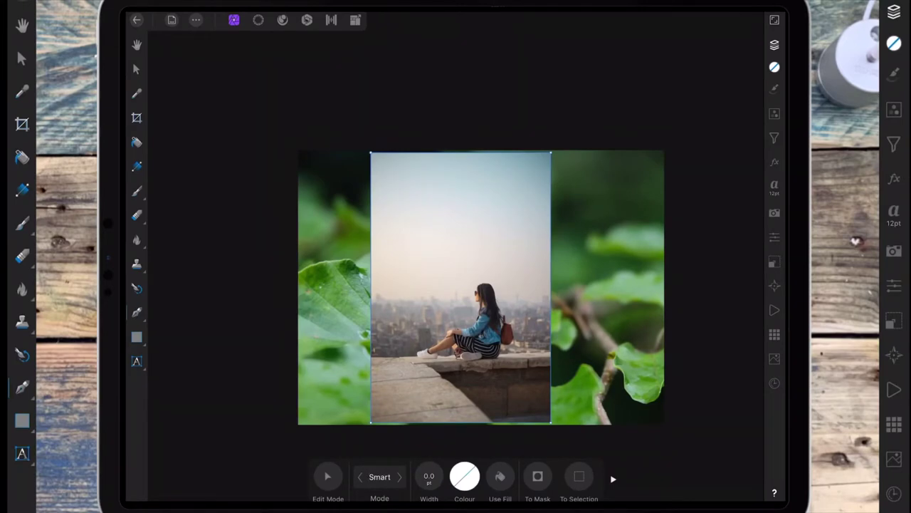
pyautogui.scroll(5, 486, 299)
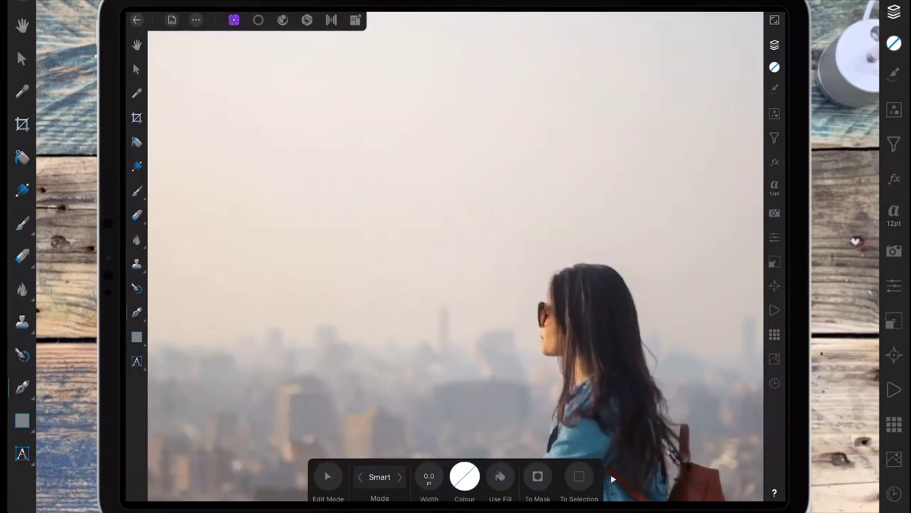
# Step: Start the cut-out path at the hairline, tracing the sunglasses, nose, lips and chin
pyautogui.scroll(5, 486, 299)
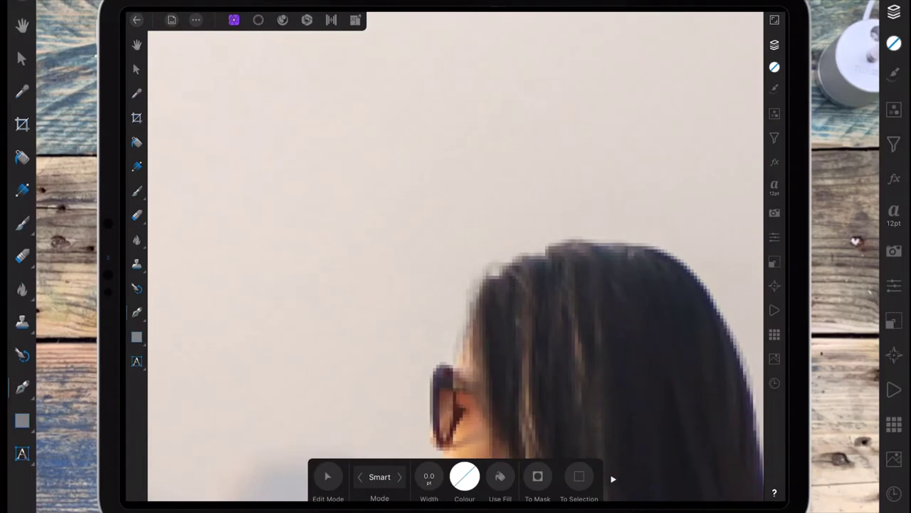
pyautogui.moveTo(470, 311); pyautogui.dragTo(487, 286)
pyautogui.click(459, 357)
pyautogui.click(455, 369)
pyautogui.click(432, 412)
pyautogui.scroll(5, 487, 351)
pyautogui.click(395, 225)
pyautogui.moveTo(412, 246); pyautogui.dragTo(403, 288)
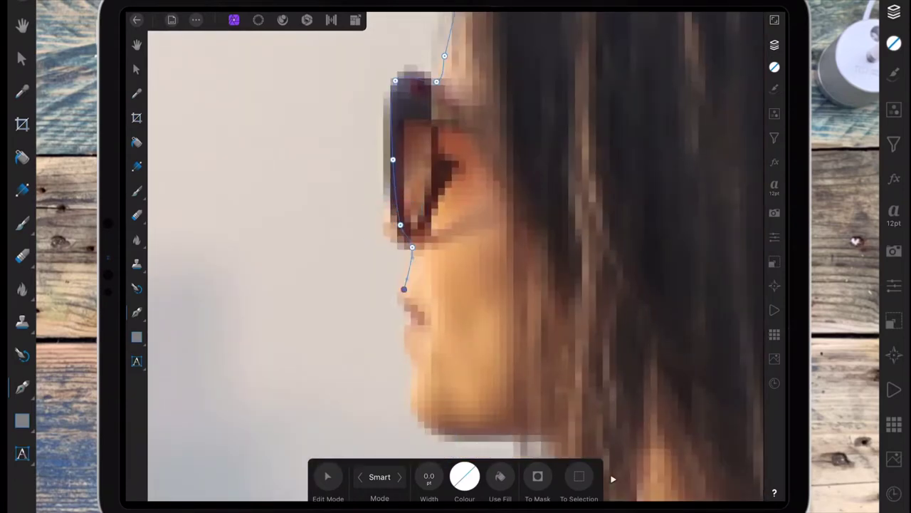
pyautogui.click(404, 322)
pyautogui.click(405, 348)
pyautogui.click(410, 381)
pyautogui.moveTo(422, 407); pyautogui.dragTo(517, 432)
# Step: Continue the path down the neck and along the hair edge
pyautogui.scroll(-5, 456, 256)
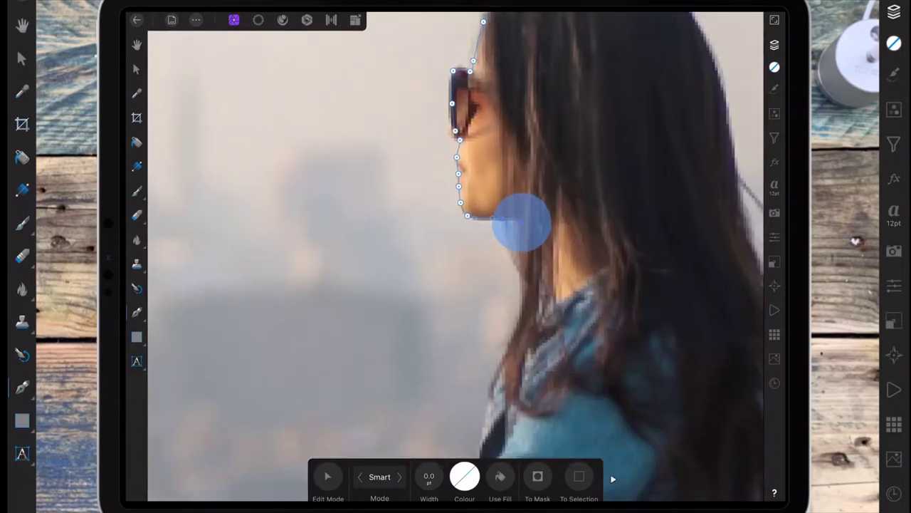
pyautogui.click(521, 228)
pyautogui.click(525, 272)
pyautogui.click(522, 324)
pyautogui.click(496, 378)
pyautogui.click(485, 432)
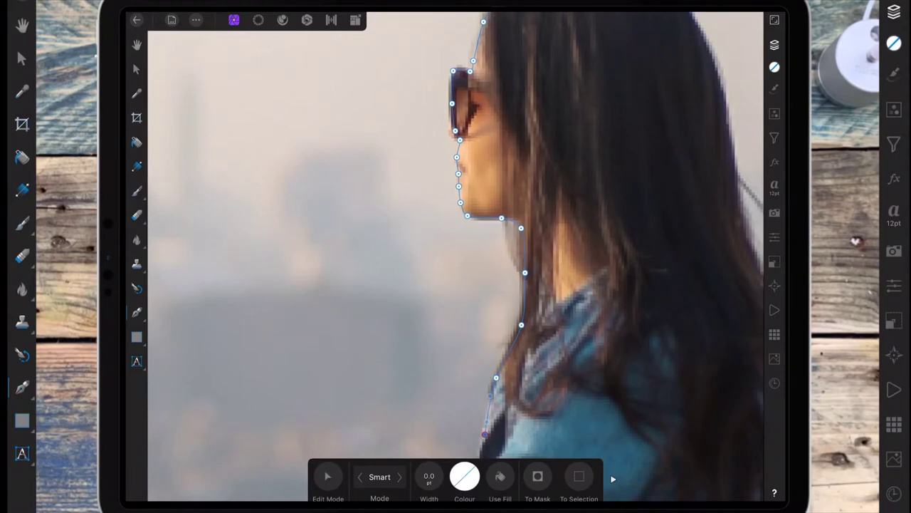
pyautogui.scroll(-5, 638, 356)
pyautogui.scroll(5, 507, 298)
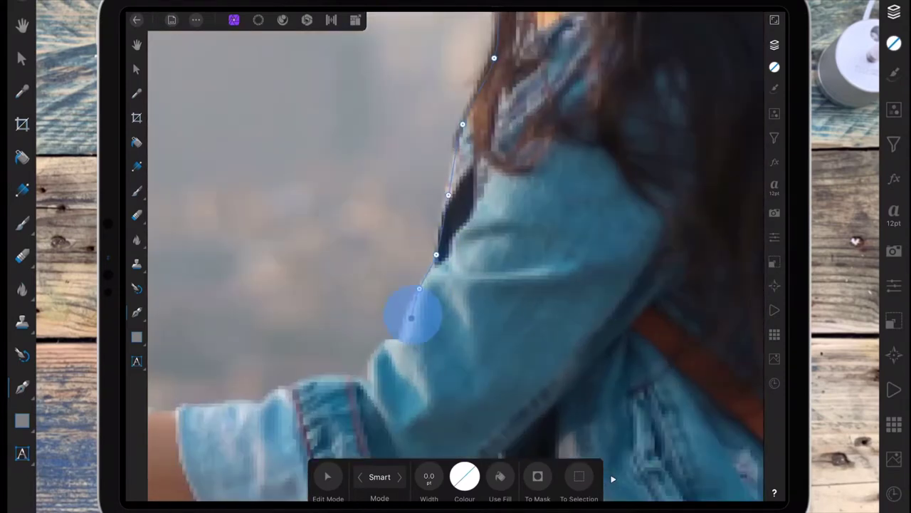
# Step: Trace the outline down the shoulder and along the jacket sleeve toward the wrist
pyautogui.click(406, 325)
pyautogui.click(377, 352)
pyautogui.click(366, 386)
pyautogui.click(339, 378)
pyautogui.click(294, 384)
pyautogui.click(206, 405)
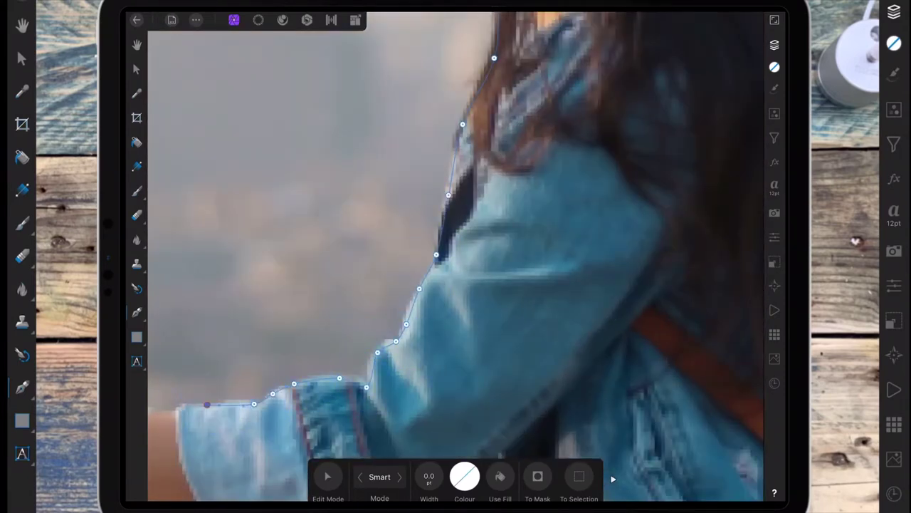
pyautogui.hscroll(-10, 456, 257)
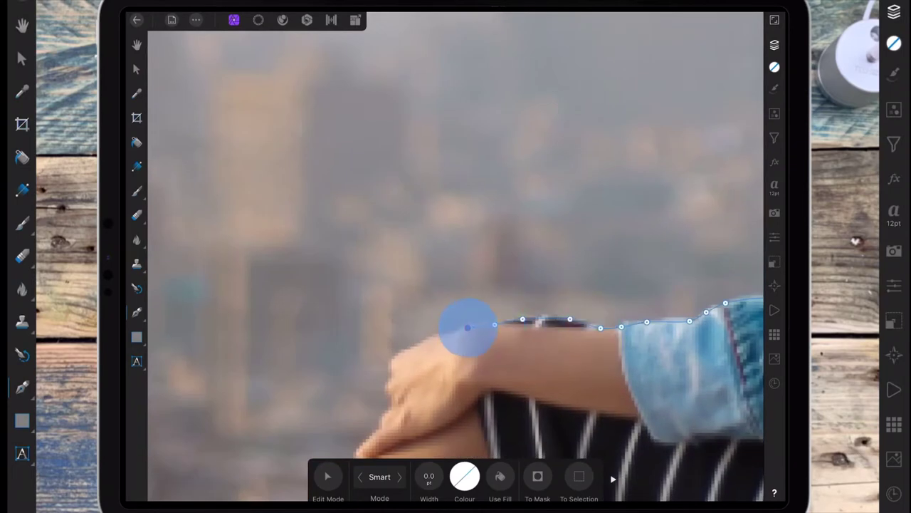
# Step: Extend the outline along the arm, curve it around the hand, and head down the leg
pyautogui.click(439, 336)
pyautogui.click(396, 356)
pyautogui.moveTo(391, 404); pyautogui.dragTo(382, 420)
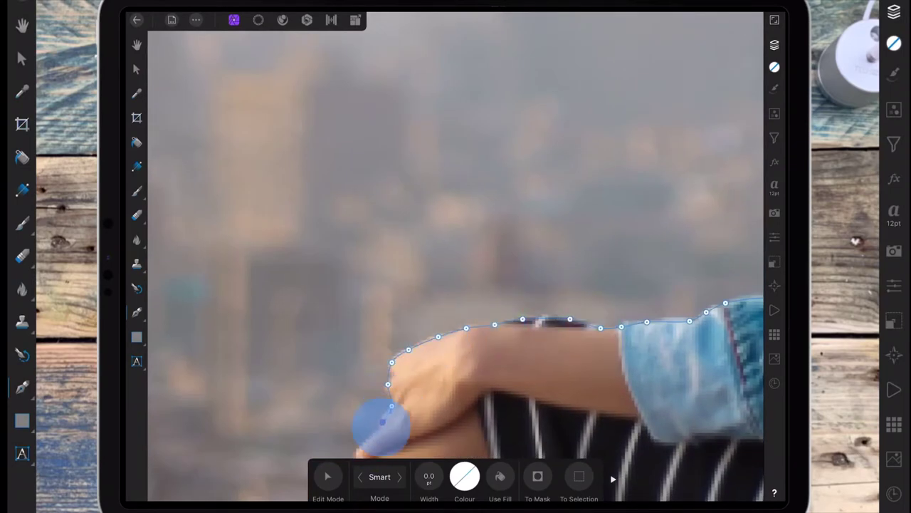
pyautogui.click(366, 436)
pyautogui.scroll(-5, 456, 256)
pyautogui.scroll(10, 427, 285)
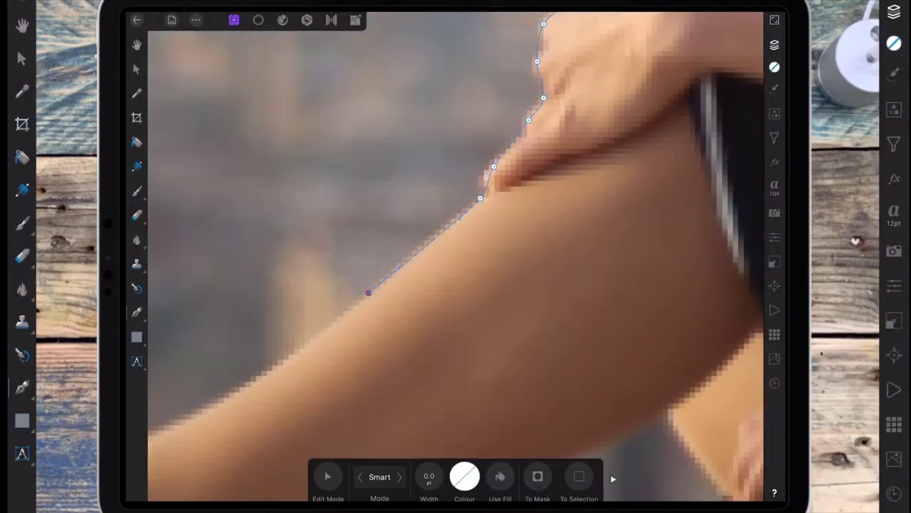
pyautogui.scroll(-5, 456, 256)
pyautogui.scroll(5, 455, 256)
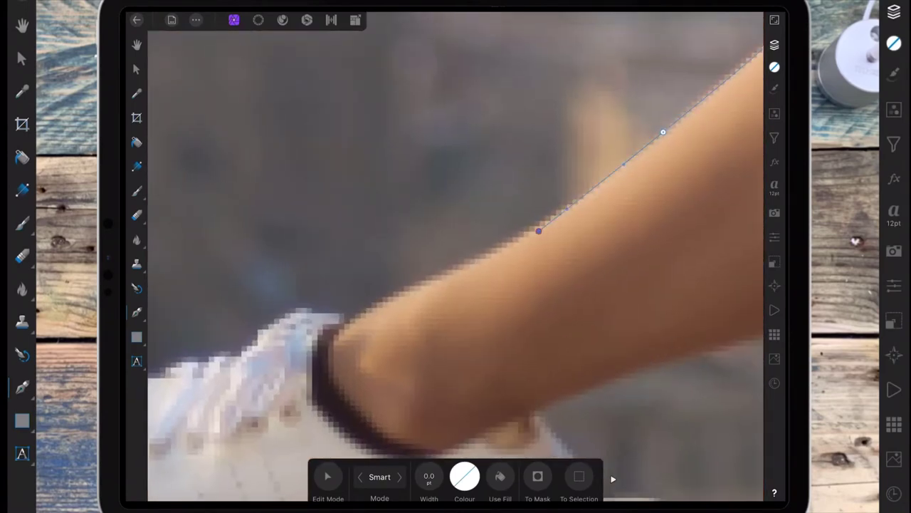
# Step: Trace the outline over the shoe's top edge, laces and toe
pyautogui.click(342, 321)
pyautogui.scroll(5, 456, 284)
pyautogui.click(473, 306)
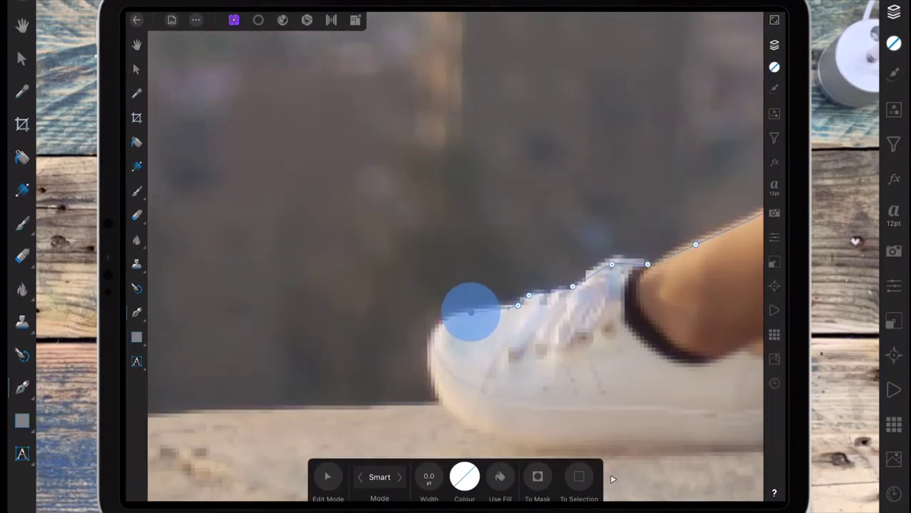
pyautogui.click(428, 367)
pyautogui.click(443, 403)
pyautogui.scroll(-5, 456, 285)
pyautogui.scroll(3, 456, 285)
# Step: Continue the outline along the shoe's sole, around the heel and up its back
pyautogui.click(482, 329)
pyautogui.click(516, 331)
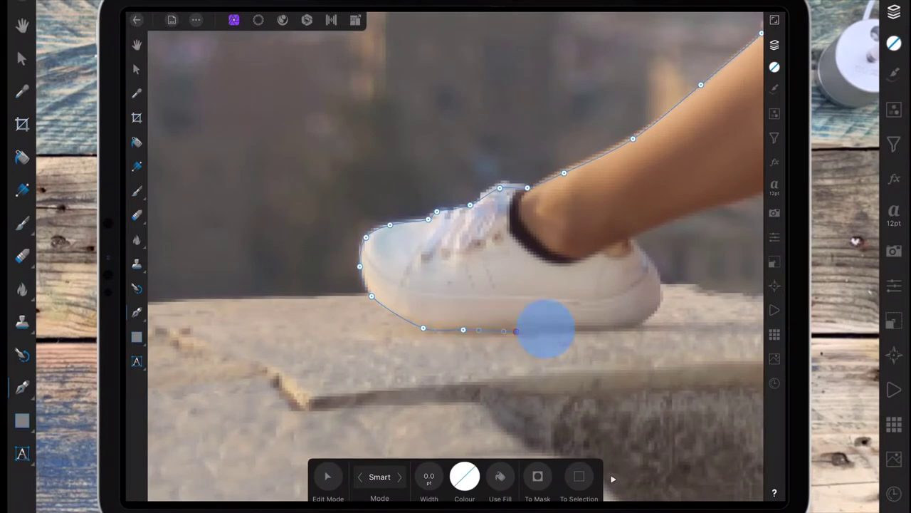
pyautogui.click(576, 329)
pyautogui.click(624, 327)
pyautogui.click(651, 318)
pyautogui.click(660, 299)
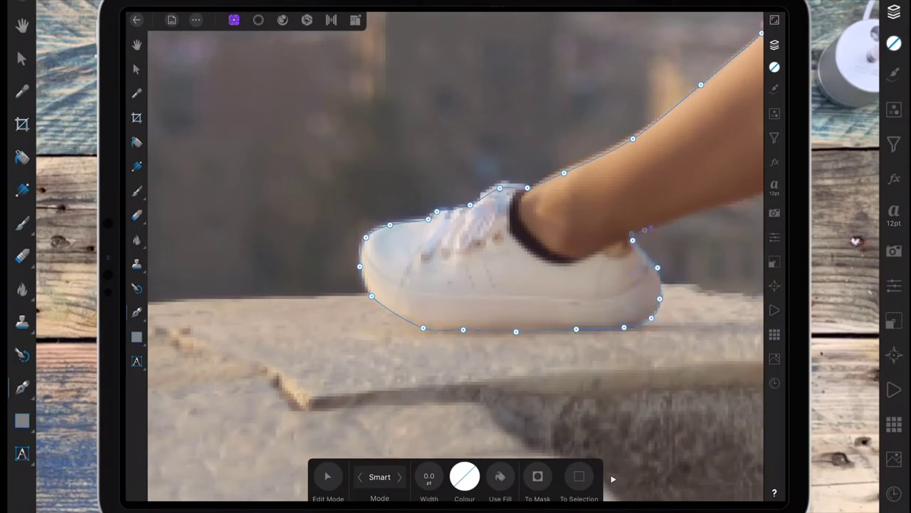
pyautogui.hscroll(5, 555, 378)
# Step: Trace under the leg, around the knee and down the calf to the ground
pyautogui.click(437, 315)
pyautogui.click(504, 293)
pyautogui.click(572, 263)
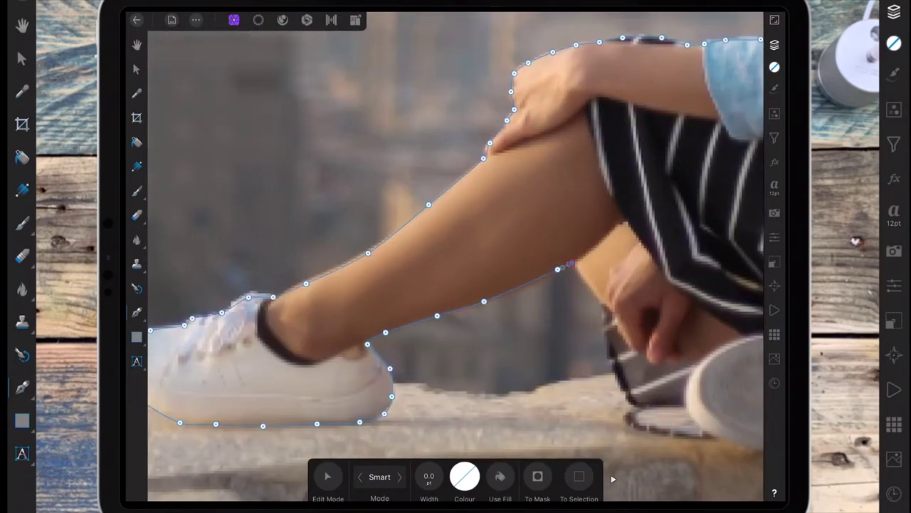
pyautogui.click(586, 280)
pyautogui.click(600, 303)
pyautogui.click(605, 329)
pyautogui.click(610, 360)
pyautogui.click(624, 391)
pyautogui.scroll(5, 663, 396)
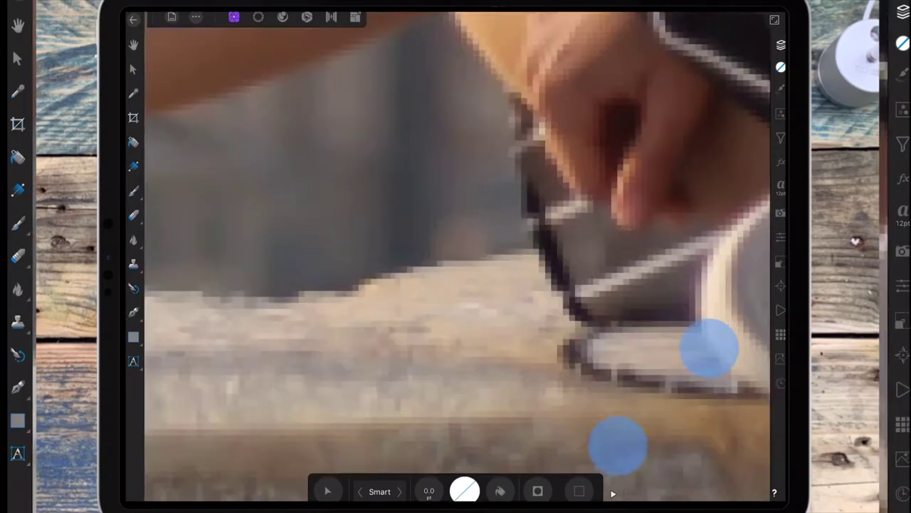
# Step: Outline the back and heel of the far shoe and curve along its sole
pyautogui.click(543, 300)
pyautogui.click(534, 333)
pyautogui.click(582, 353)
pyautogui.scroll(-3, 456, 285)
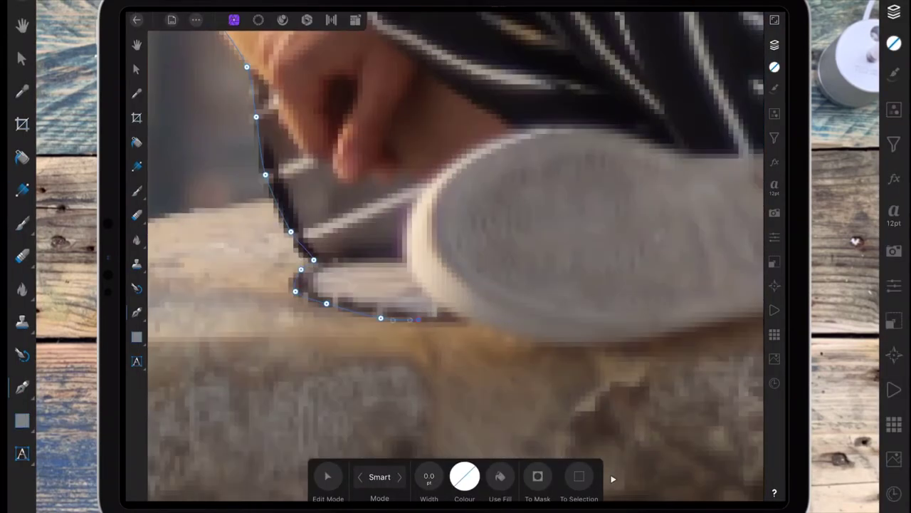
pyautogui.click(469, 321)
pyautogui.click(529, 337)
pyautogui.click(599, 339)
pyautogui.click(663, 336)
pyautogui.moveTo(730, 318)
pyautogui.mouseDown()
pyautogui.moveTo(520, 282)
pyautogui.moveTo(591, 302)
pyautogui.mouseUp()
pyautogui.hscroll(5, 493, 320)
# Step: Finish the sole's edge up to where it meets the skirt
pyautogui.click(364, 339)
pyautogui.click(416, 332)
pyautogui.click(479, 316)
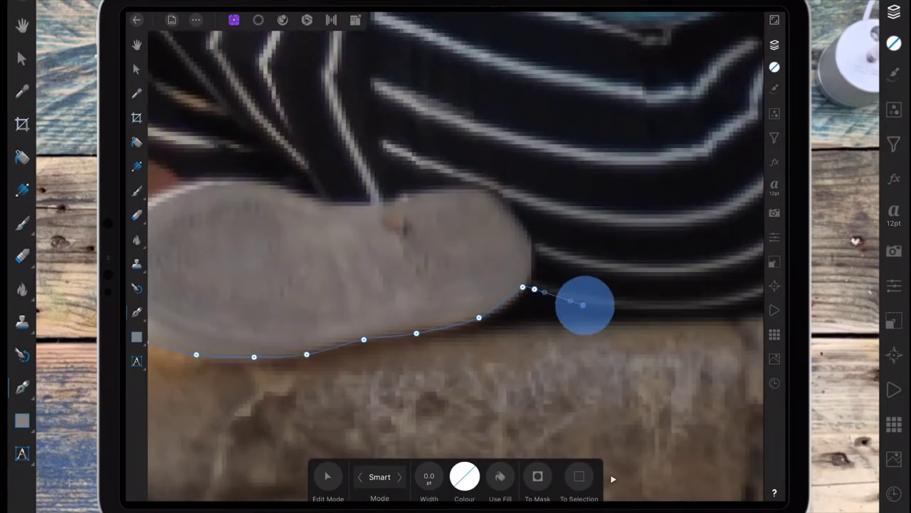
pyautogui.click(594, 305)
pyautogui.click(655, 313)
pyautogui.click(725, 313)
pyautogui.hscroll(5, 455, 285)
# Step: Trace the skirt's bottom and rounded back up to the jacket hem and bag
pyautogui.moveTo(401, 367); pyautogui.dragTo(458, 366)
pyautogui.click(499, 335)
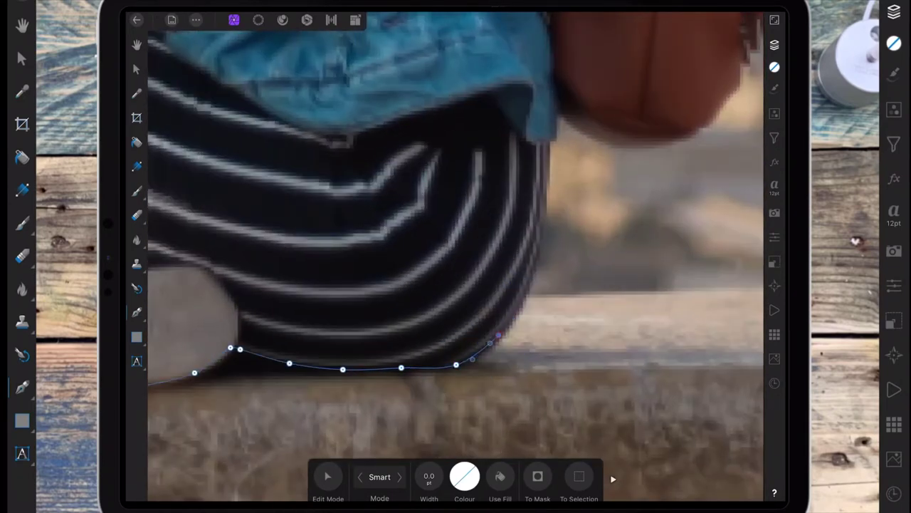
pyautogui.click(527, 293)
pyautogui.click(539, 245)
pyautogui.click(550, 150)
pyautogui.click(556, 115)
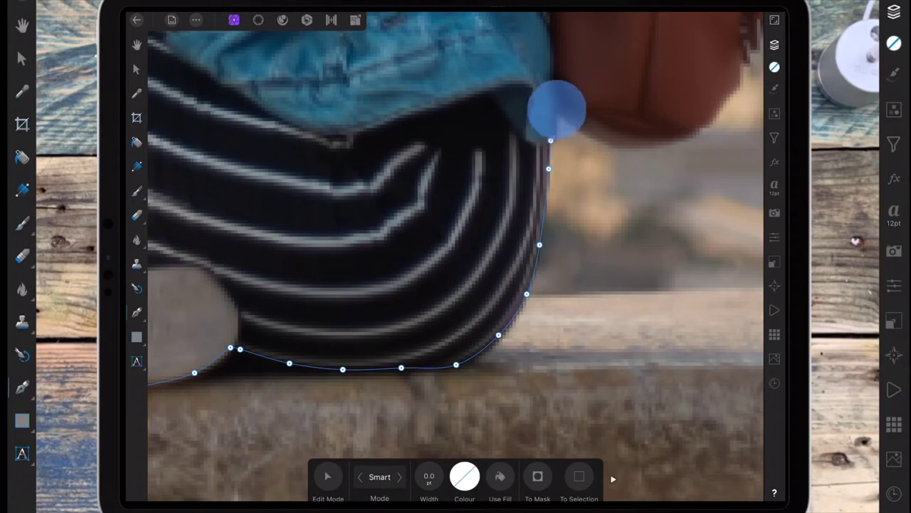
pyautogui.click(583, 129)
pyautogui.click(608, 142)
pyautogui.click(643, 144)
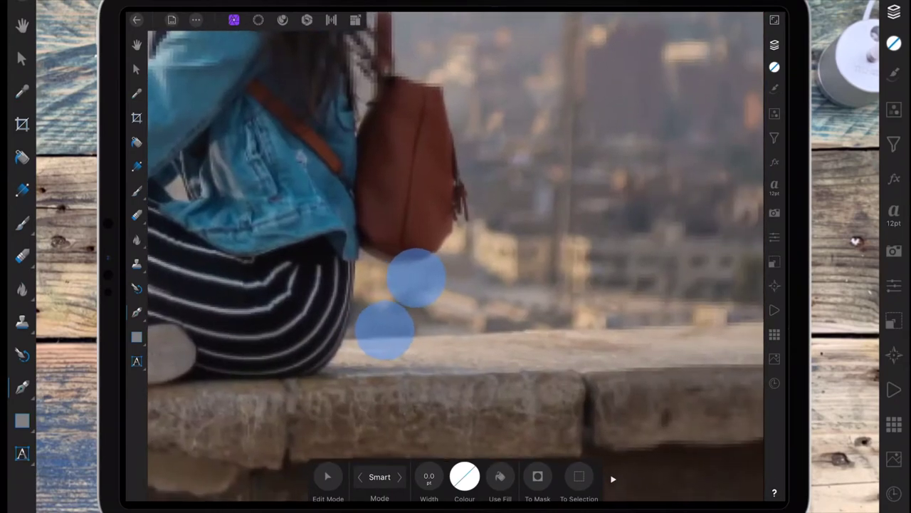
pyautogui.hscroll(5, 455, 284)
# Step: Outline the bag's bottom and side edge up to its top corner
pyautogui.click(458, 245)
pyautogui.click(491, 215)
pyautogui.click(518, 182)
pyautogui.click(527, 151)
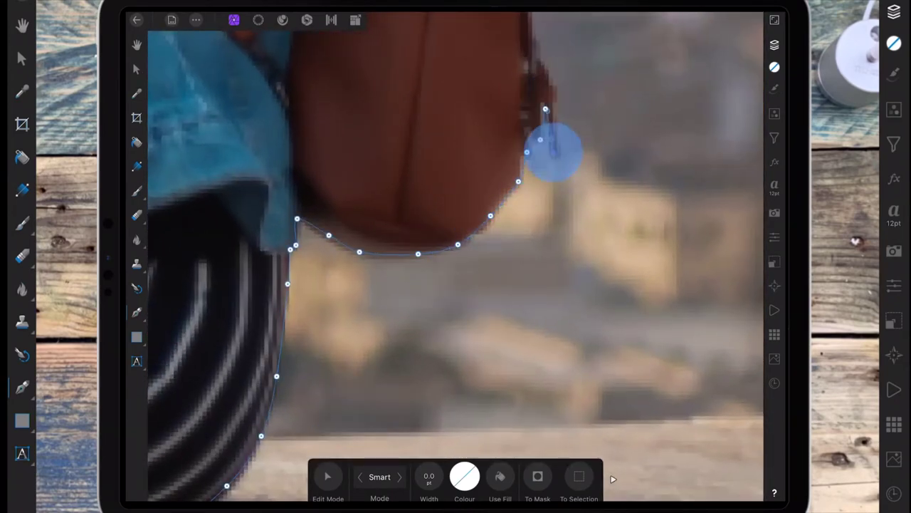
pyautogui.click(560, 158)
pyautogui.scroll(5, 456, 285)
pyautogui.click(519, 282)
pyautogui.click(513, 220)
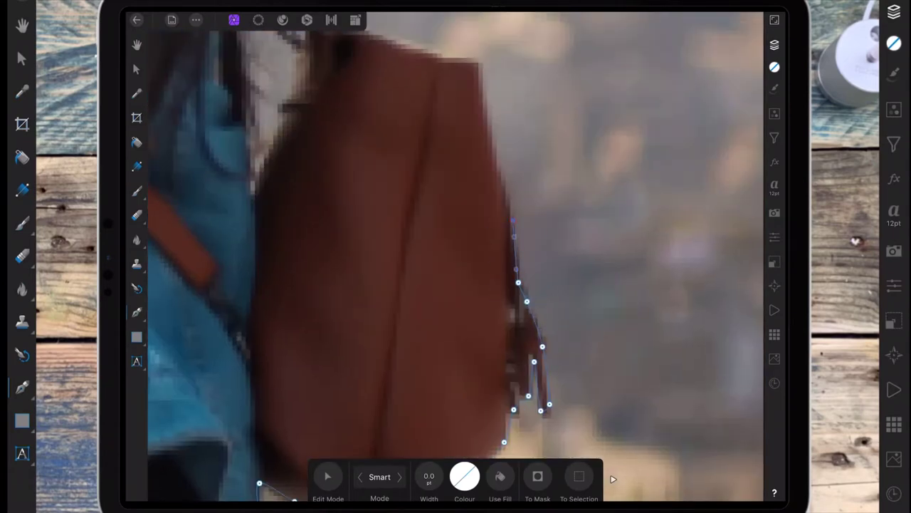
pyautogui.click(460, 61)
pyautogui.scroll(-5, 547, 339)
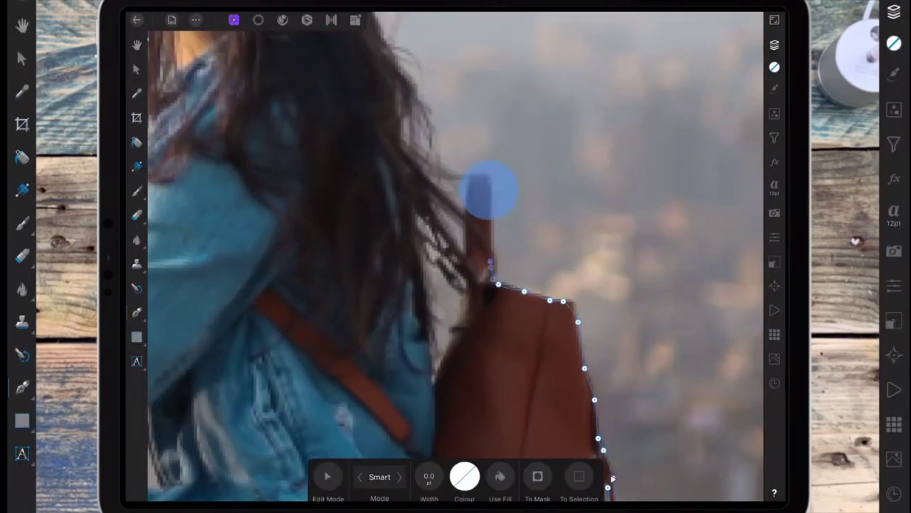
# Step: Trace across the bag's top, around the strap, and curve up along the hair
pyautogui.click(465, 279)
pyautogui.click(461, 328)
pyautogui.click(430, 373)
pyautogui.click(423, 291)
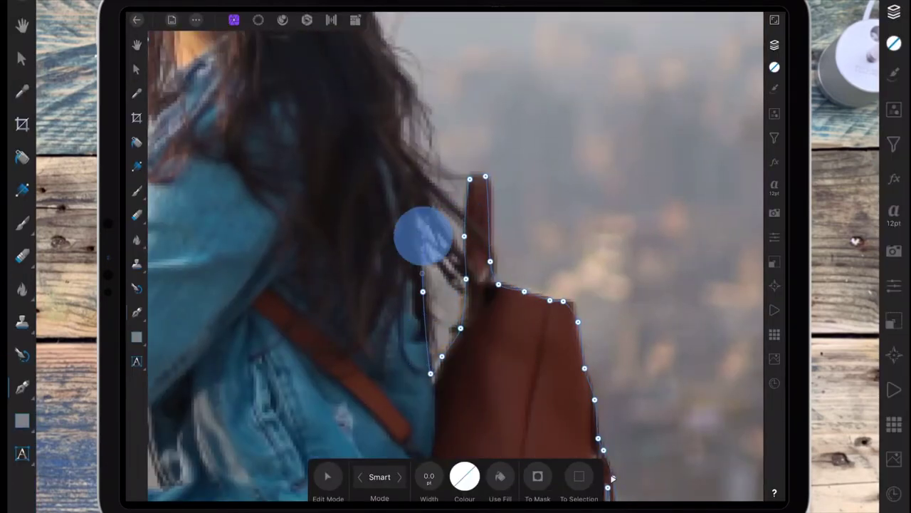
pyautogui.click(419, 235)
pyautogui.moveTo(405, 164); pyautogui.dragTo(401, 128)
pyautogui.scroll(-5, 455, 257)
# Step: Close the outline up the back of the hair and across the crown
pyautogui.click(458, 166)
pyautogui.click(432, 95)
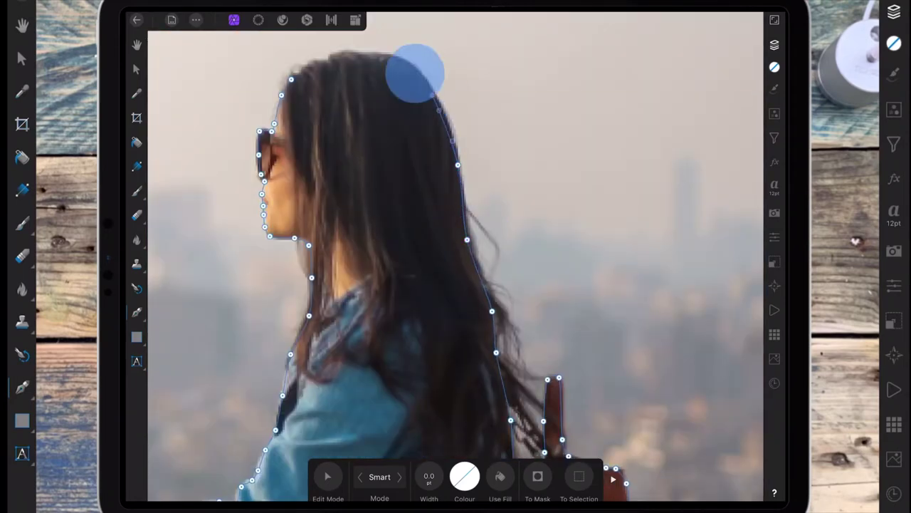
pyautogui.click(398, 58)
pyautogui.click(348, 54)
pyautogui.click(312, 65)
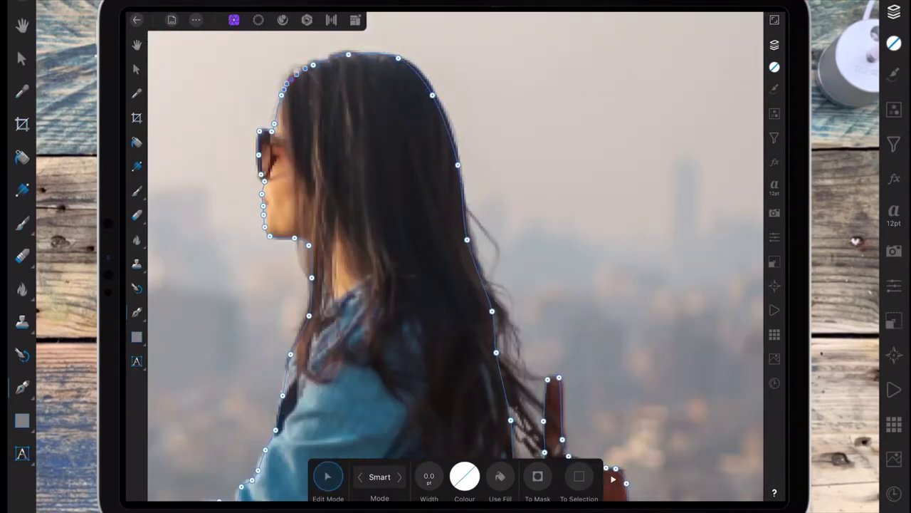
pyautogui.scroll(-5, 552, 224)
# Step: Adjust an outline node beside the bag
pyautogui.moveTo(552, 284); pyautogui.dragTo(527, 214)
pyautogui.scroll(10, 513, 284)
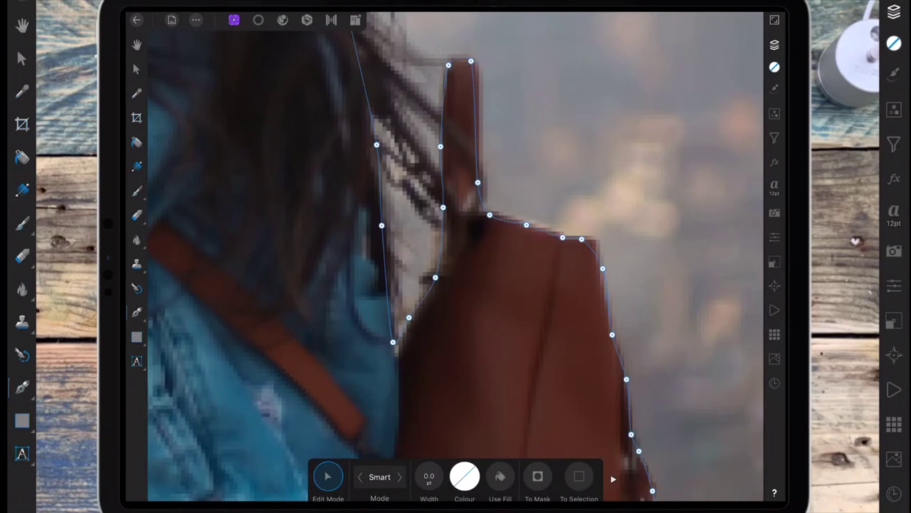
pyautogui.click(396, 352)
pyautogui.scroll(-10, 505, 286)
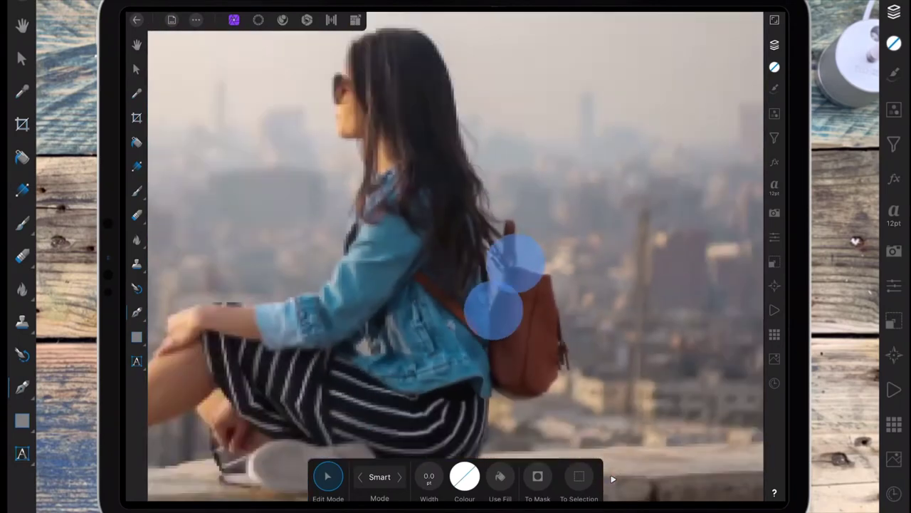
pyautogui.scroll(-5, 505, 286)
pyautogui.scroll(10, 235, 420)
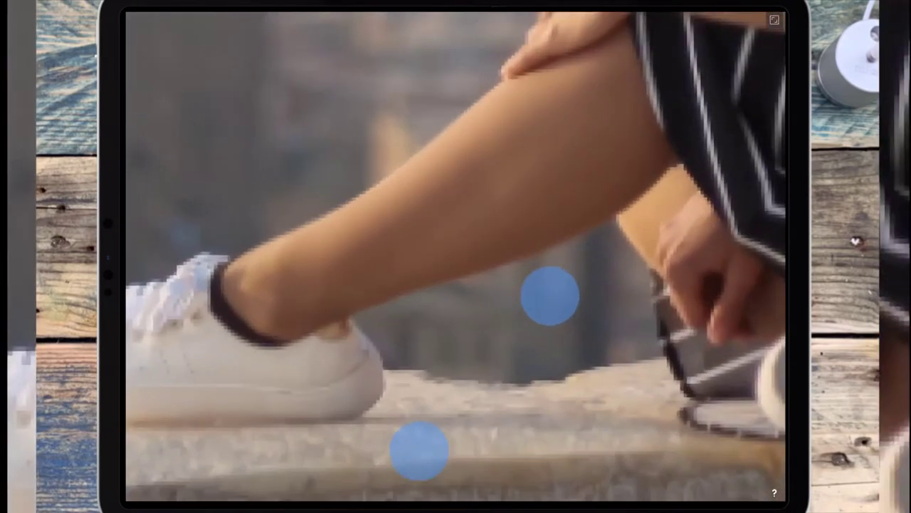
pyautogui.scroll(5, 235, 421)
# Step: Add extra nodes to the curve at the shoe's heel
pyautogui.click(510, 385)
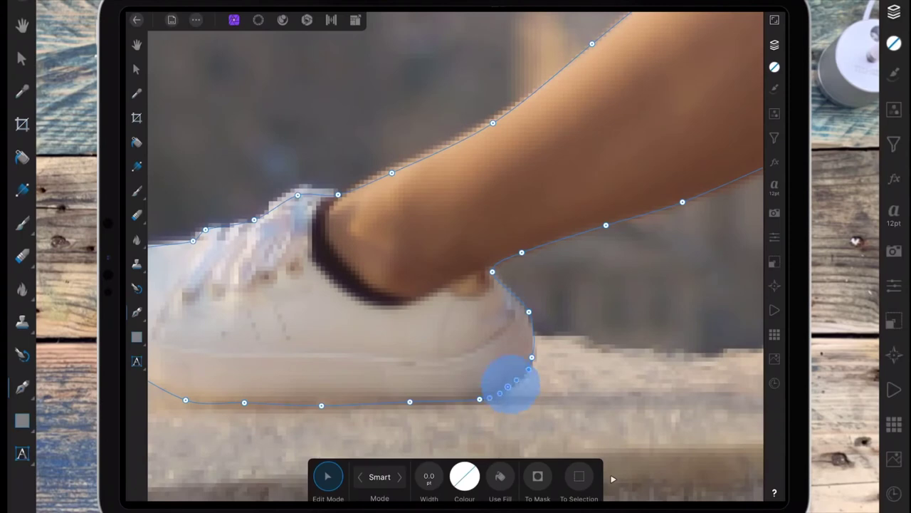
pyautogui.scroll(-5, 549, 356)
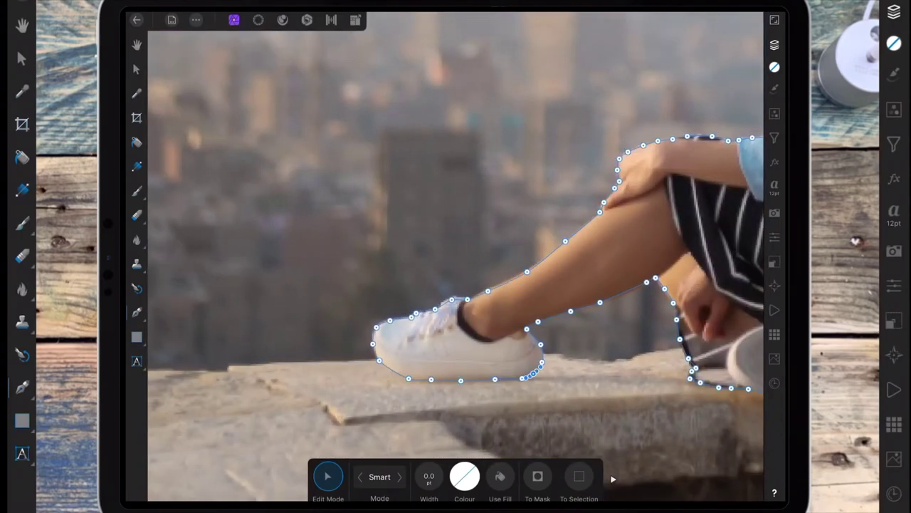
pyautogui.scroll(-5, 428, 342)
pyautogui.moveTo(428, 342); pyautogui.dragTo(634, 278)
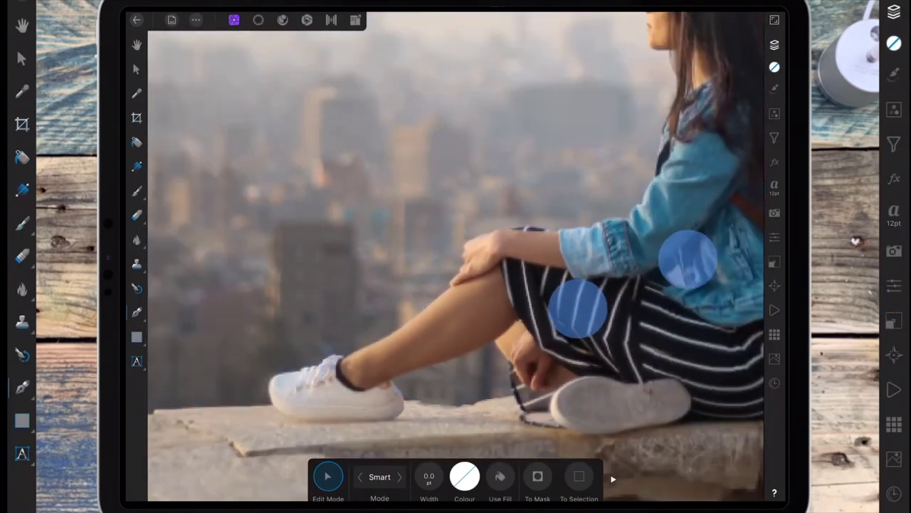
pyautogui.scroll(-5, 633, 278)
pyautogui.scroll(15, 508, 206)
pyautogui.scroll(-3, 456, 257)
pyautogui.scroll(5, 388, 228)
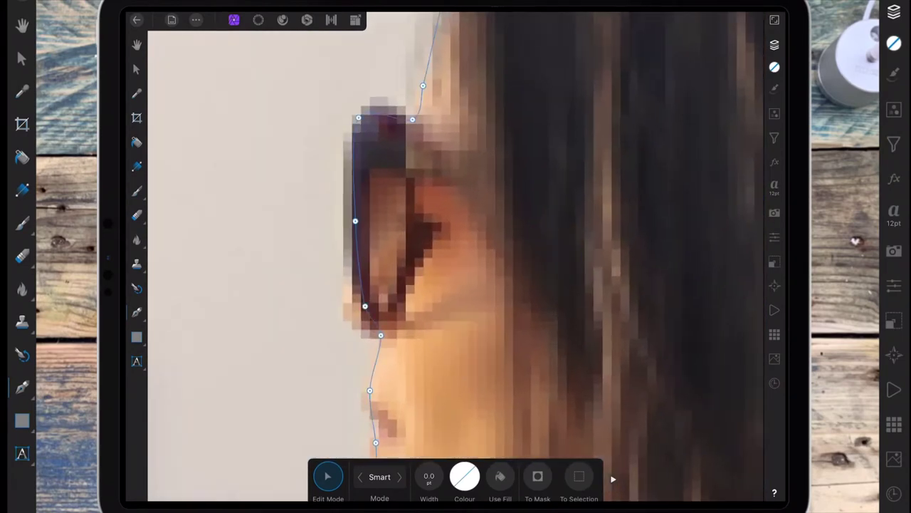
# Step: Drag nodes to fit the path around the lower sunglass lens, chin and jaw
pyautogui.moveTo(364, 307)
pyautogui.mouseDown()
pyautogui.moveTo(353, 313)
pyautogui.moveTo(373, 330)
pyautogui.mouseUp()
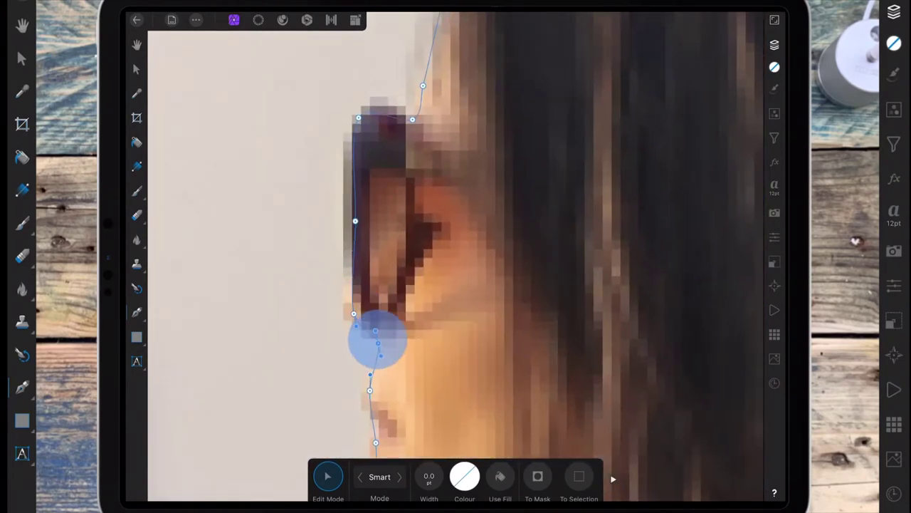
pyautogui.click(377, 427)
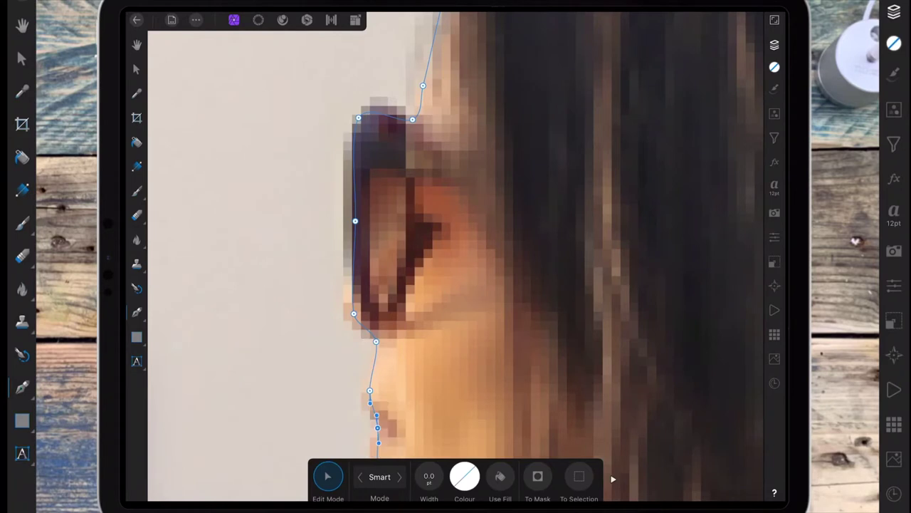
pyautogui.scroll(-3, 503, 235)
pyautogui.moveTo(396, 303); pyautogui.dragTo(391, 289)
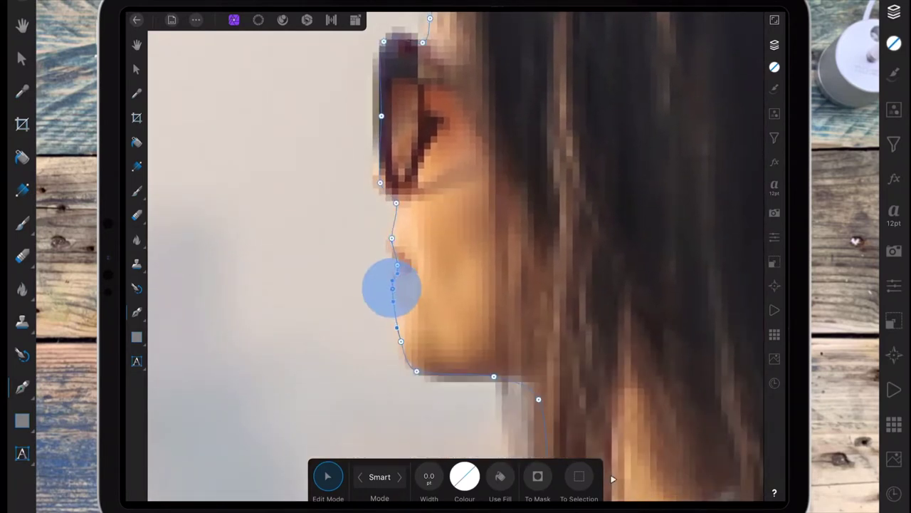
pyautogui.moveTo(401, 341); pyautogui.dragTo(400, 323)
pyautogui.moveTo(417, 371); pyautogui.dragTo(408, 368)
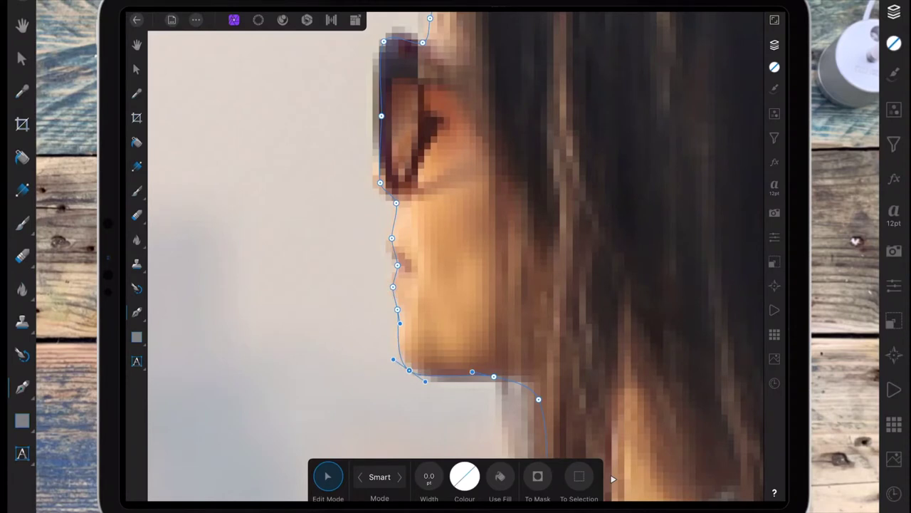
pyautogui.moveTo(472, 372); pyautogui.dragTo(474, 377)
# Step: Zoom out and switch to the Selections persona
pyautogui.scroll(-3, 610, 268)
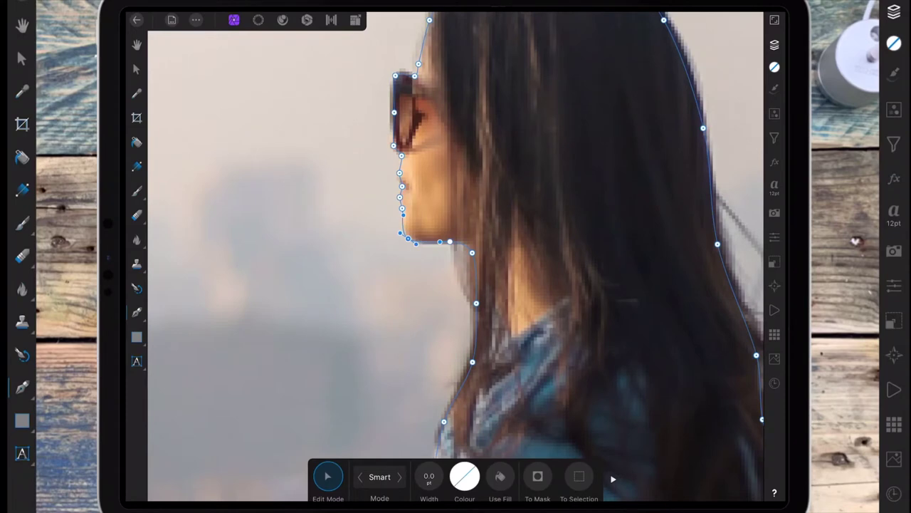
pyautogui.scroll(-2, 546, 301)
pyautogui.scroll(-2, 546, 301)
pyautogui.scroll(-5, 546, 302)
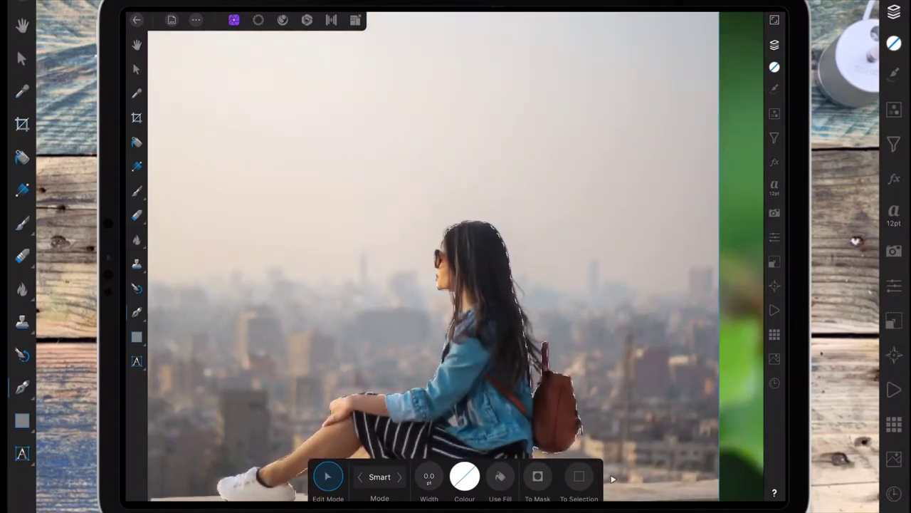
pyautogui.click(258, 20)
# Step: Refine the selection, brushing over the hair edges near the backpack
pyautogui.click(138, 313)
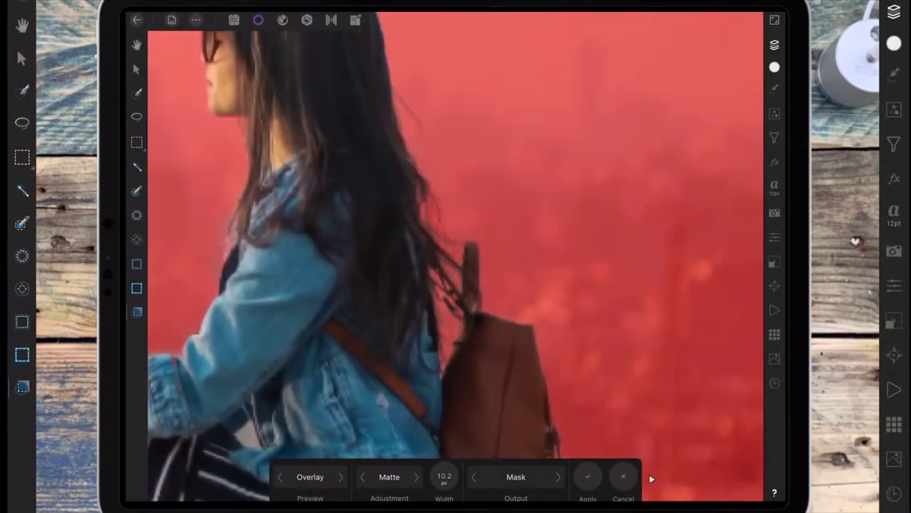
pyautogui.moveTo(448, 262); pyautogui.dragTo(443, 306)
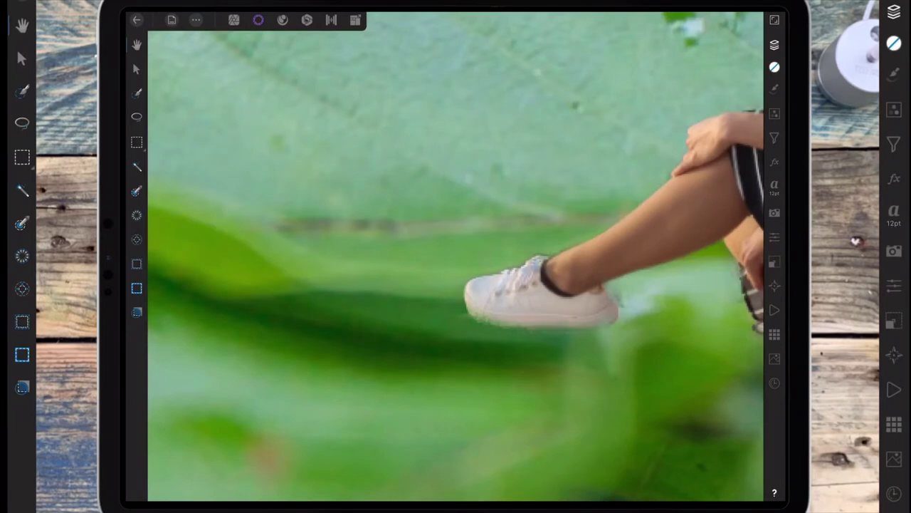
pyautogui.scroll(-5, 568, 338)
pyautogui.scroll(-3, 516, 371)
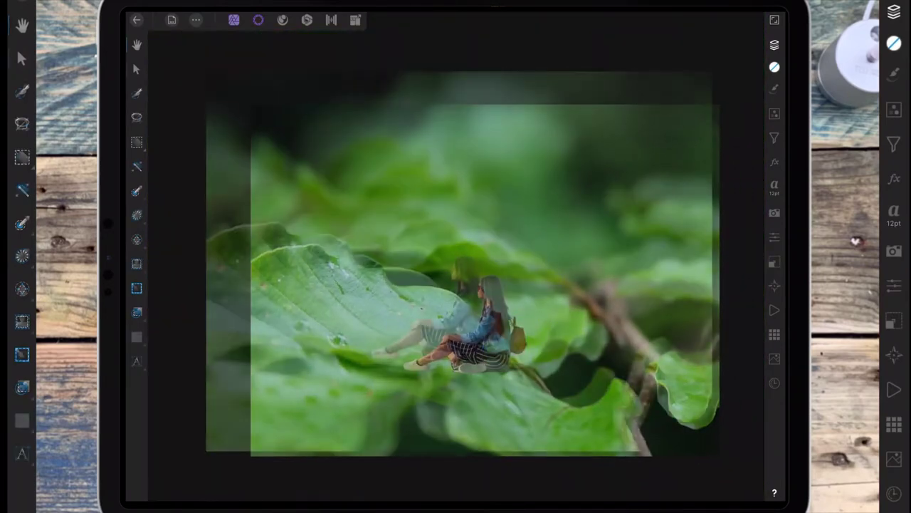
# Step: Flip the woman's cut-out layer horizontally so she faces right
pyautogui.click(775, 44)
pyautogui.click(662, 72)
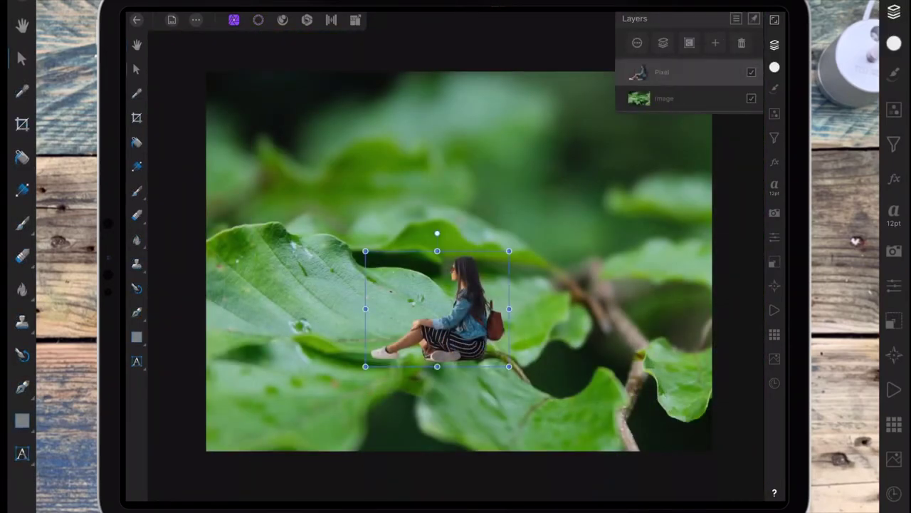
pyautogui.click(774, 263)
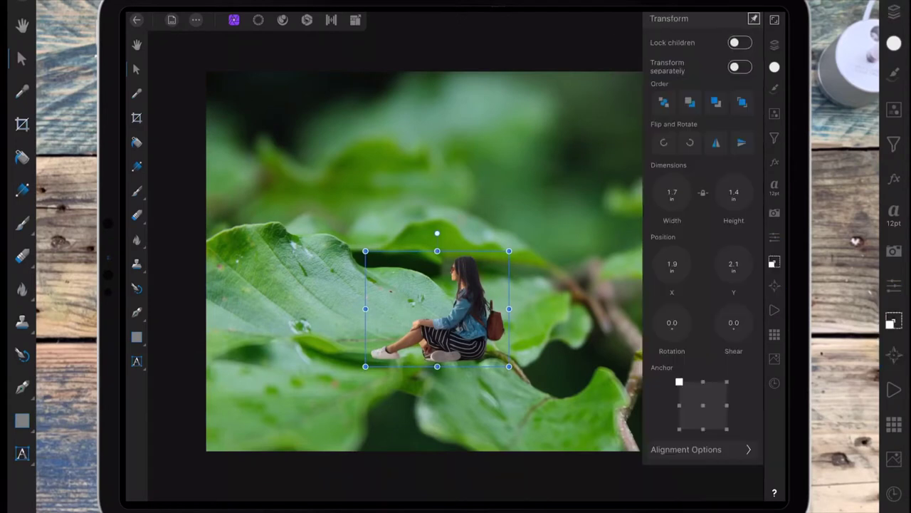
pyautogui.click(716, 143)
pyautogui.click(774, 44)
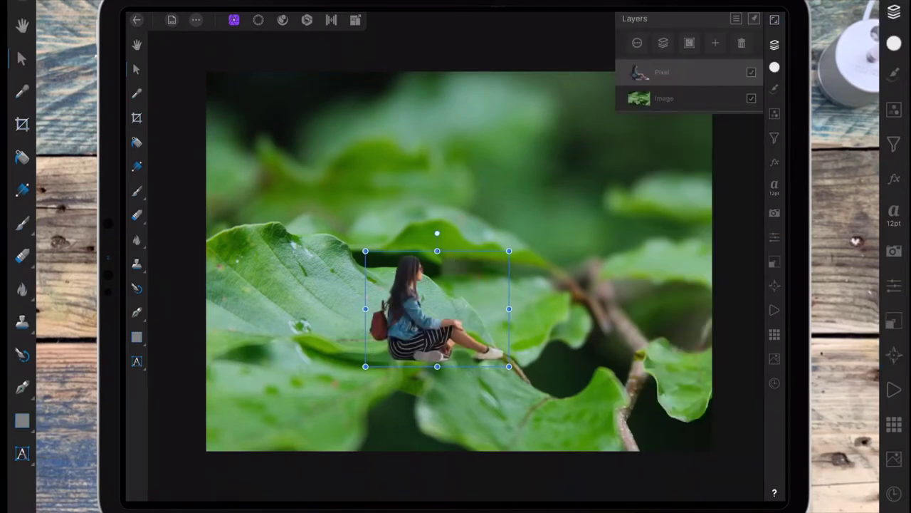
# Step: Move the woman to the left of the leaf, rotate her slightly clockwise and enlarge her a little
pyautogui.moveTo(447, 302)
pyautogui.mouseDown()
pyautogui.moveTo(356, 258)
pyautogui.moveTo(314, 271)
pyautogui.mouseUp()
pyautogui.scroll(-3, 459, 262)
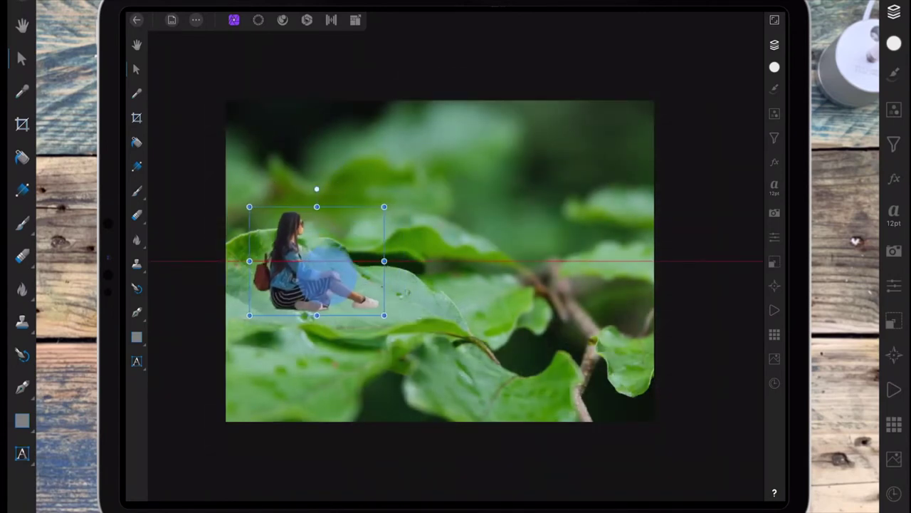
pyautogui.moveTo(314, 199); pyautogui.dragTo(320, 197)
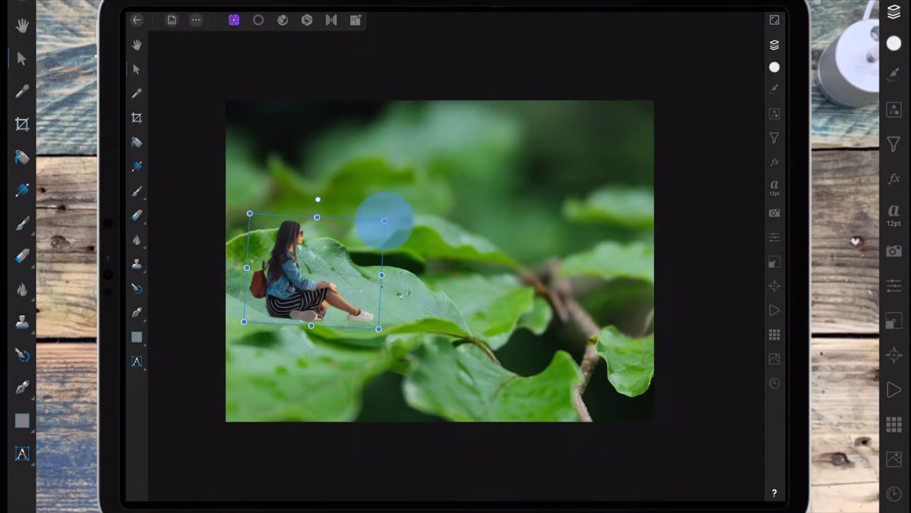
pyautogui.moveTo(384, 221); pyautogui.dragTo(391, 215)
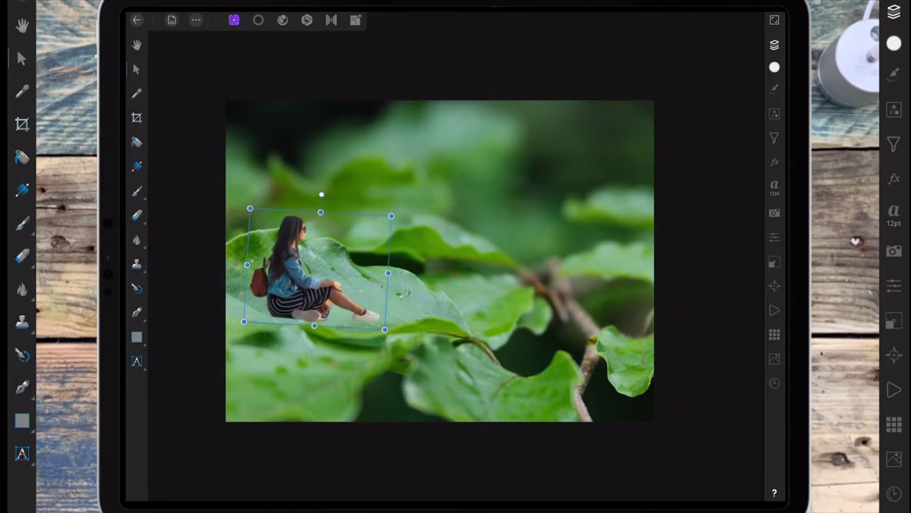
pyautogui.click(775, 45)
# Step: Add a new blank pixel layer and set the paint brush width to 3.6 px
pyautogui.click(716, 40)
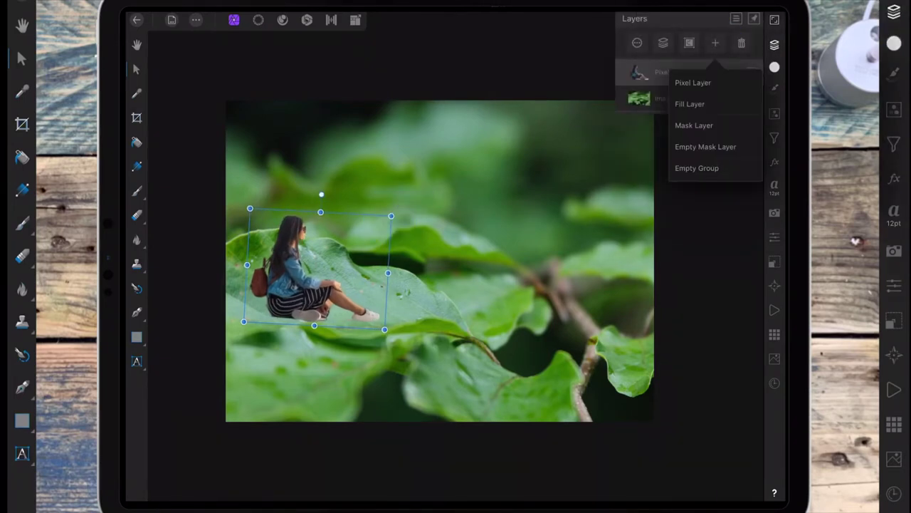
pyautogui.click(694, 83)
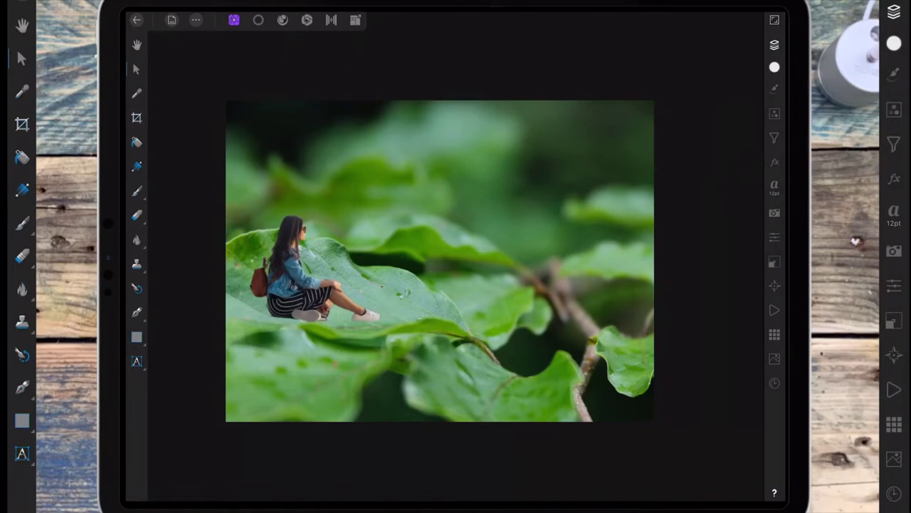
pyautogui.click(137, 191)
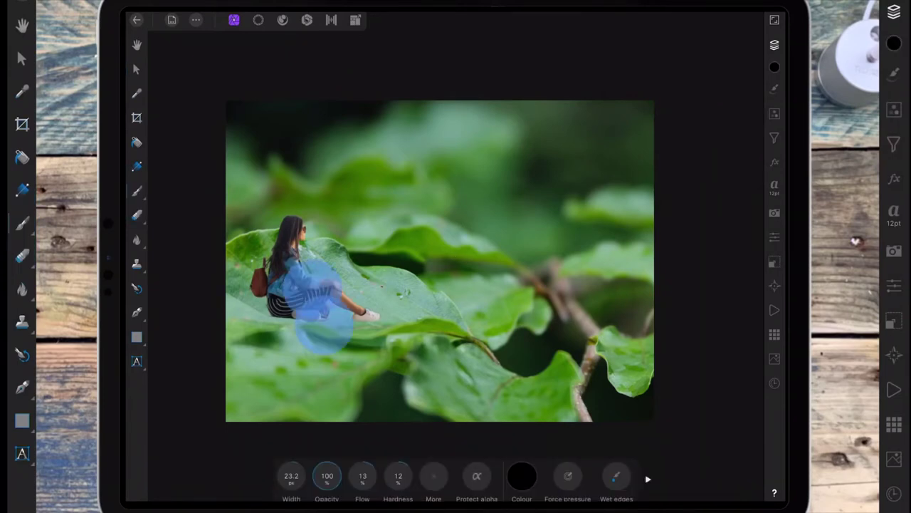
pyautogui.scroll(5, 456, 256)
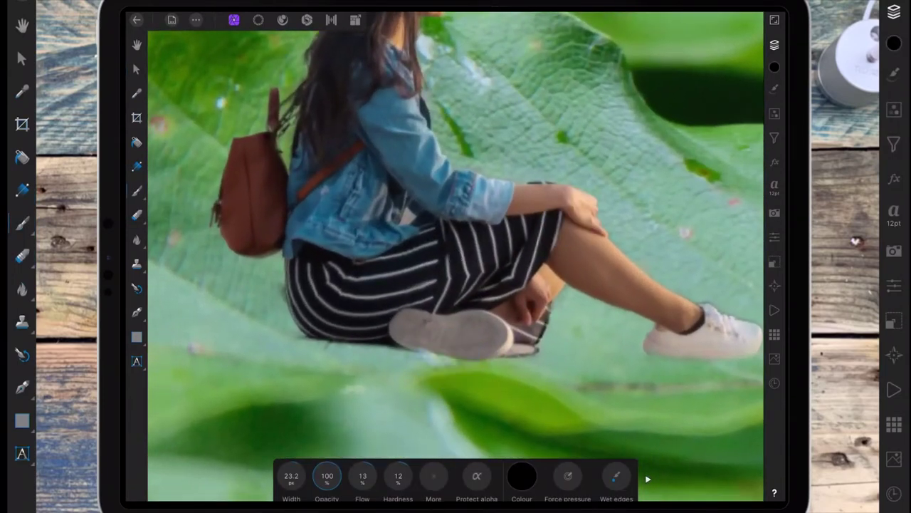
pyautogui.moveTo(271, 285); pyautogui.dragTo(275, 274)
pyautogui.scroll(5, 413, 306)
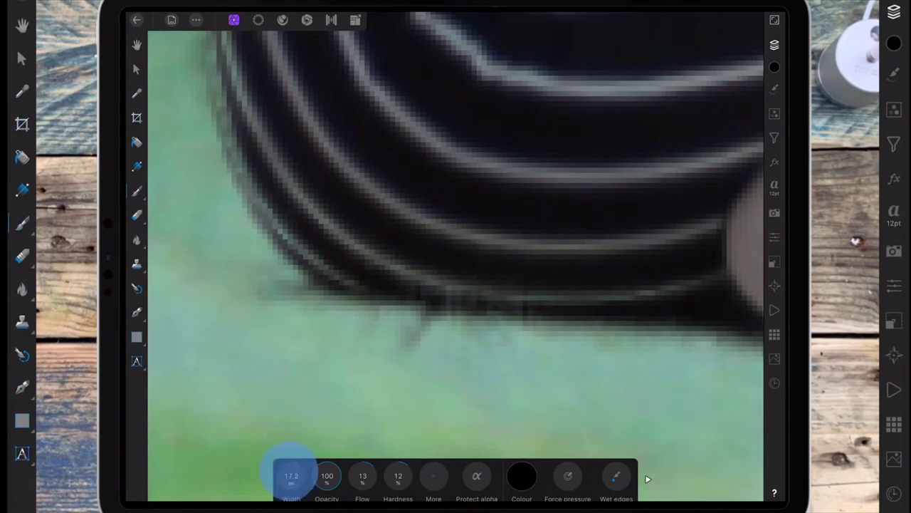
pyautogui.moveTo(292, 475); pyautogui.dragTo(256, 475)
# Step: Paint a thin shadow along the lower edge of the woman's skirt
pyautogui.moveTo(247, 260)
pyautogui.mouseDown()
pyautogui.moveTo(271, 305)
pyautogui.moveTo(283, 278)
pyautogui.moveTo(322, 308)
pyautogui.moveTo(265, 294)
pyautogui.moveTo(439, 348)
pyautogui.moveTo(382, 321)
pyautogui.moveTo(291, 313)
pyautogui.mouseUp()
pyautogui.moveTo(511, 352)
pyautogui.mouseDown()
pyautogui.moveTo(451, 346)
pyautogui.moveTo(620, 361)
pyautogui.moveTo(653, 348)
pyautogui.moveTo(676, 359)
pyautogui.mouseUp()
pyautogui.scroll(-5, 385, 326)
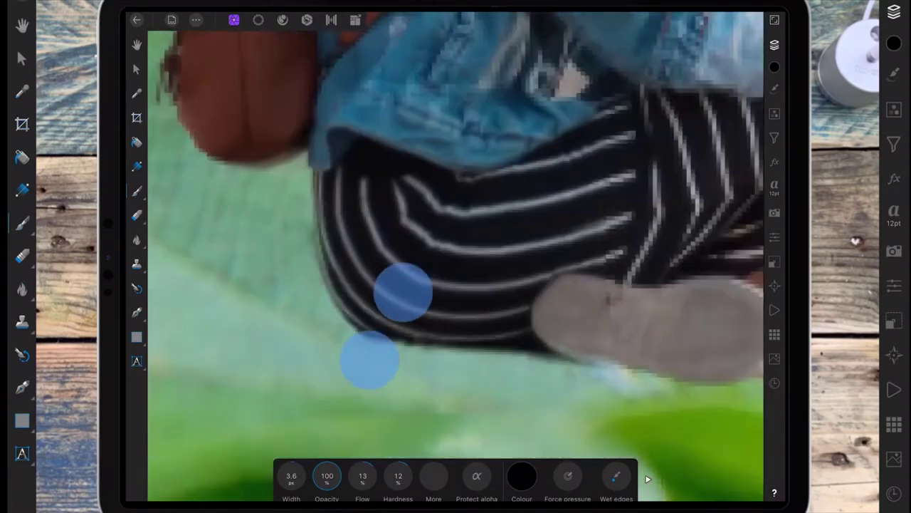
pyautogui.scroll(-5, 556, 313)
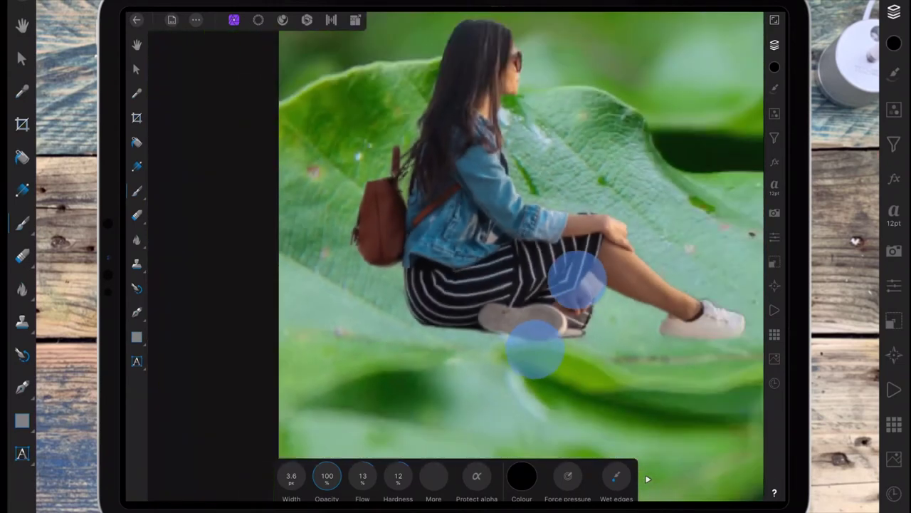
pyautogui.scroll(5, 587, 342)
pyautogui.scroll(5, 606, 377)
pyautogui.scroll(-2, 605, 378)
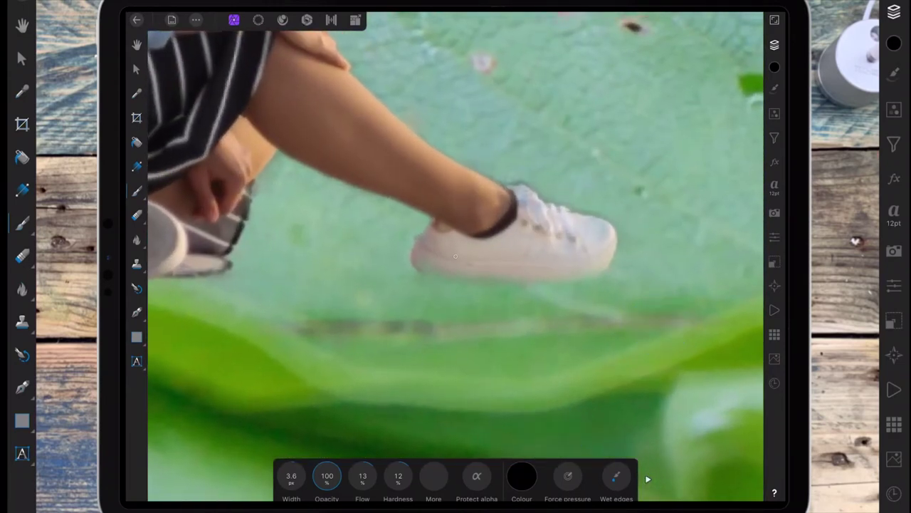
pyautogui.scroll(-5, 569, 363)
pyautogui.scroll(-2, 555, 366)
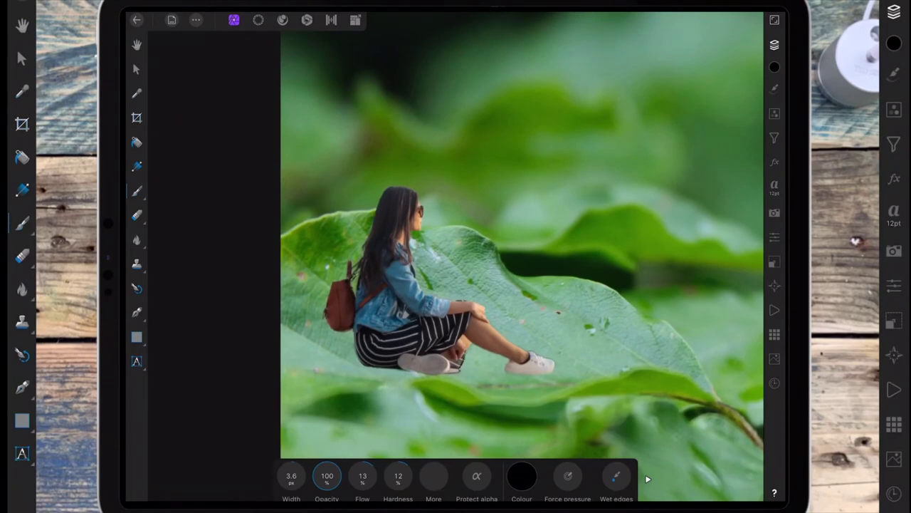
pyautogui.scroll(5, 468, 385)
pyautogui.scroll(3, 456, 299)
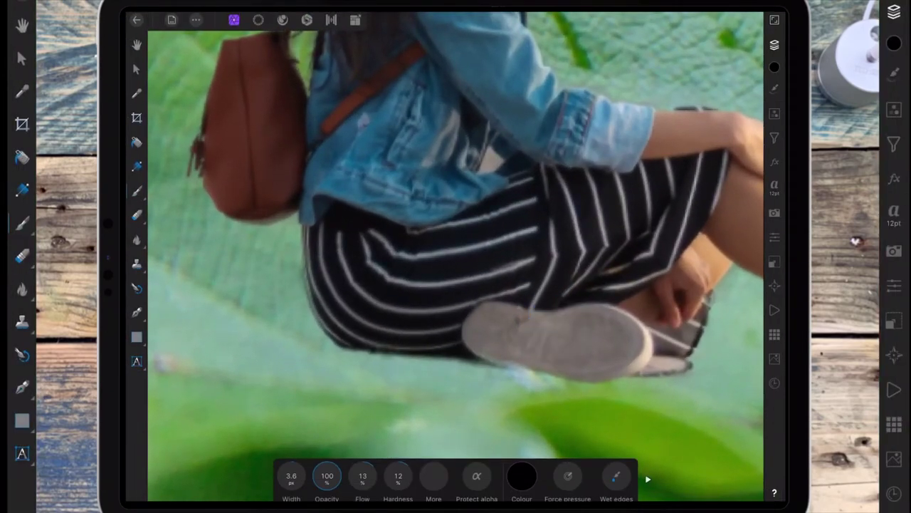
# Step: Deepen the contact shadow where the skirt's edge meets the leaf
pyautogui.moveTo(332, 346); pyautogui.dragTo(334, 342)
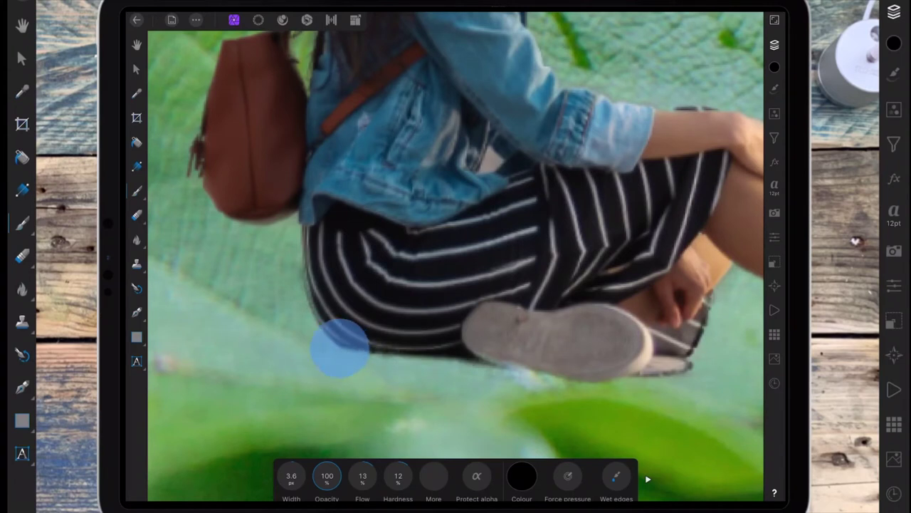
pyautogui.moveTo(409, 361)
pyautogui.mouseDown()
pyautogui.moveTo(360, 352)
pyautogui.moveTo(410, 358)
pyautogui.moveTo(448, 349)
pyautogui.moveTo(441, 354)
pyautogui.moveTo(456, 358)
pyautogui.moveTo(456, 350)
pyautogui.moveTo(488, 366)
pyautogui.moveTo(449, 363)
pyautogui.moveTo(467, 356)
pyautogui.moveTo(494, 368)
pyautogui.moveTo(465, 349)
pyautogui.moveTo(451, 354)
pyautogui.moveTo(505, 370)
pyautogui.moveTo(471, 360)
pyautogui.mouseUp()
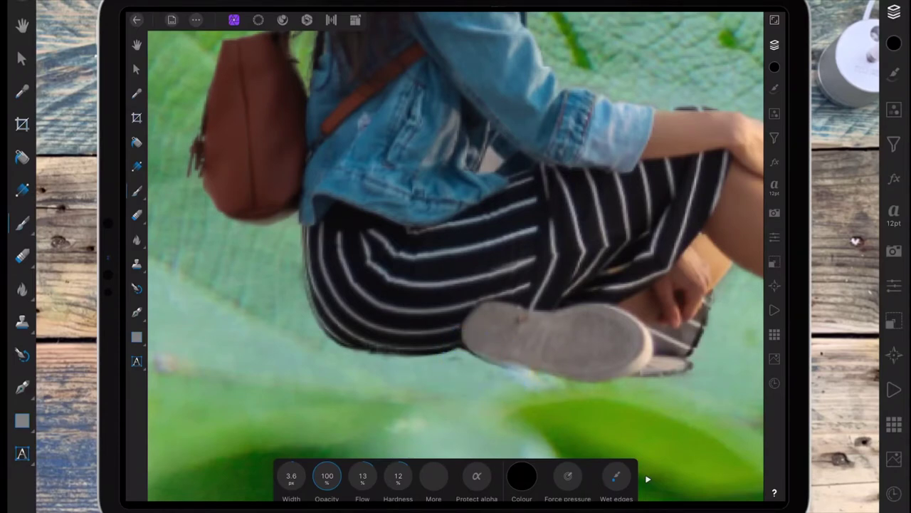
pyautogui.scroll(5, 516, 345)
pyautogui.moveTo(427, 386)
pyautogui.mouseDown()
pyautogui.moveTo(442, 392)
pyautogui.moveTo(427, 374)
pyautogui.moveTo(381, 380)
pyautogui.moveTo(423, 371)
pyautogui.moveTo(366, 377)
pyautogui.moveTo(400, 364)
pyautogui.moveTo(448, 363)
pyautogui.moveTo(472, 374)
pyautogui.mouseUp()
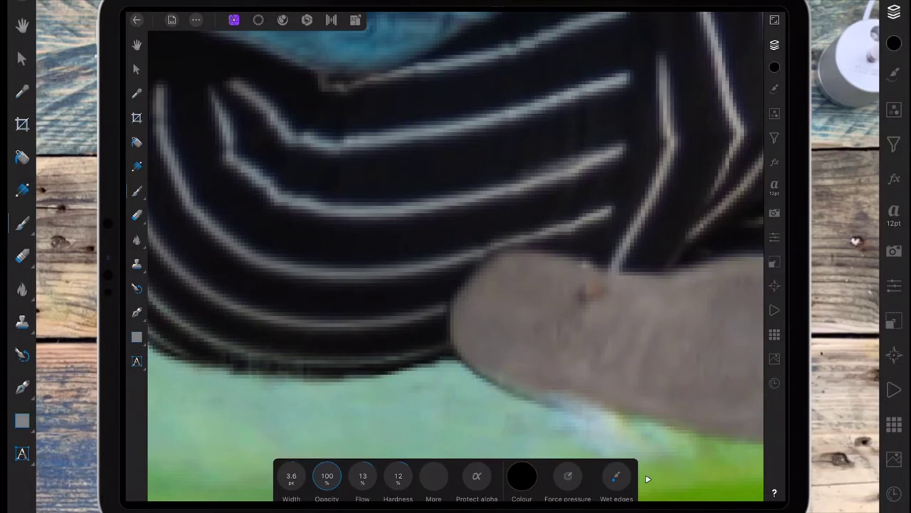
pyautogui.moveTo(538, 413)
pyautogui.mouseDown()
pyautogui.moveTo(478, 374)
pyautogui.moveTo(504, 392)
pyautogui.mouseUp()
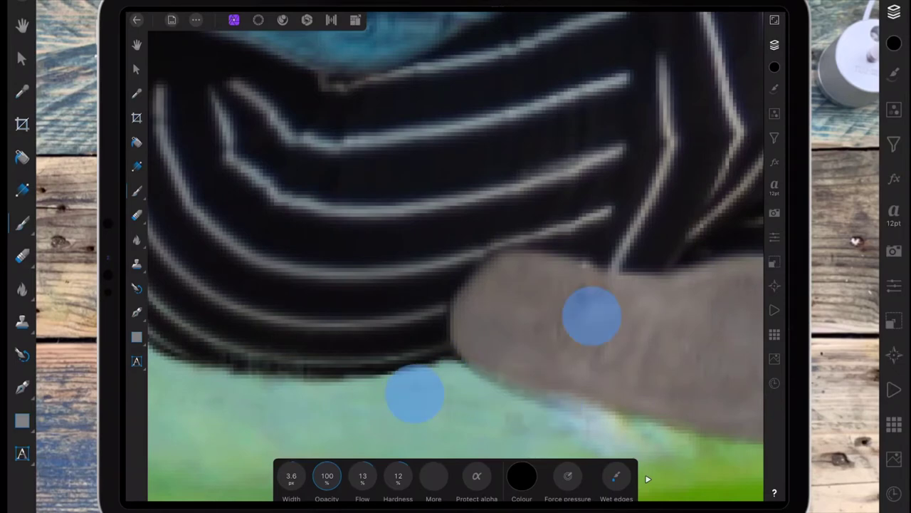
pyautogui.scroll(-5, 502, 356)
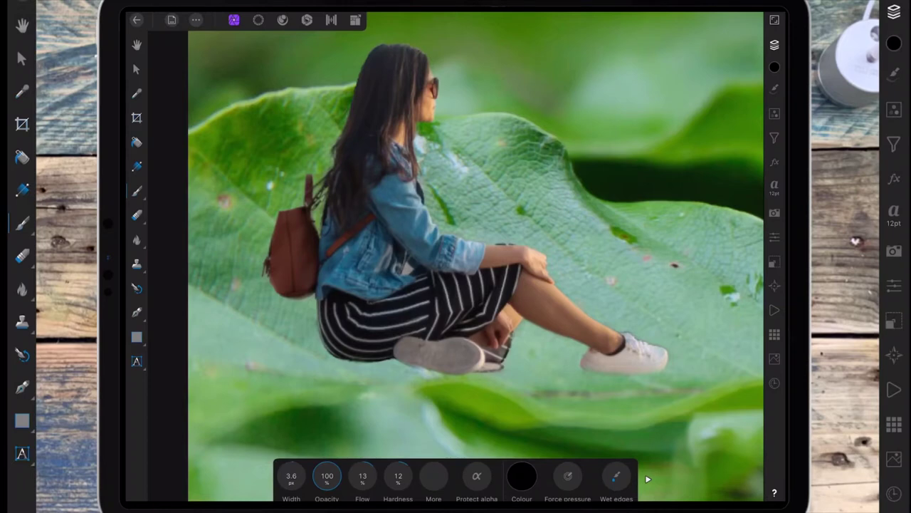
pyautogui.scroll(-5, 492, 314)
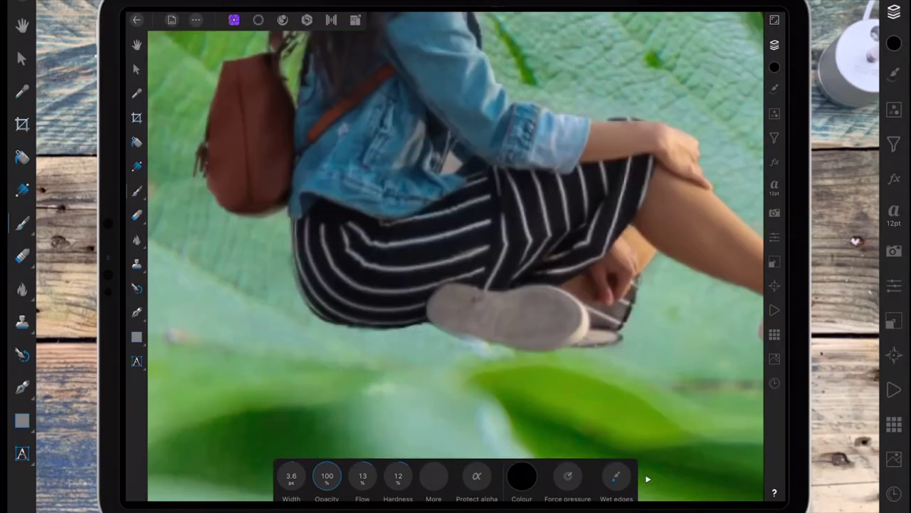
pyautogui.scroll(-5, 452, 234)
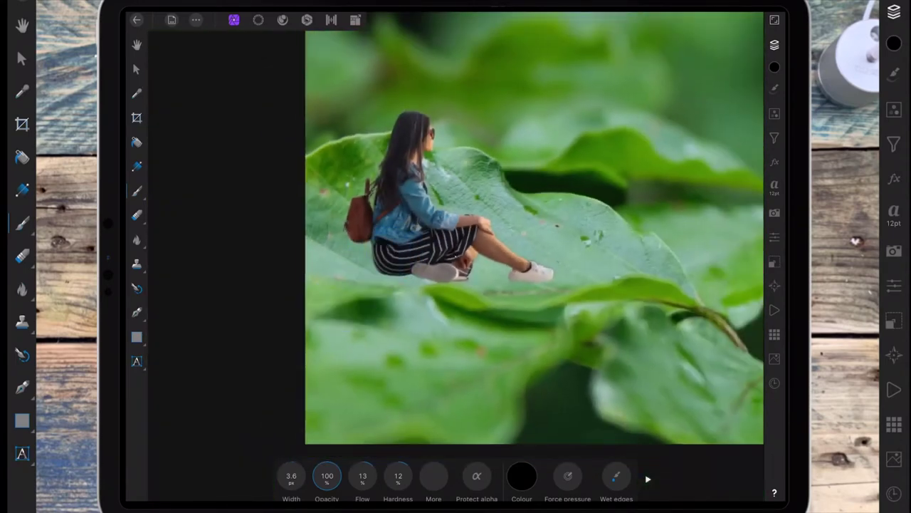
pyautogui.scroll(1, 461, 361)
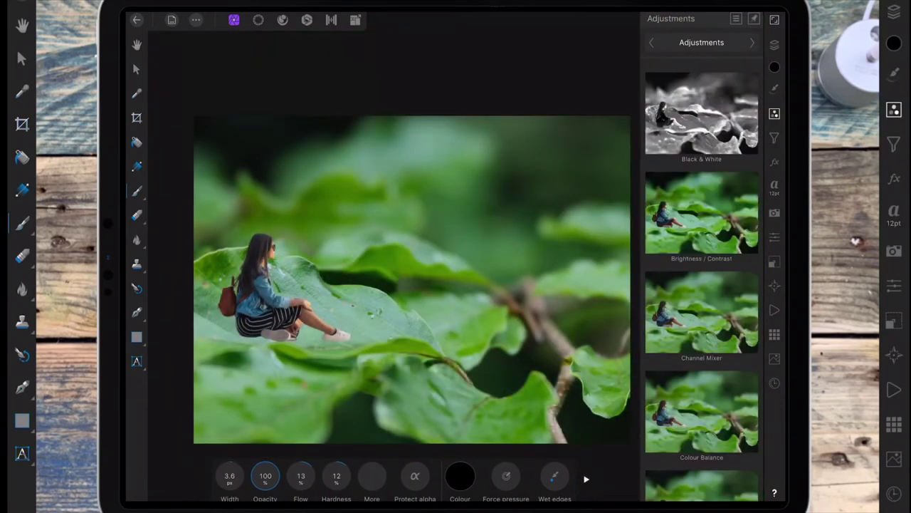
# Step: Add a blank pixel layer above the leaf photo and widen the brush to about 300 px
pyautogui.scroll(-4, 726, 264)
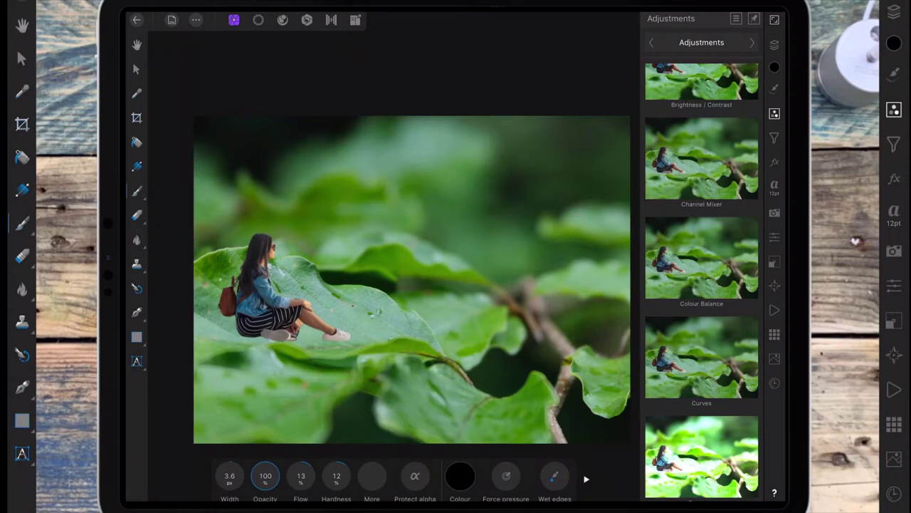
pyautogui.click(775, 44)
pyautogui.click(683, 99)
pyautogui.click(715, 43)
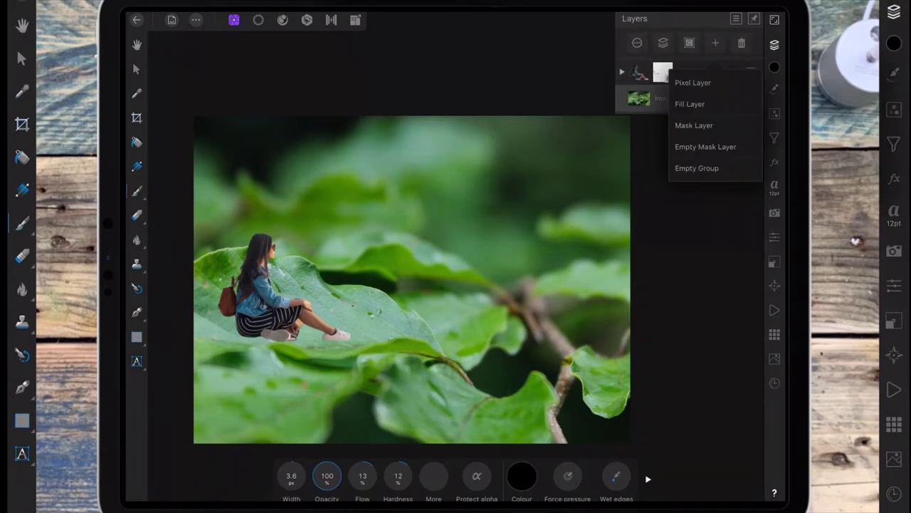
pyautogui.click(774, 44)
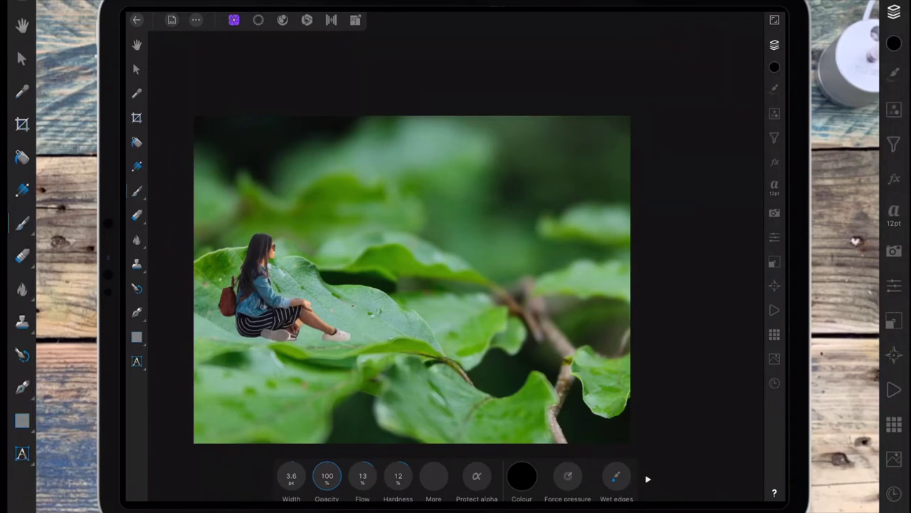
pyautogui.moveTo(309, 473); pyautogui.dragTo(667, 345)
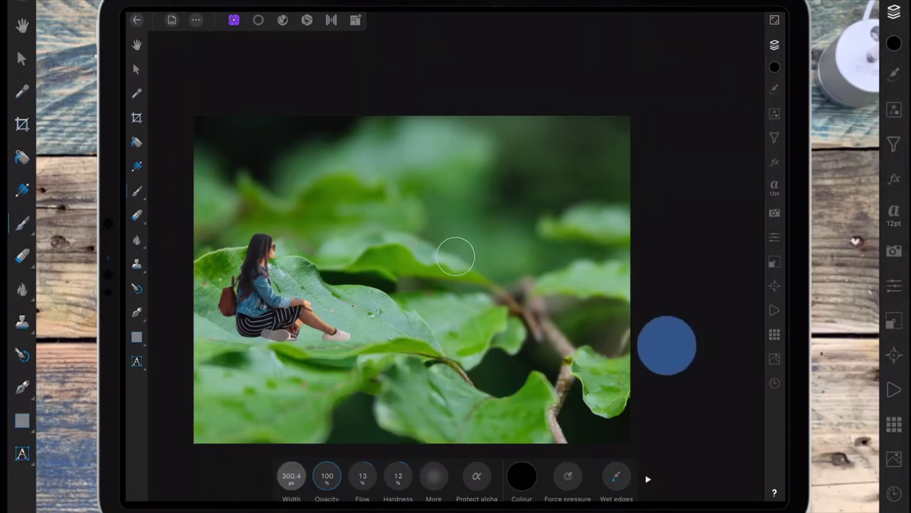
# Step: Set brush width 497.5 px and flow 41%, then paint a soft dark shadow under the woman
pyautogui.moveTo(292, 476); pyautogui.dragTo(437, 407)
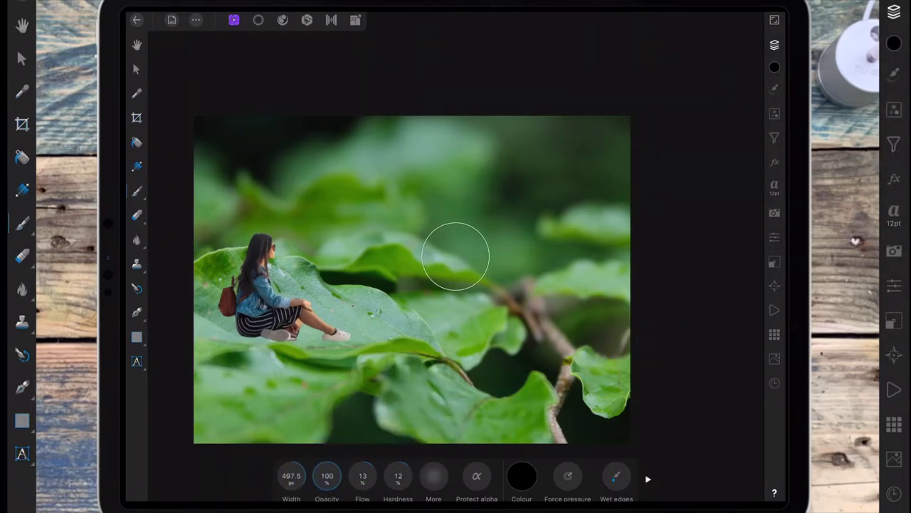
pyautogui.moveTo(363, 475)
pyautogui.mouseDown()
pyautogui.moveTo(399, 476)
pyautogui.moveTo(381, 475)
pyautogui.mouseUp()
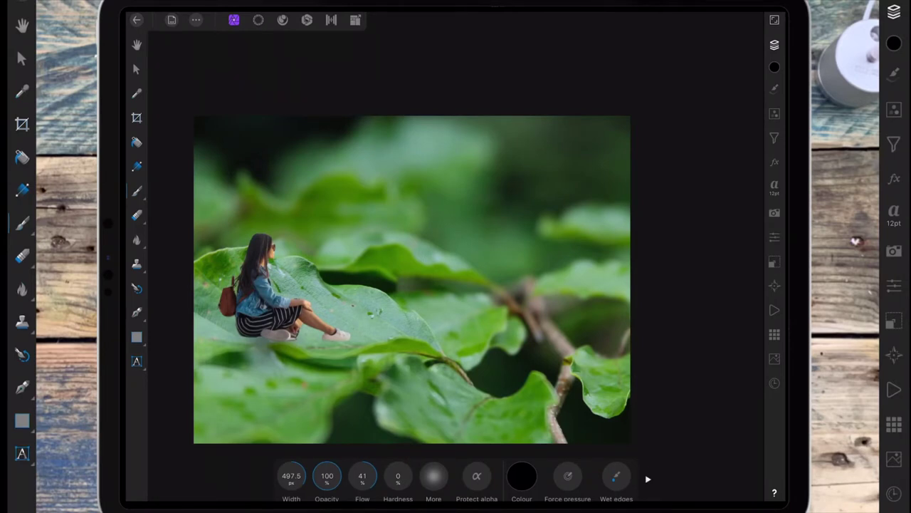
pyautogui.moveTo(263, 341); pyautogui.dragTo(280, 355)
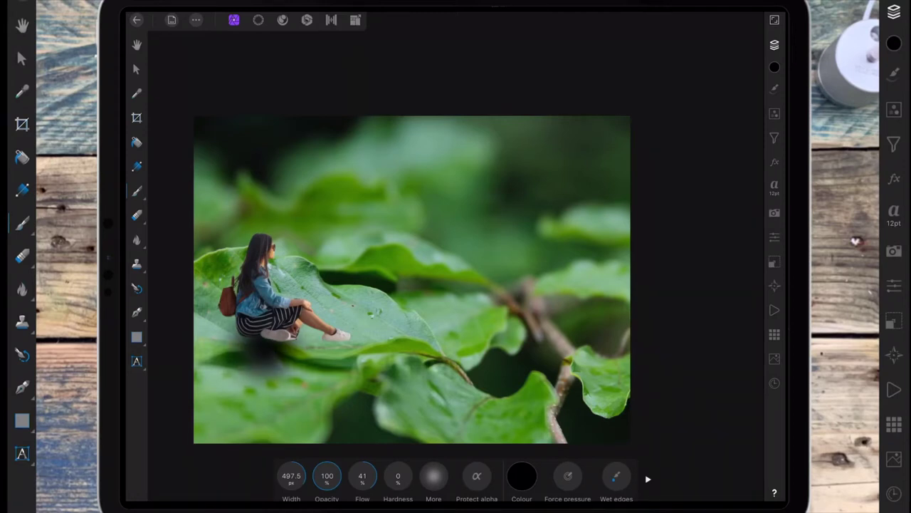
pyautogui.click(137, 69)
# Step: Squash the shadow into a thin band under the woman, tilted about -4.3° along the leaf
pyautogui.moveTo(313, 327)
pyautogui.mouseDown()
pyautogui.moveTo(509, 324)
pyautogui.moveTo(709, 299)
pyautogui.mouseUp()
pyautogui.moveTo(458, 401); pyautogui.dragTo(464, 340)
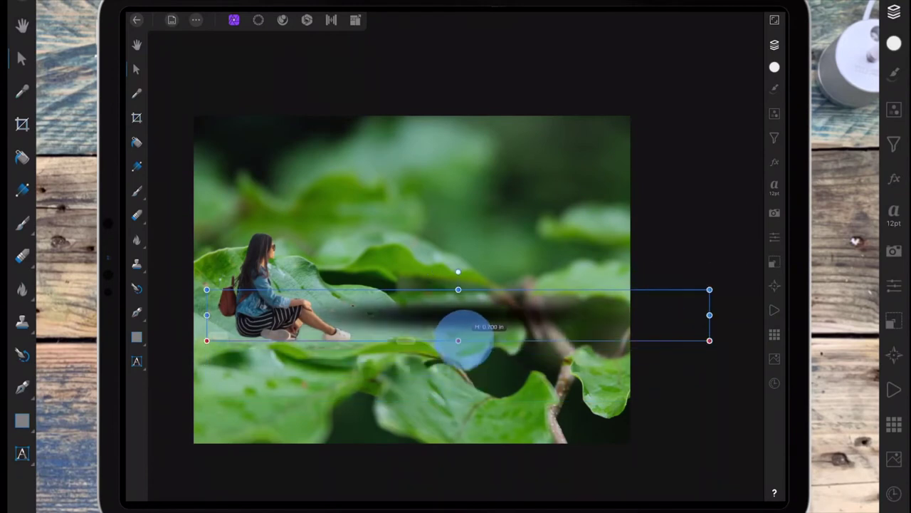
pyautogui.moveTo(548, 309); pyautogui.dragTo(360, 328)
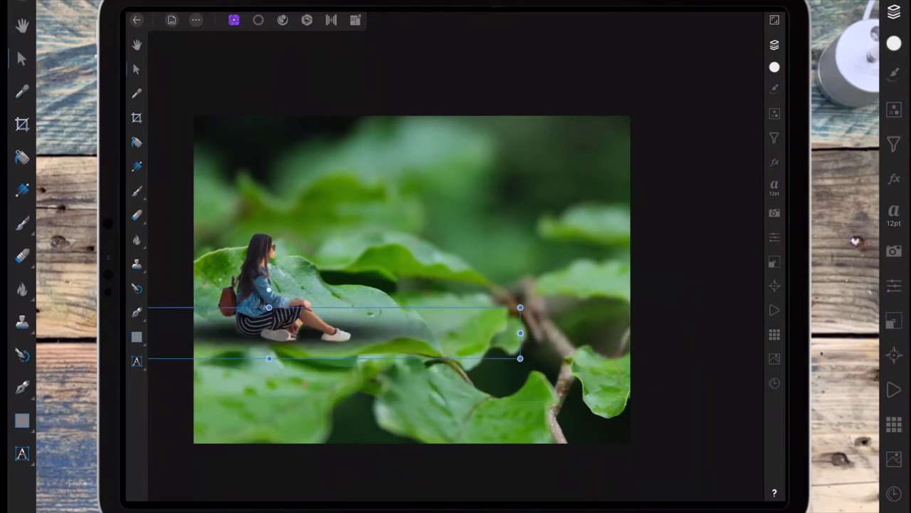
pyautogui.moveTo(521, 332); pyautogui.dragTo(487, 332)
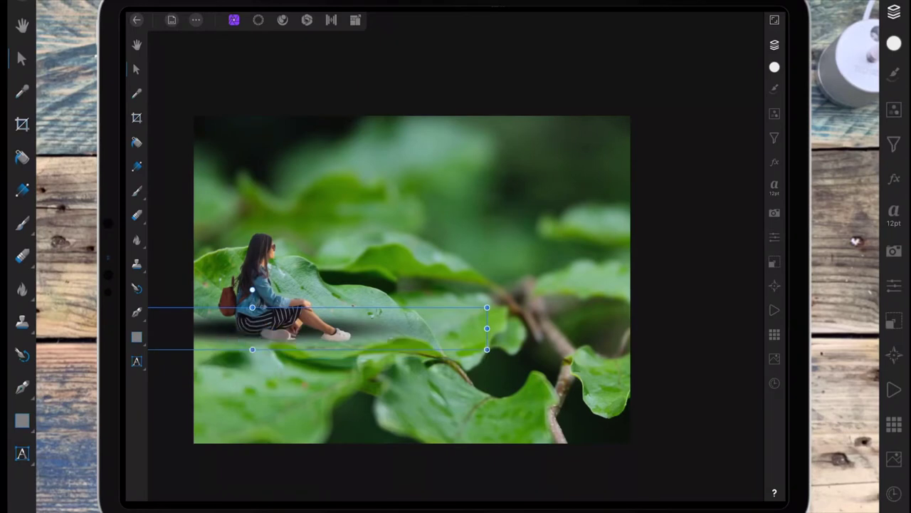
pyautogui.moveTo(324, 324)
pyautogui.mouseDown()
pyautogui.moveTo(380, 332)
pyautogui.moveTo(366, 328)
pyautogui.mouseUp()
pyautogui.moveTo(263, 316); pyautogui.dragTo(263, 307)
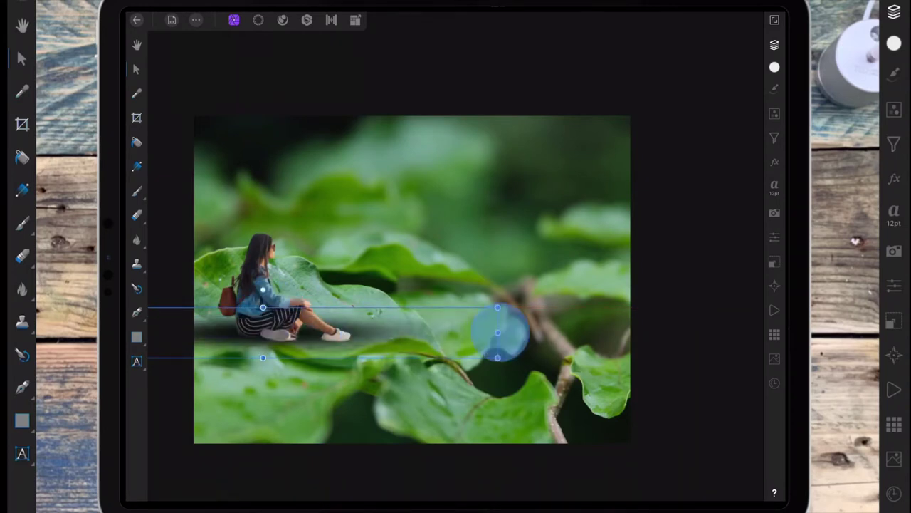
pyautogui.moveTo(497, 332); pyautogui.dragTo(503, 332)
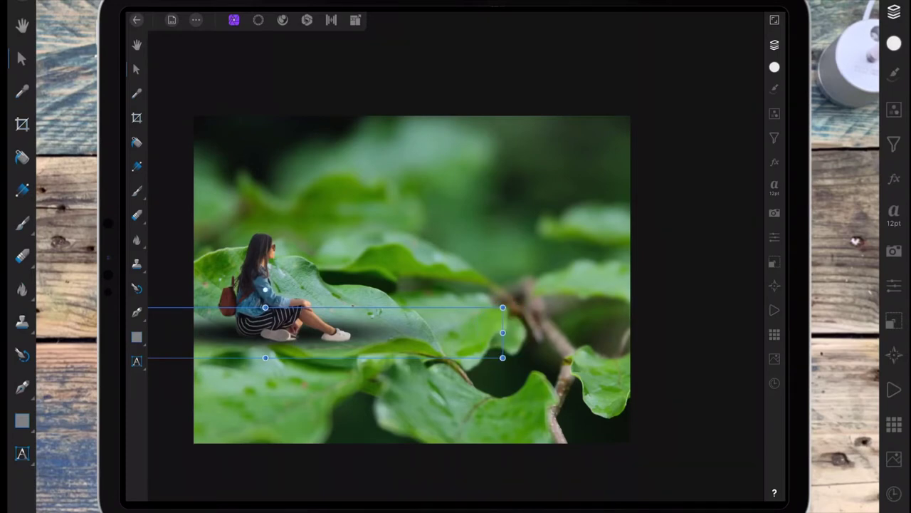
pyautogui.moveTo(265, 290); pyautogui.dragTo(268, 291)
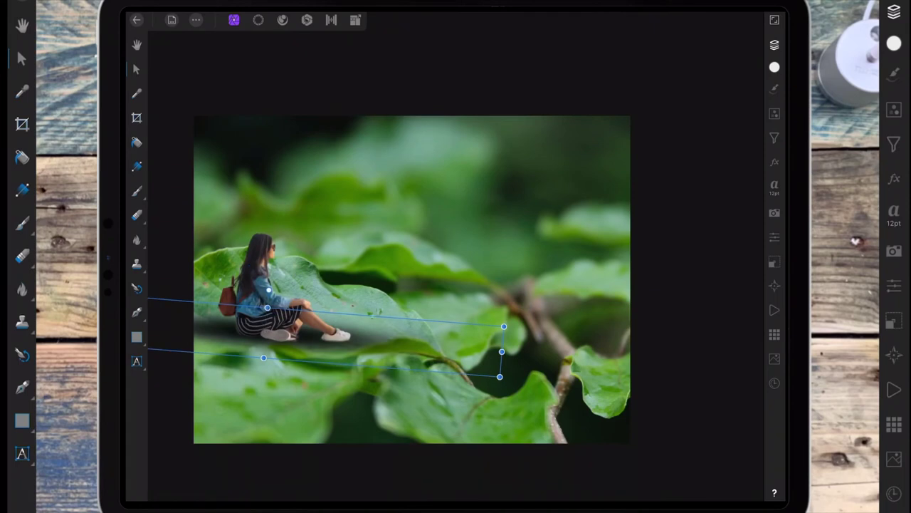
pyautogui.moveTo(379, 339); pyautogui.dragTo(366, 339)
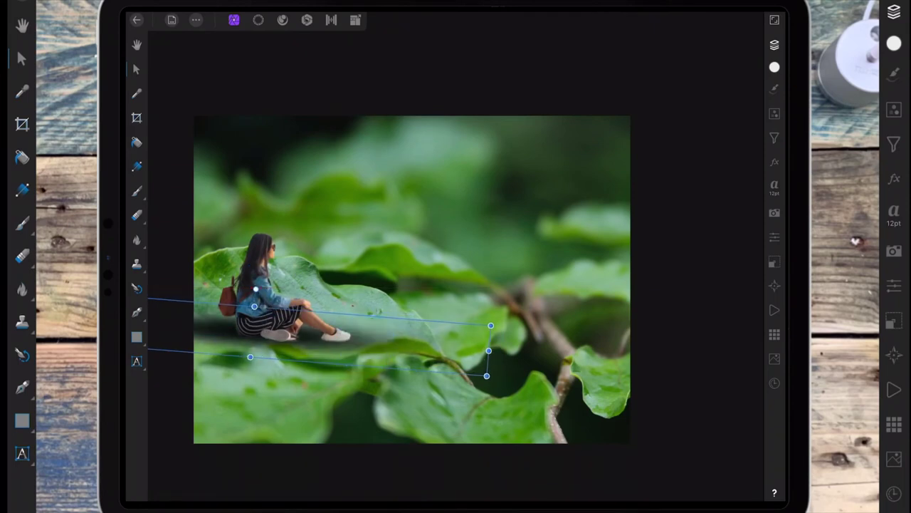
pyautogui.click(775, 44)
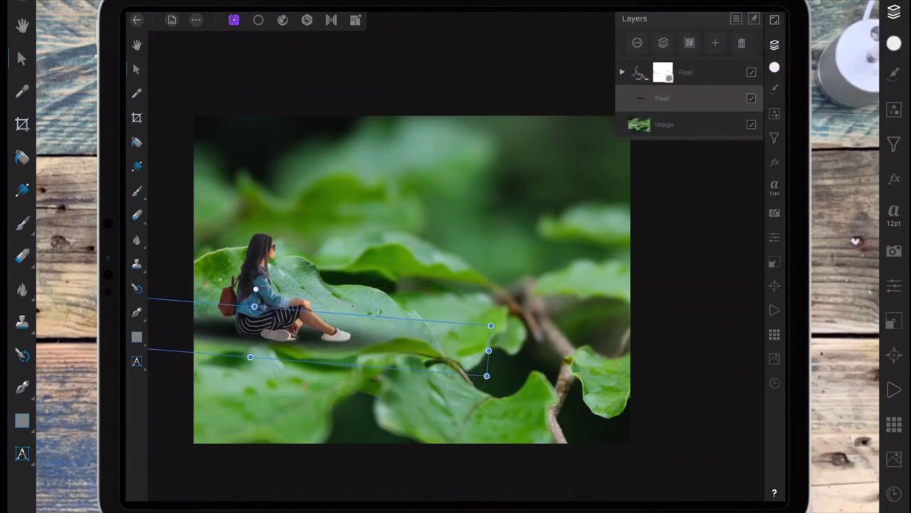
# Step: Lower the existing shadow layer's opacity
pyautogui.click(756, 92)
pyautogui.moveTo(754, 79); pyautogui.dragTo(726, 79)
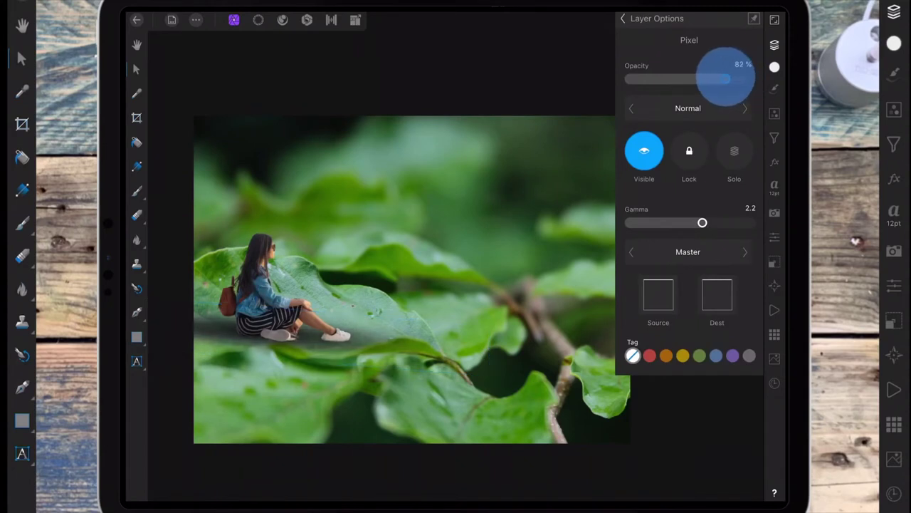
pyautogui.click(623, 18)
# Step: On a new pixel layer, paint a darker shadow under the feet and squash it into a narrow band
pyautogui.click(689, 41)
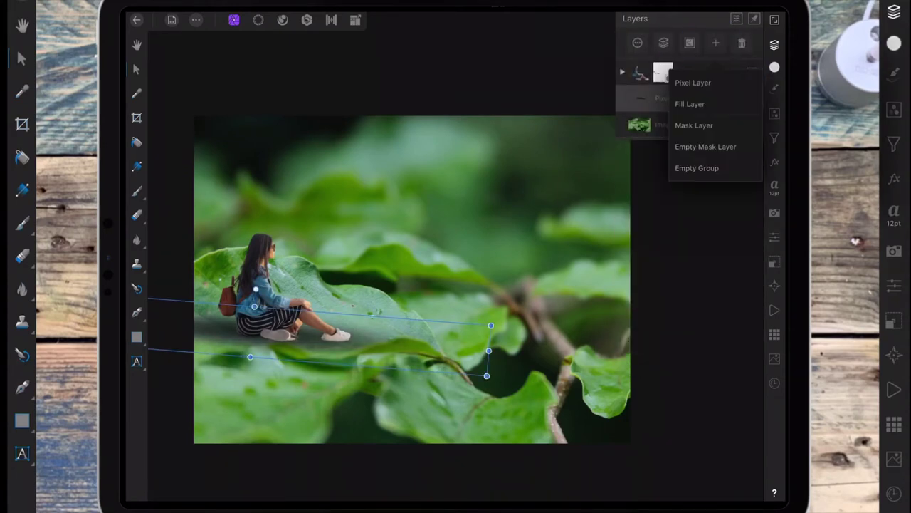
pyautogui.click(683, 81)
pyautogui.click(137, 190)
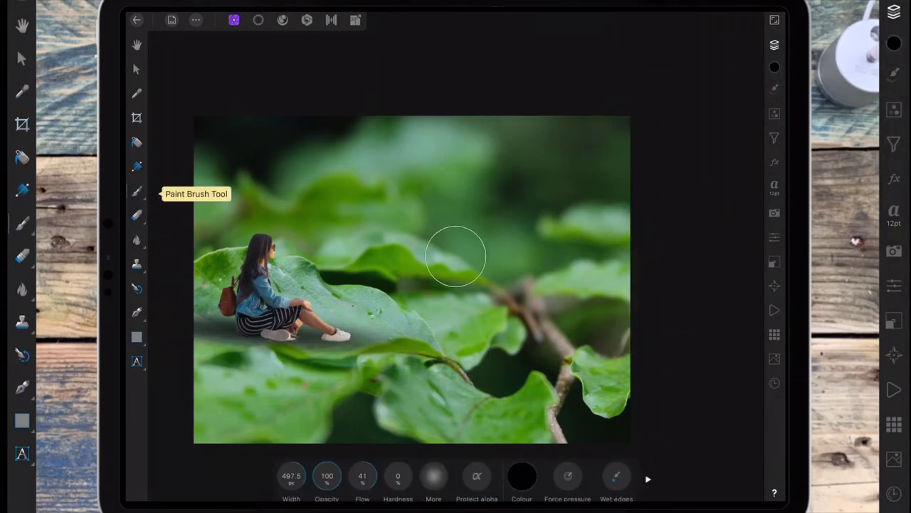
pyautogui.moveTo(235, 334); pyautogui.dragTo(585, 307)
pyautogui.click(137, 69)
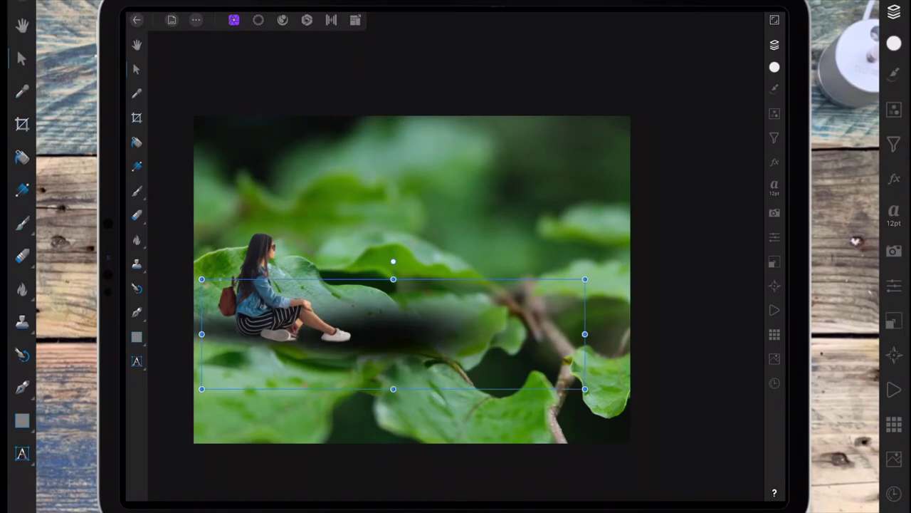
pyautogui.moveTo(393, 267)
pyautogui.mouseDown()
pyautogui.moveTo(396, 339)
pyautogui.moveTo(347, 339)
pyautogui.mouseUp()
pyautogui.moveTo(489, 304)
pyautogui.mouseDown()
pyautogui.moveTo(448, 322)
pyautogui.moveTo(422, 315)
pyautogui.mouseUp()
pyautogui.moveTo(342, 334); pyautogui.dragTo(301, 334)
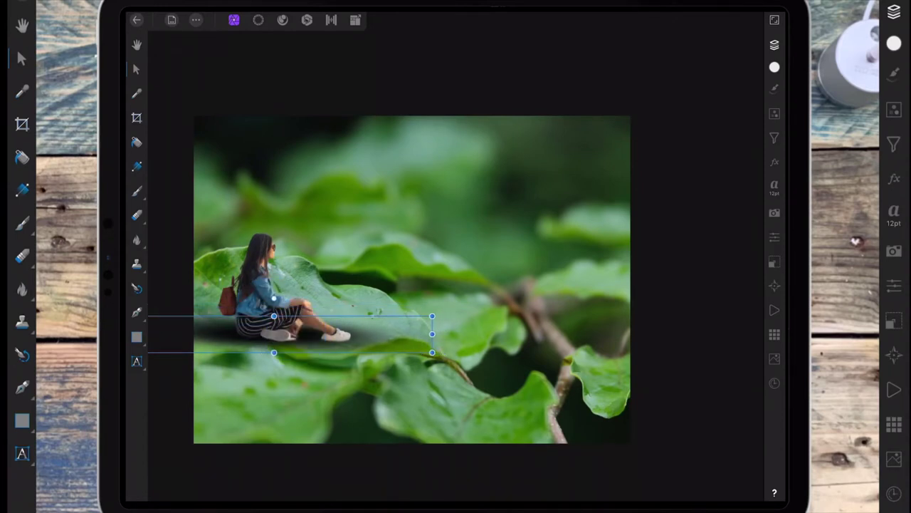
# Step: Fade the new shadow layer's opacity to 23%
pyautogui.click(775, 44)
pyautogui.click(756, 96)
pyautogui.moveTo(748, 80); pyautogui.dragTo(662, 79)
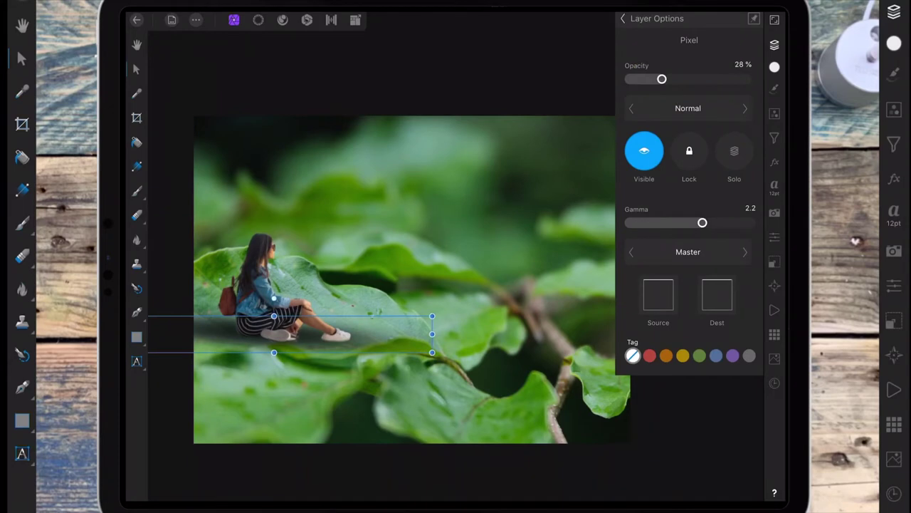
pyautogui.moveTo(662, 79); pyautogui.dragTo(656, 79)
pyautogui.click(623, 18)
# Step: On another new pixel layer, paint a broad dark shadow below the woman toward the lower left
pyautogui.click(715, 43)
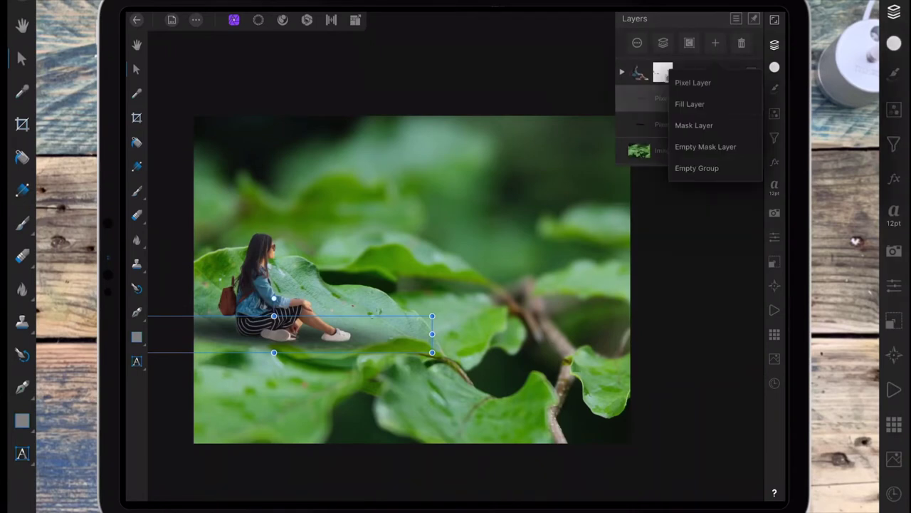
pyautogui.click(680, 83)
pyautogui.click(136, 192)
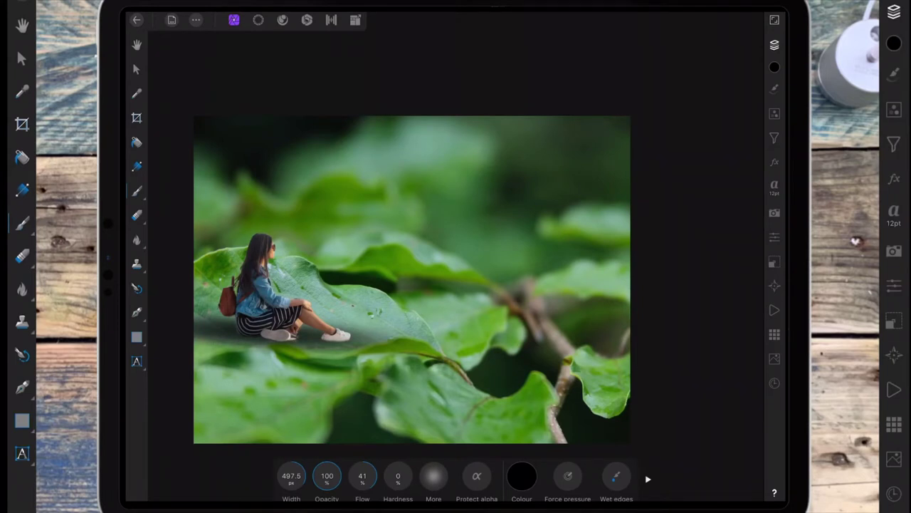
pyautogui.moveTo(242, 349)
pyautogui.mouseDown()
pyautogui.moveTo(195, 366)
pyautogui.moveTo(259, 336)
pyautogui.moveTo(303, 358)
pyautogui.moveTo(182, 450)
pyautogui.moveTo(195, 413)
pyautogui.moveTo(187, 382)
pyautogui.mouseUp()
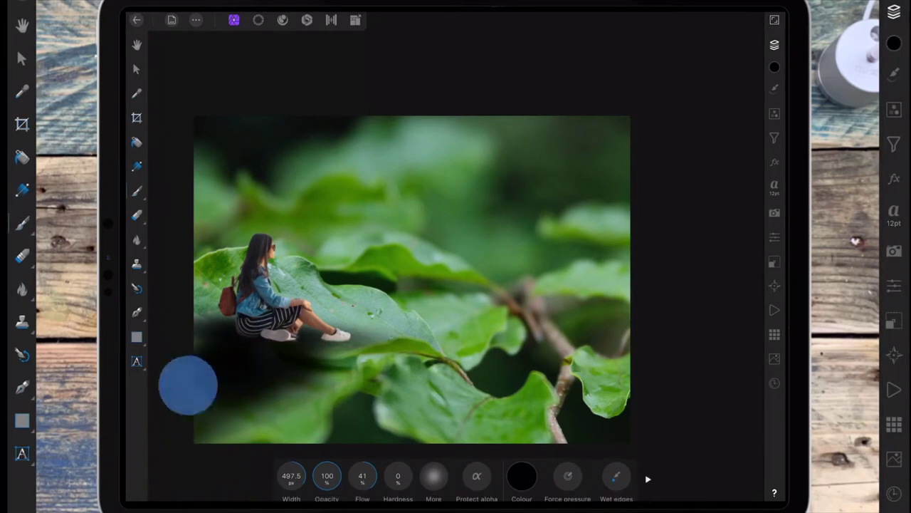
pyautogui.moveTo(306, 362); pyautogui.dragTo(171, 481)
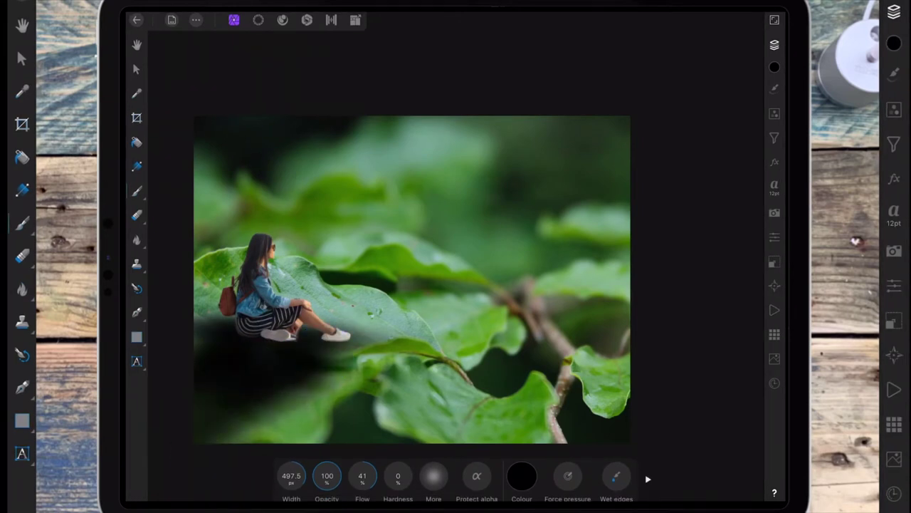
pyautogui.click(335, 366)
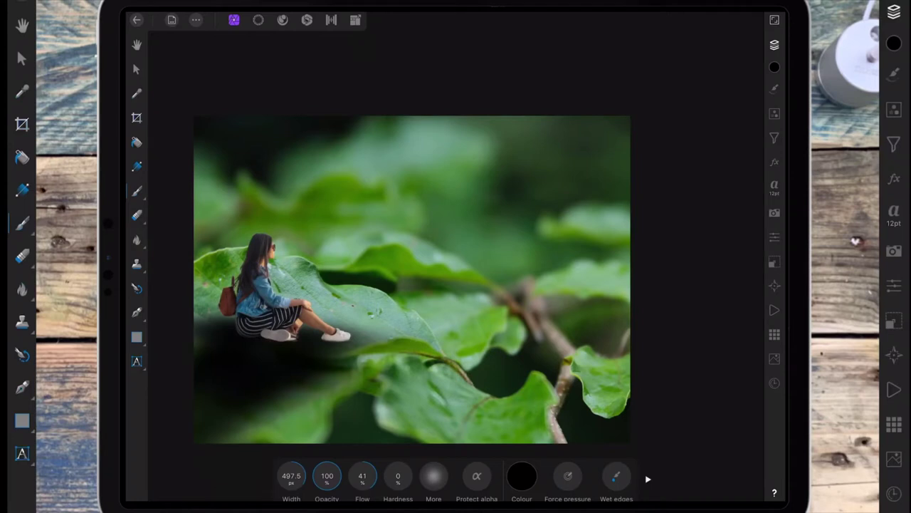
# Step: Lower that shadow layer's opacity to 53%
pyautogui.click(774, 44)
pyautogui.click(726, 72)
pyautogui.moveTo(751, 80)
pyautogui.mouseDown()
pyautogui.moveTo(684, 80)
pyautogui.moveTo(691, 79)
pyautogui.mouseUp()
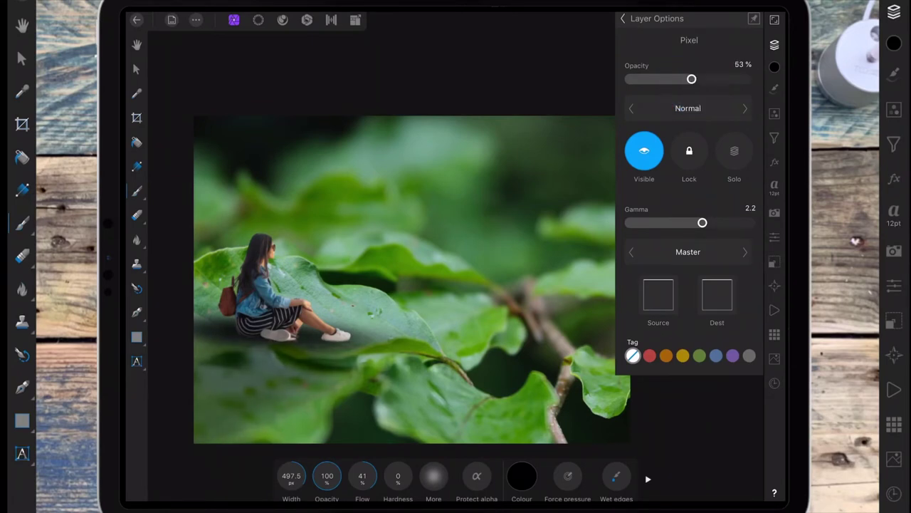
# Step: Reduce one of the other shadow layers to 76% opacity
pyautogui.click(623, 19)
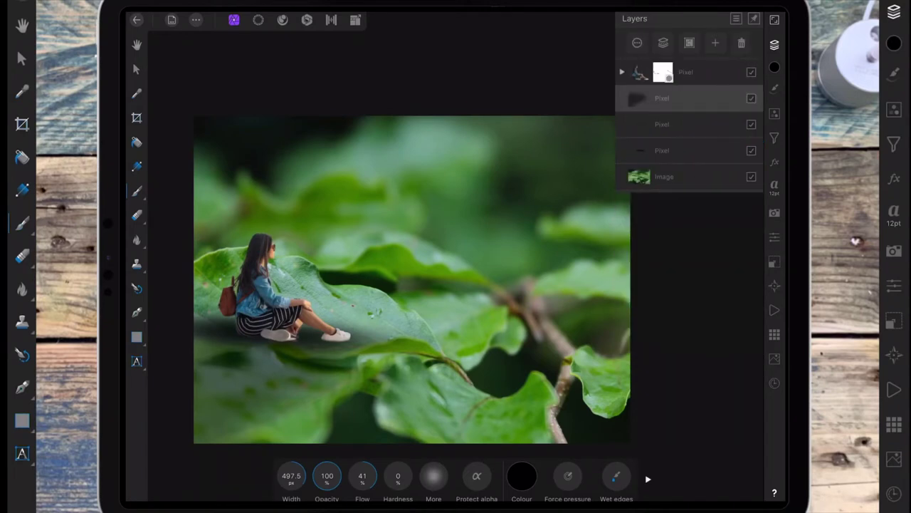
pyautogui.click(683, 150)
pyautogui.moveTo(725, 79)
pyautogui.mouseDown()
pyautogui.moveTo(694, 83)
pyautogui.moveTo(721, 79)
pyautogui.mouseUp()
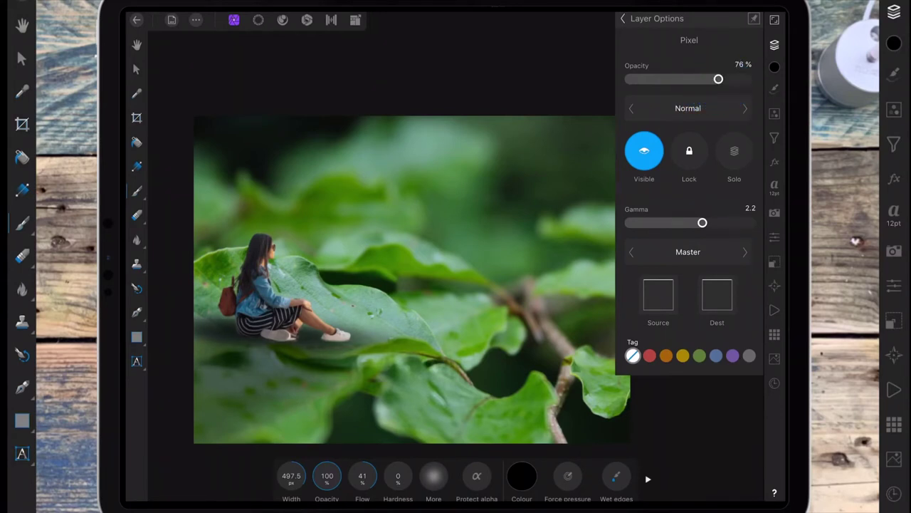
# Step: Fade another shadow layer down to 7% opacity
pyautogui.click(623, 18)
pyautogui.click(705, 124)
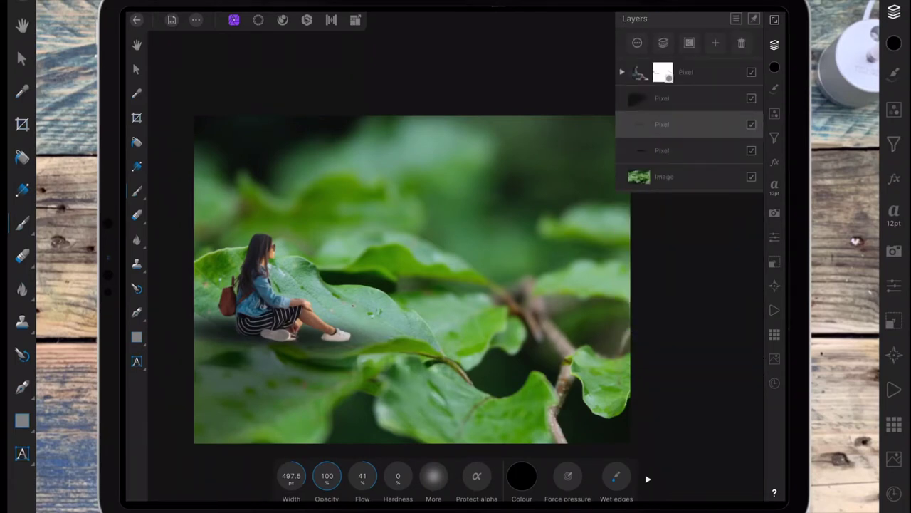
pyautogui.click(753, 126)
pyautogui.moveTo(656, 79); pyautogui.dragTo(637, 80)
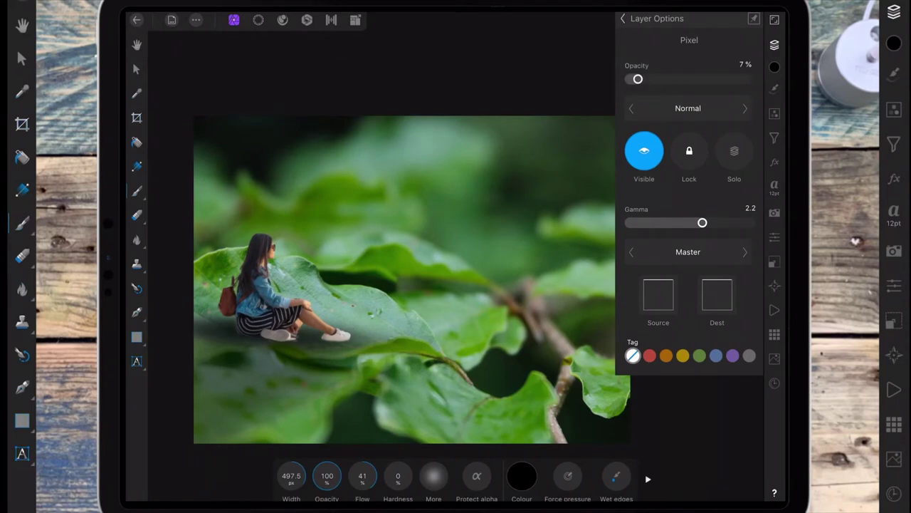
# Step: Select the top layer containing the woman
pyautogui.click(623, 18)
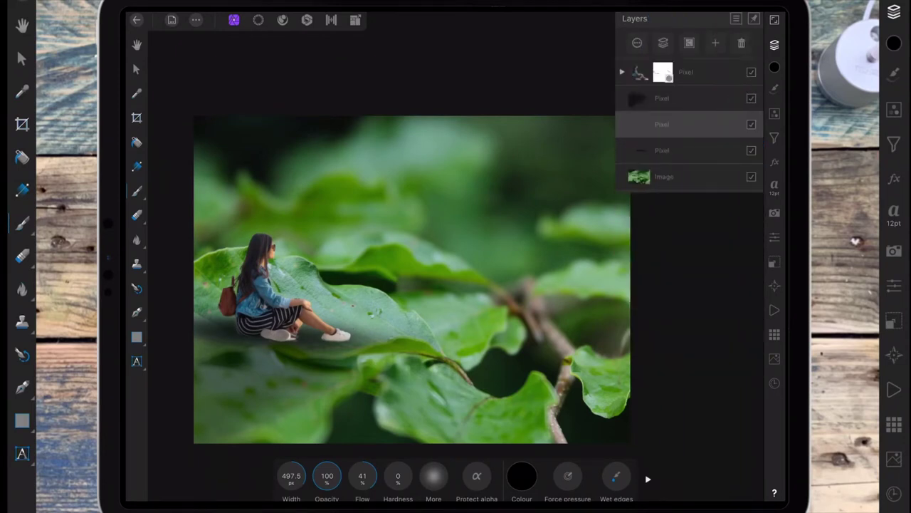
pyautogui.click(775, 44)
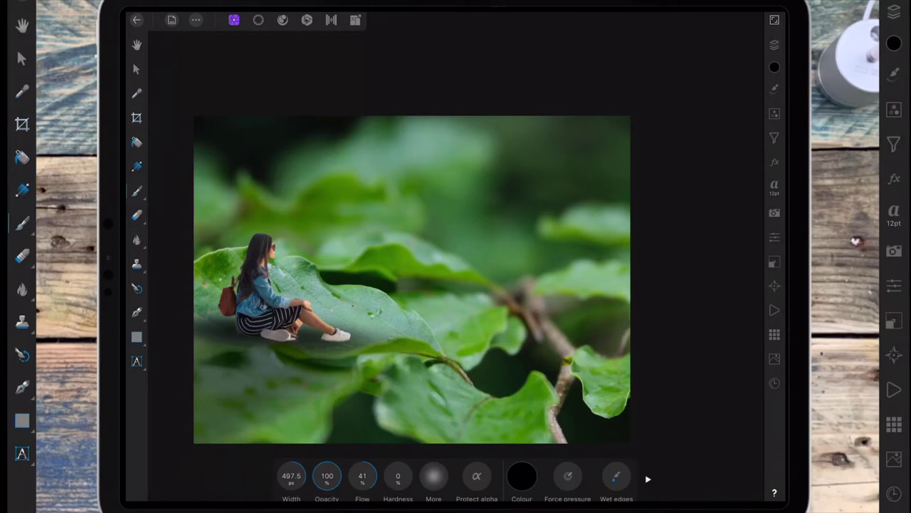
pyautogui.click(774, 45)
pyautogui.click(683, 72)
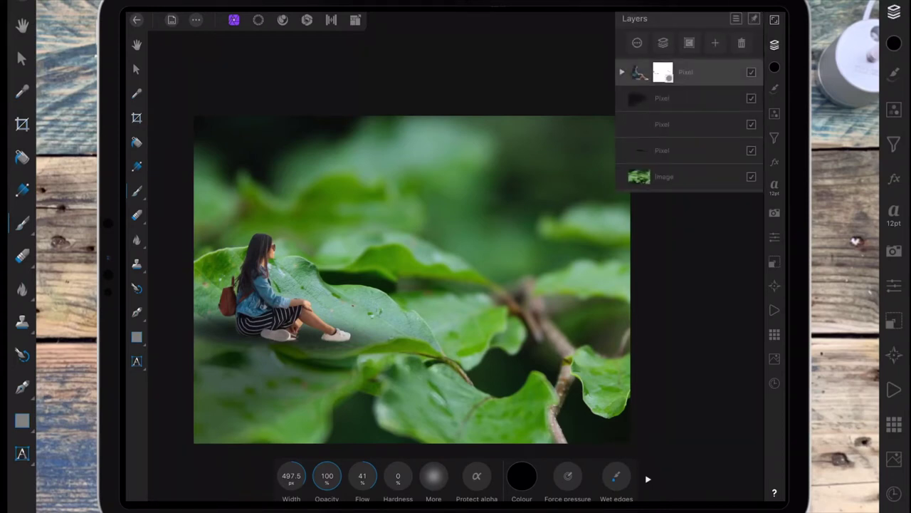
# Step: Add a Curves adjustment to the composite
pyautogui.click(775, 113)
pyautogui.moveTo(722, 356); pyautogui.dragTo(727, 253)
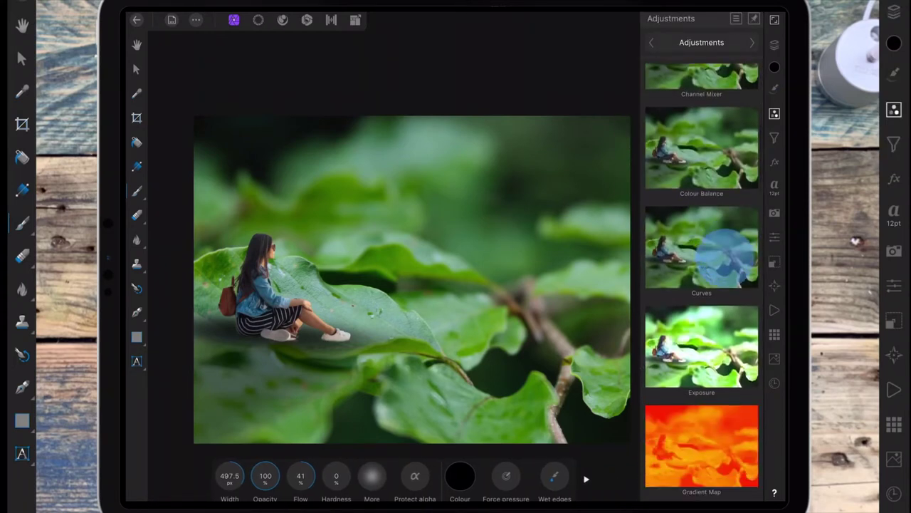
pyautogui.click(726, 256)
pyautogui.moveTo(441, 327); pyautogui.dragTo(529, 178)
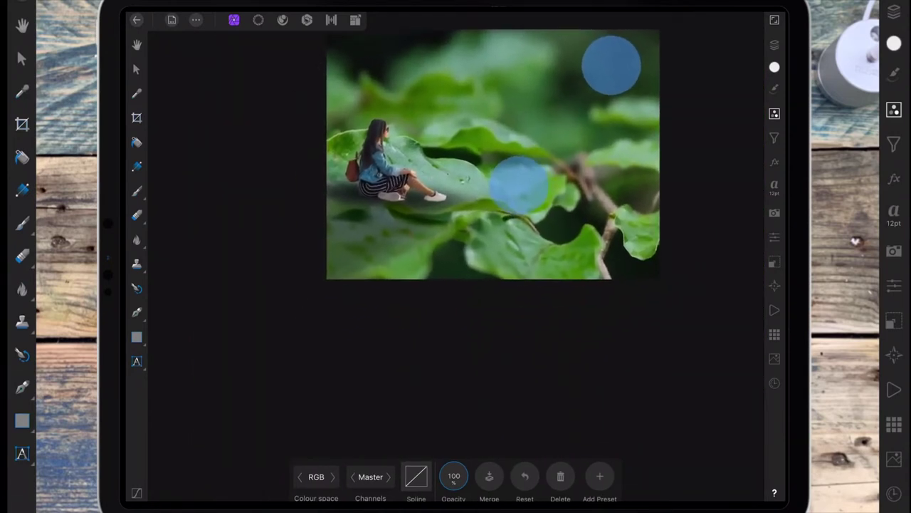
# Step: On the master curve, lower the highlights, slightly lift the shadows and drop a midpoint
pyautogui.click(417, 477)
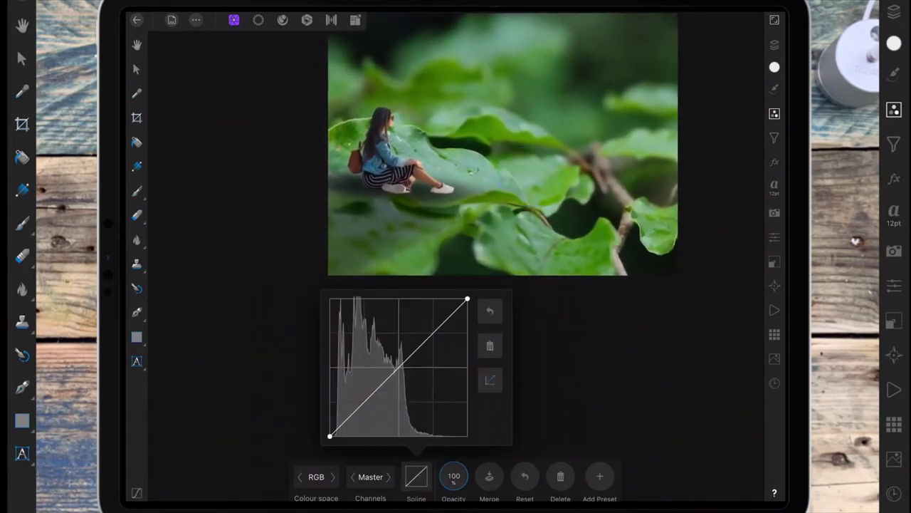
pyautogui.moveTo(467, 299); pyautogui.dragTo(467, 326)
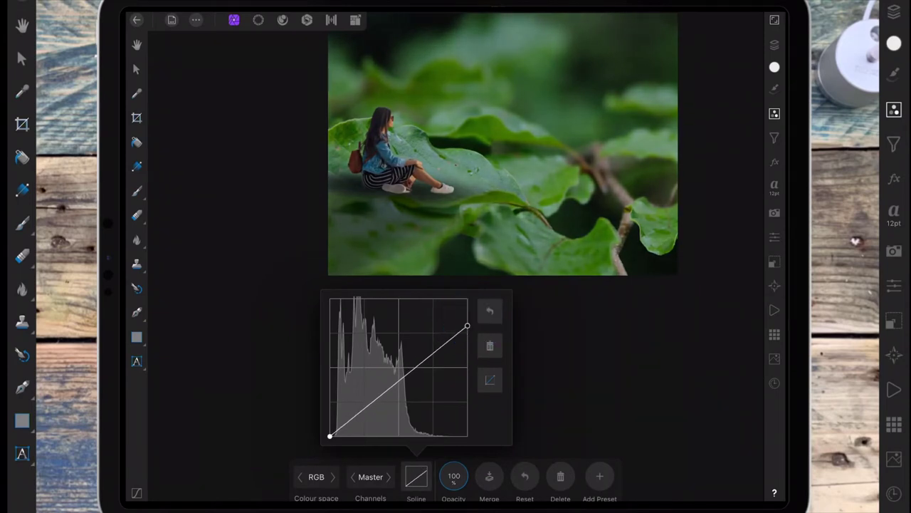
pyautogui.moveTo(330, 436); pyautogui.dragTo(330, 431)
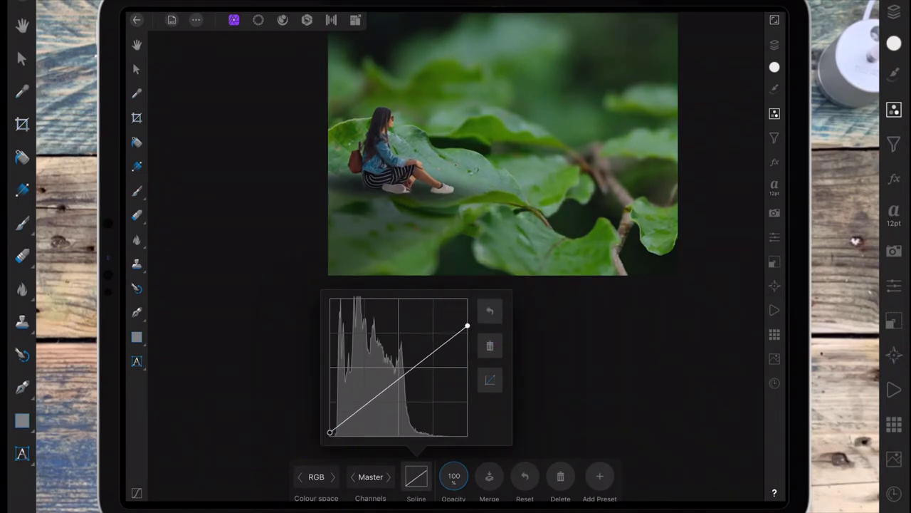
pyautogui.click(400, 383)
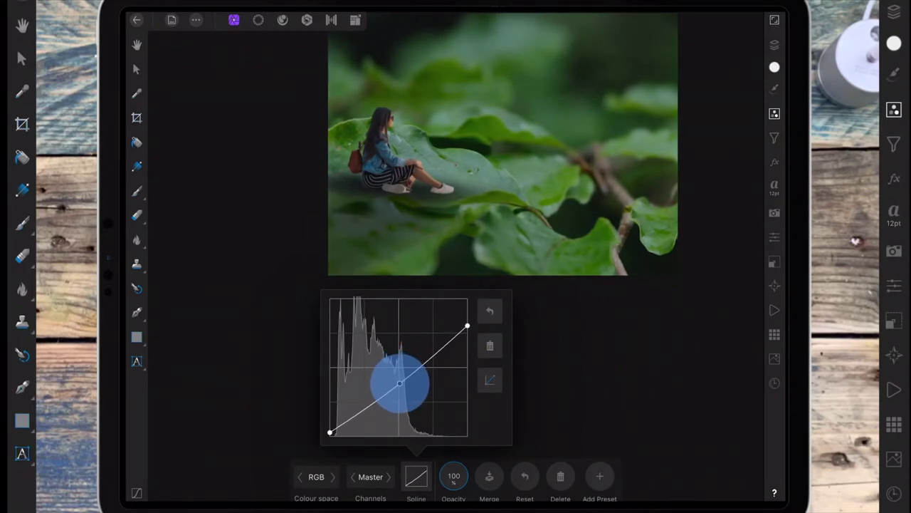
pyautogui.moveTo(468, 325); pyautogui.dragTo(467, 332)
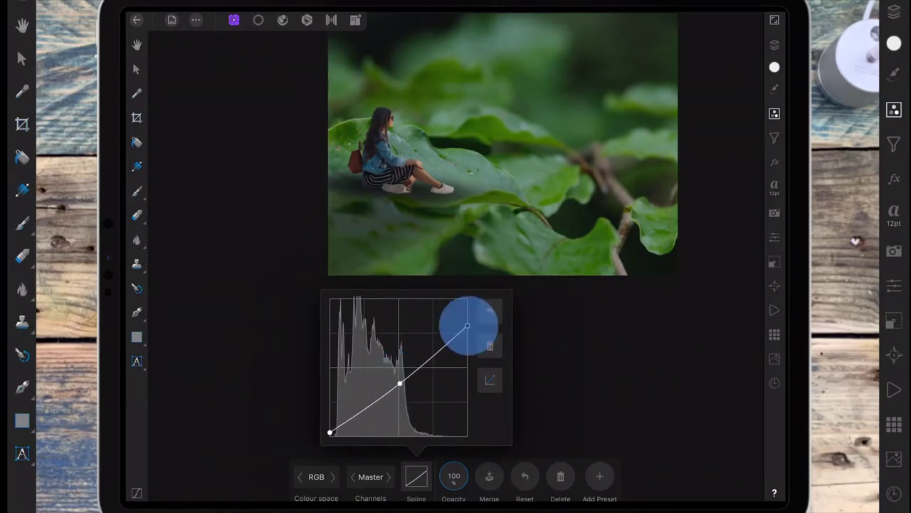
pyautogui.moveTo(400, 383); pyautogui.dragTo(400, 385)
pyautogui.click(417, 477)
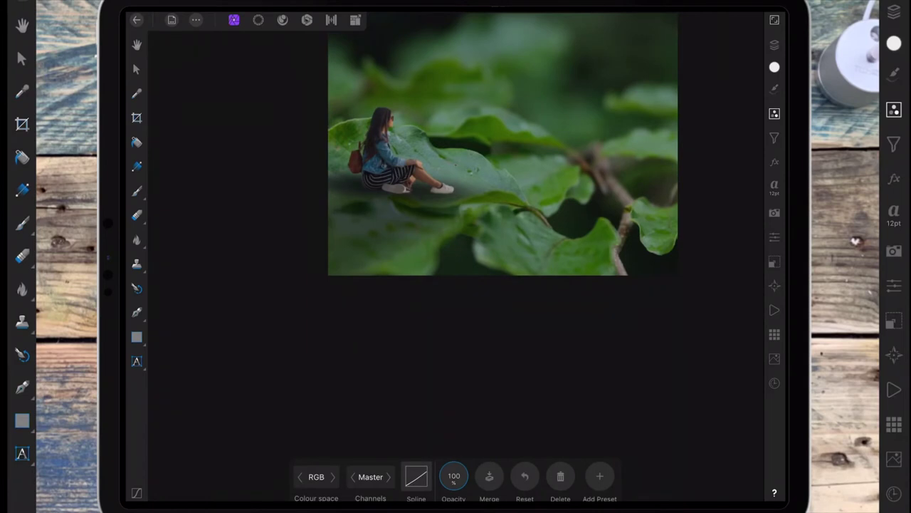
# Step: Adjust the Red channel curve: raise the shadows endpoint and add a midpoint
pyautogui.click(388, 477)
pyautogui.click(417, 476)
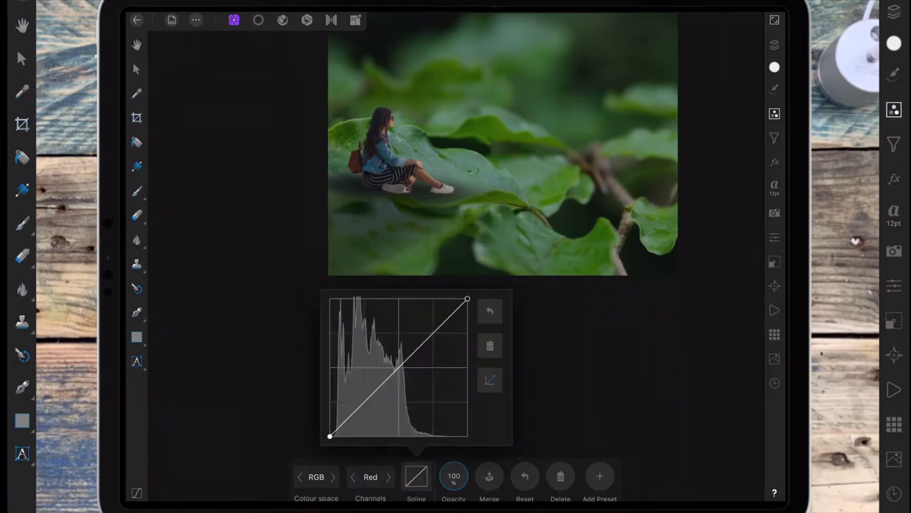
pyautogui.moveTo(330, 436)
pyautogui.mouseDown()
pyautogui.moveTo(330, 425)
pyautogui.moveTo(340, 436)
pyautogui.mouseUp()
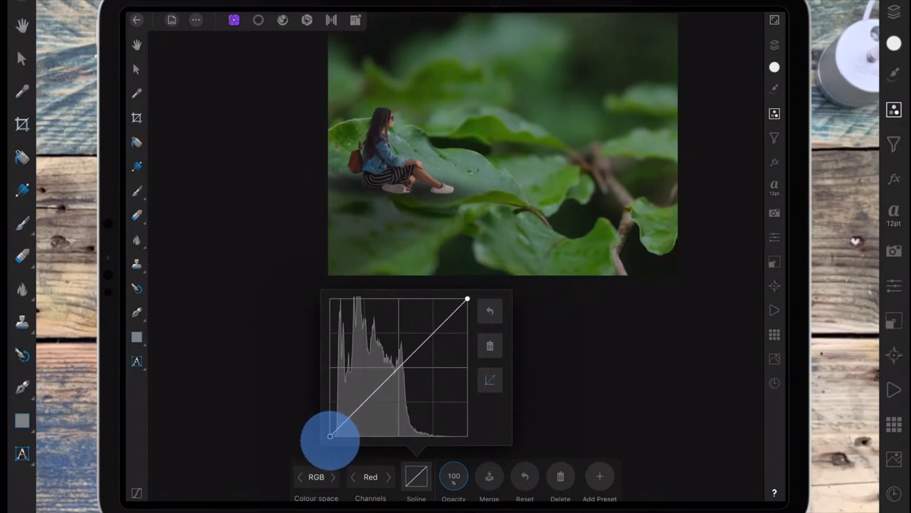
pyautogui.moveTo(467, 300); pyautogui.dragTo(459, 299)
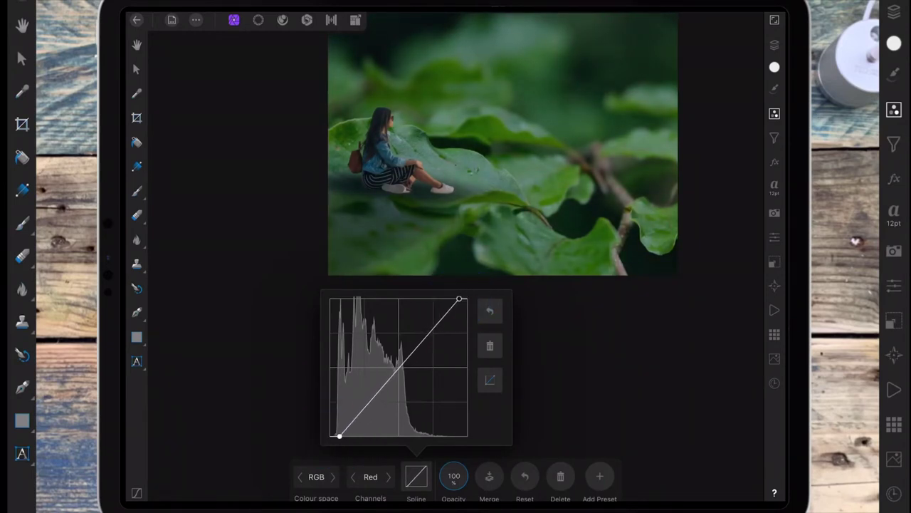
pyautogui.moveTo(339, 436); pyautogui.dragTo(343, 433)
pyautogui.click(368, 405)
pyautogui.moveTo(369, 405); pyautogui.dragTo(384, 392)
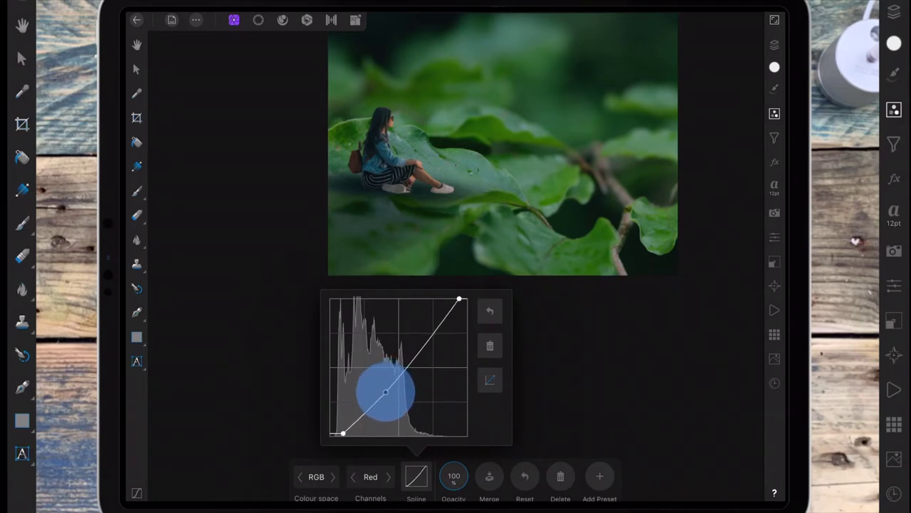
pyautogui.click(417, 476)
# Step: Adjust the Green channel curve by raising its shadows endpoint
pyautogui.click(388, 476)
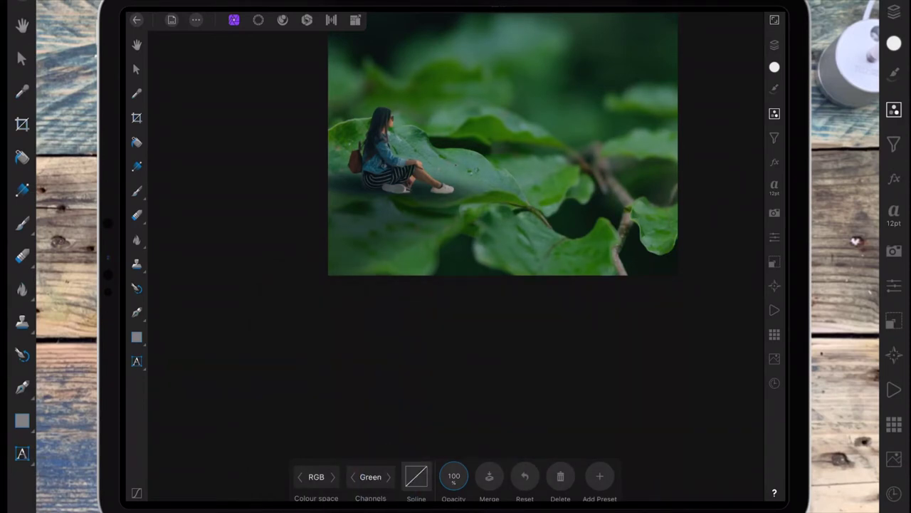
pyautogui.click(416, 476)
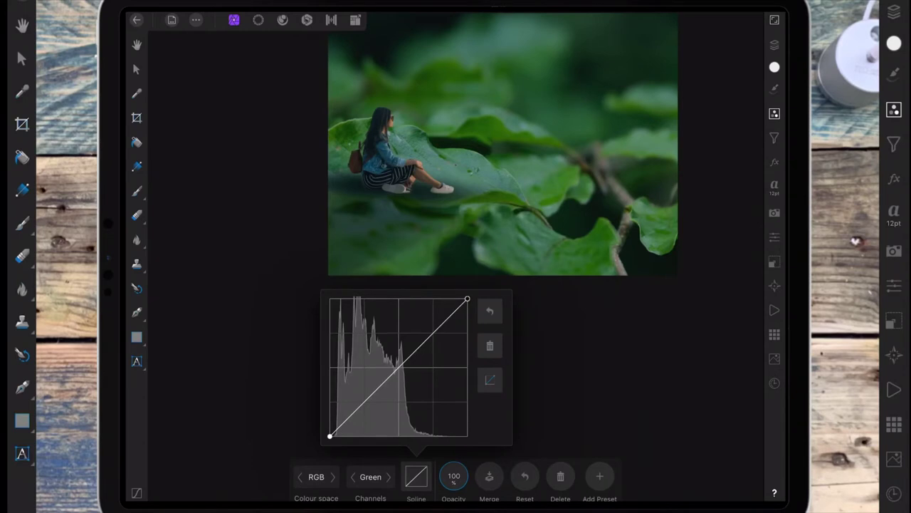
pyautogui.moveTo(467, 299); pyautogui.dragTo(464, 322)
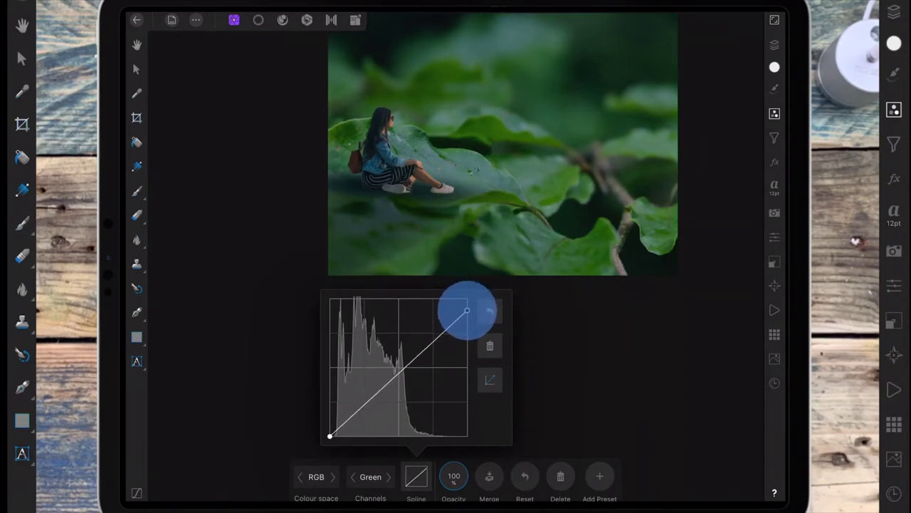
pyautogui.moveTo(465, 322)
pyautogui.mouseDown()
pyautogui.moveTo(473, 292)
pyautogui.moveTo(482, 308)
pyautogui.mouseUp()
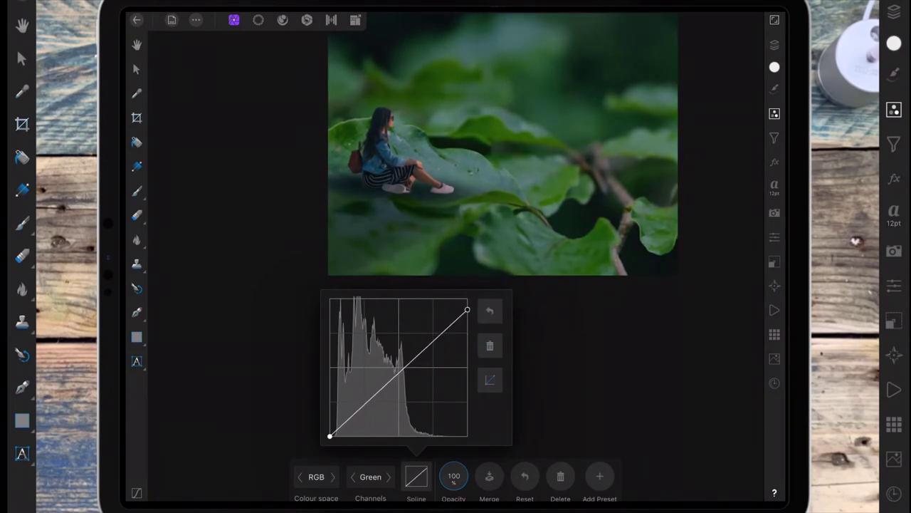
pyautogui.moveTo(330, 436)
pyautogui.mouseDown()
pyautogui.moveTo(330, 425)
pyautogui.moveTo(338, 436)
pyautogui.mouseUp()
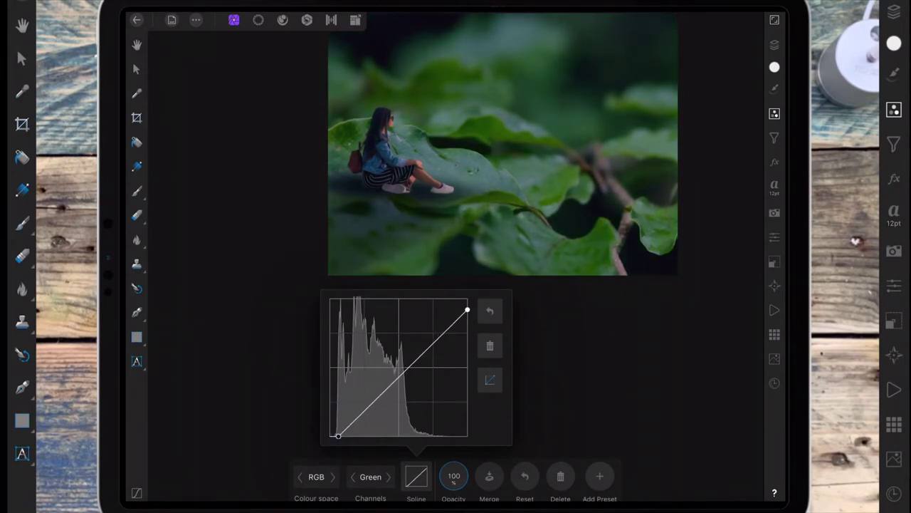
pyautogui.moveTo(338, 436); pyautogui.dragTo(335, 436)
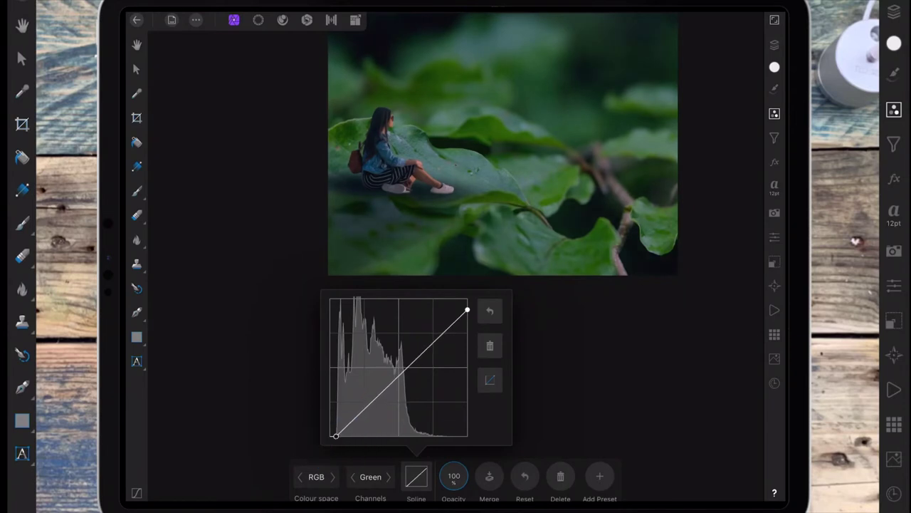
# Step: Adjust the Blue channel curve, shifting its shadows endpoint and lowering its highlights slightly
pyautogui.click(388, 476)
pyautogui.click(330, 435)
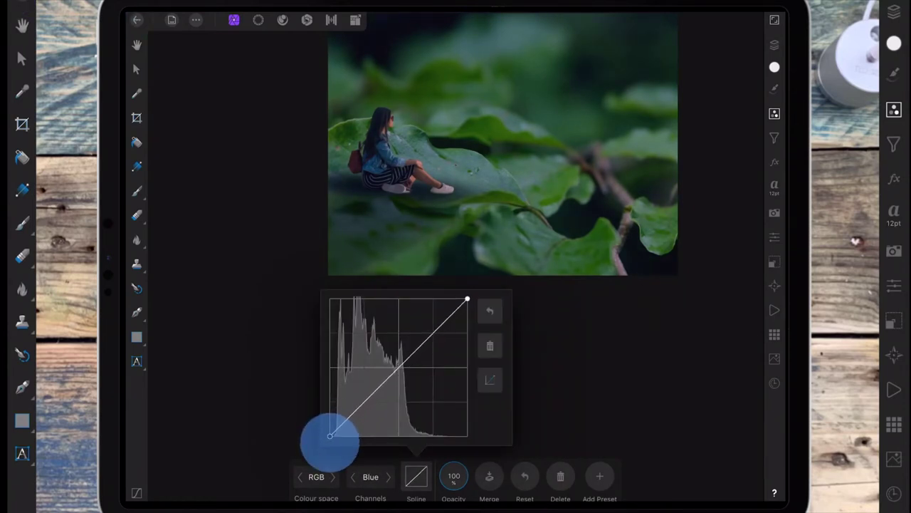
pyautogui.moveTo(329, 435); pyautogui.dragTo(320, 436)
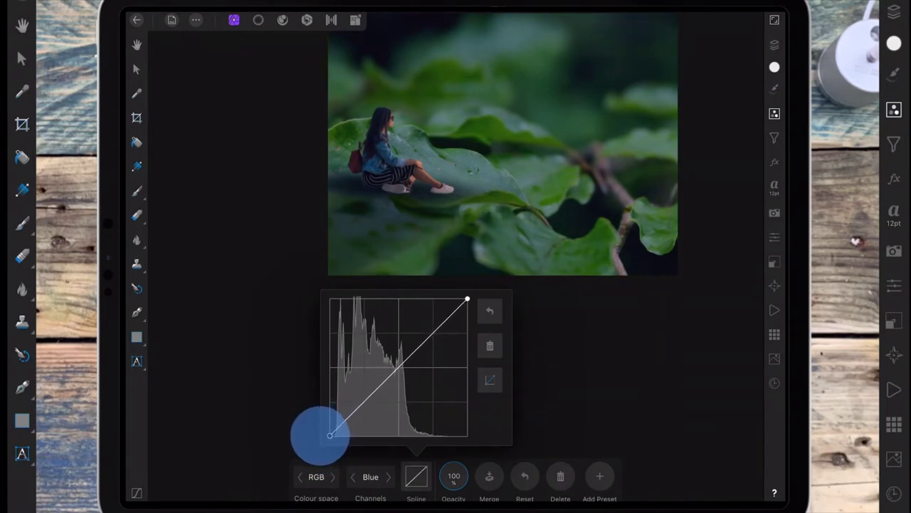
pyautogui.moveTo(467, 299)
pyautogui.mouseDown()
pyautogui.moveTo(467, 311)
pyautogui.moveTo(481, 304)
pyautogui.mouseUp()
# Step: Add an HSL Shift adjustment above Curves with saturation lowered to -14%
pyautogui.scroll(2, 541, 230)
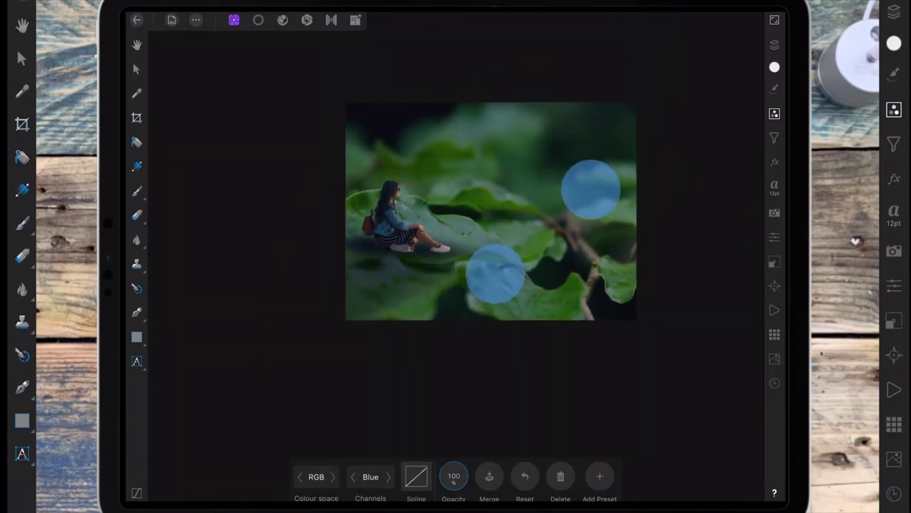
pyautogui.click(775, 114)
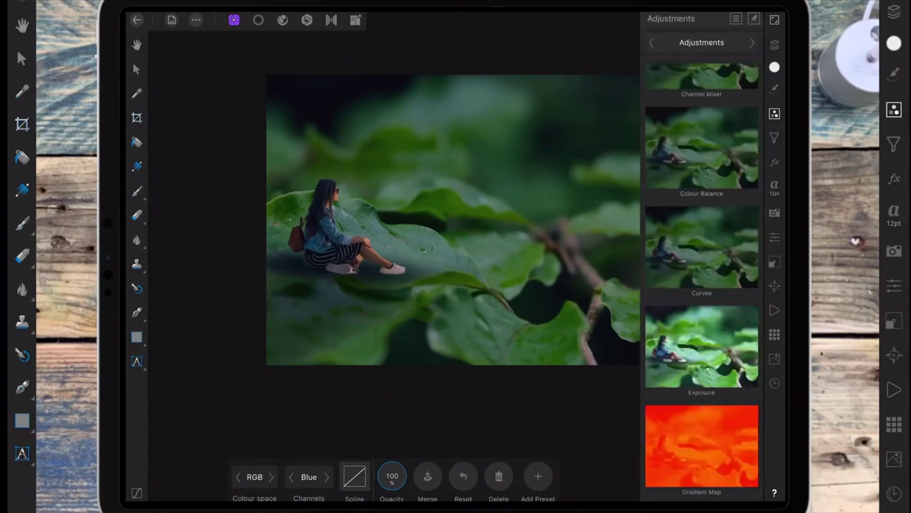
pyautogui.scroll(-5, 701, 285)
pyautogui.click(732, 294)
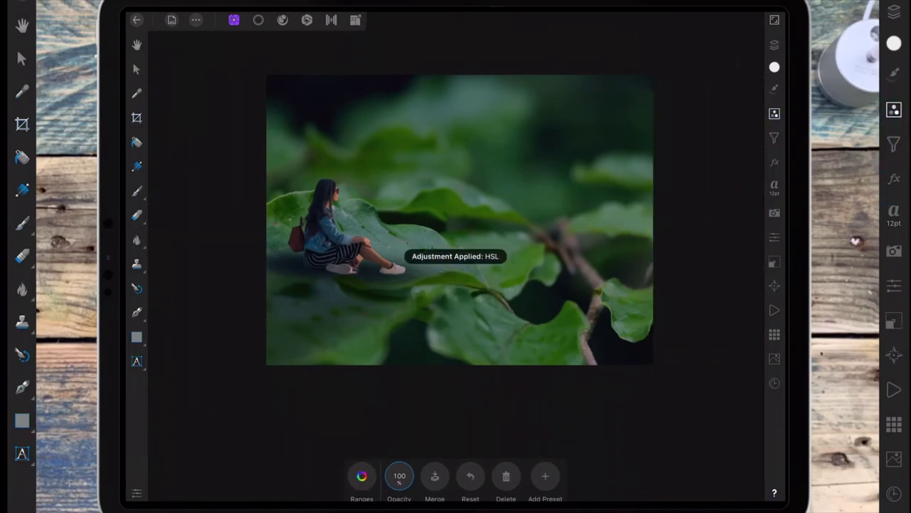
pyautogui.moveTo(427, 393); pyautogui.dragTo(420, 393)
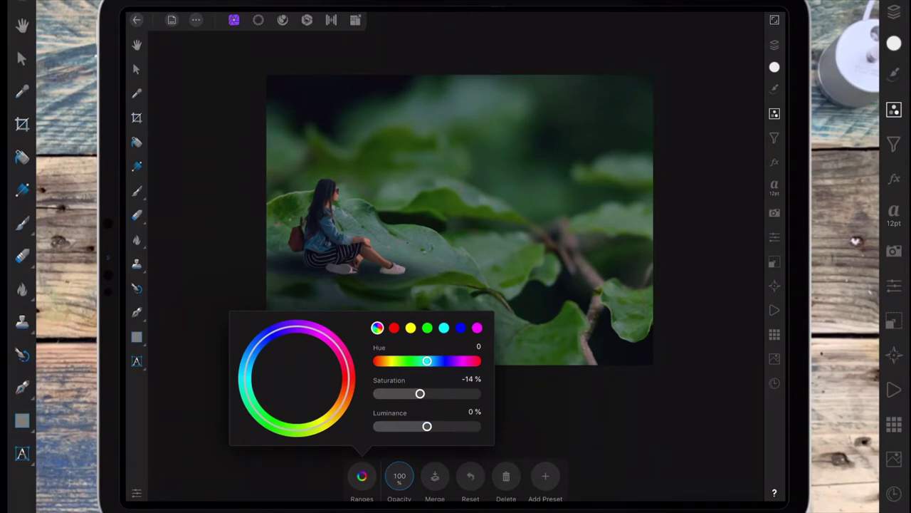
pyautogui.click(362, 476)
pyautogui.click(775, 44)
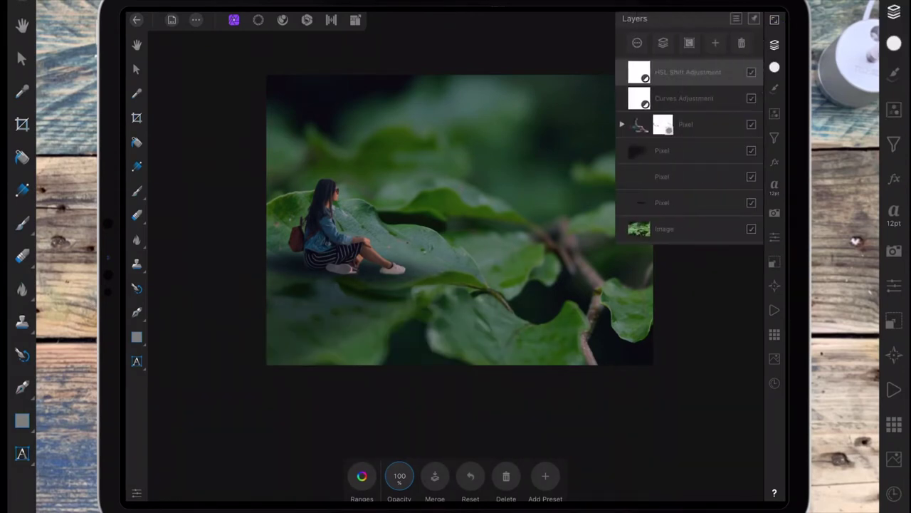
# Step: Add an HSL Shift adjustment and nest it inside the woman's Pixel layer
pyautogui.click(685, 124)
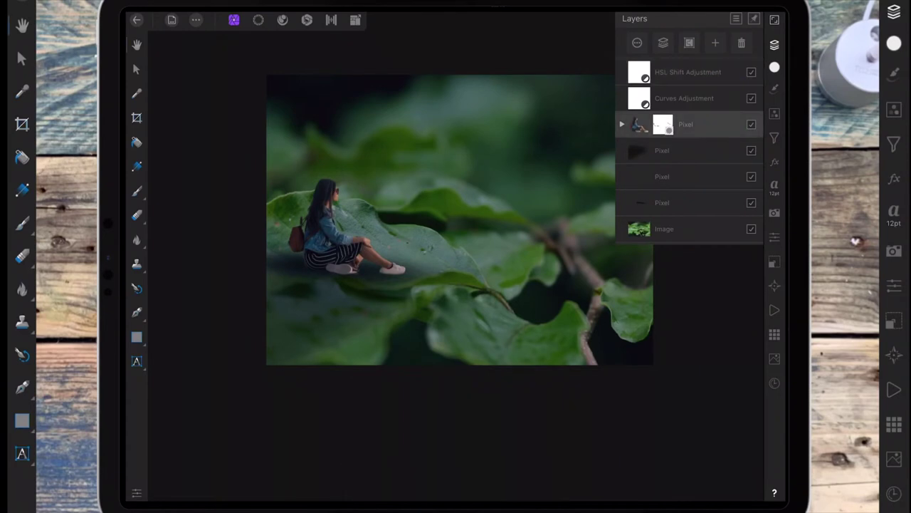
pyautogui.click(775, 114)
pyautogui.click(701, 296)
pyautogui.click(775, 44)
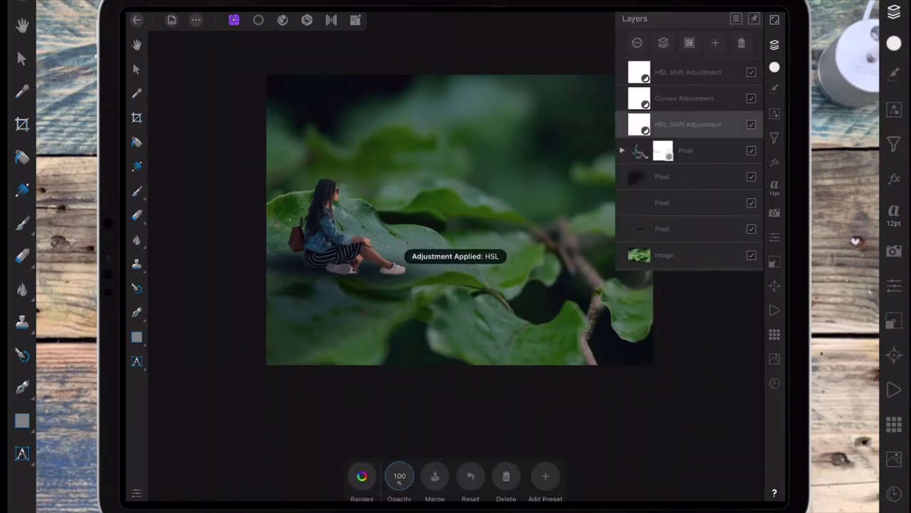
pyautogui.click(715, 127)
pyautogui.moveTo(715, 127); pyautogui.dragTo(722, 147)
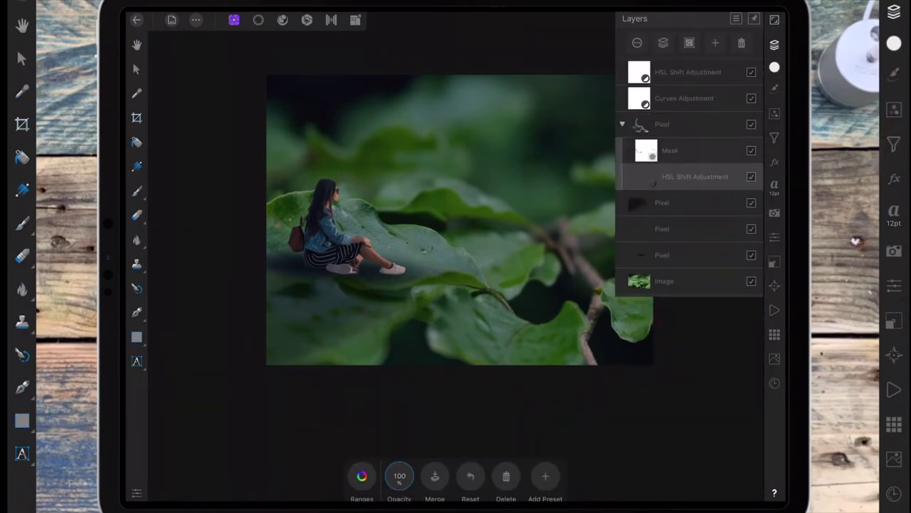
# Step: Try the woman's HSL at about -11% saturation and -8% luminance
pyautogui.click(361, 476)
pyautogui.click(427, 393)
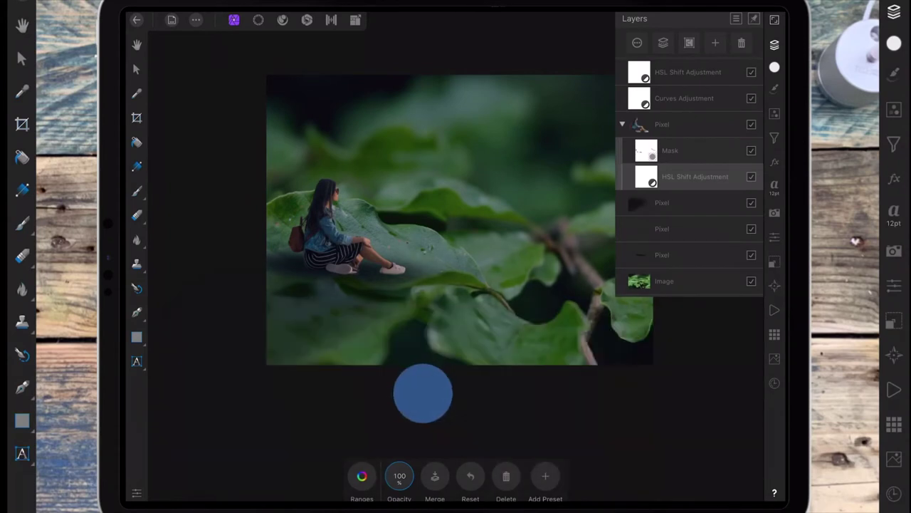
pyautogui.moveTo(426, 393); pyautogui.dragTo(418, 393)
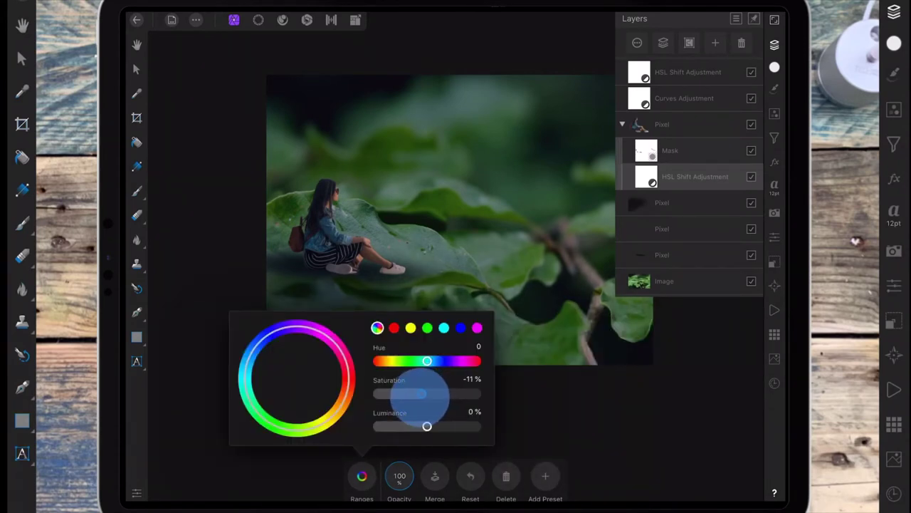
pyautogui.moveTo(427, 426); pyautogui.dragTo(422, 426)
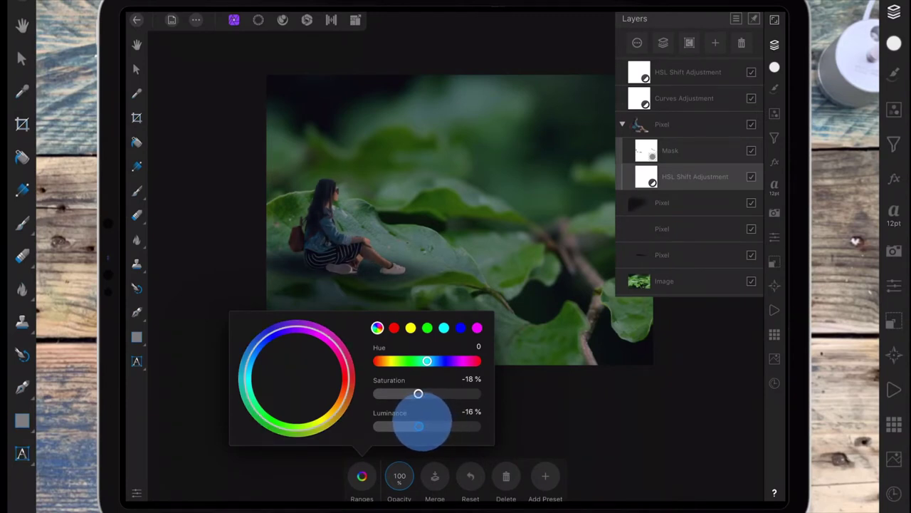
pyautogui.moveTo(421, 426); pyautogui.dragTo(427, 426)
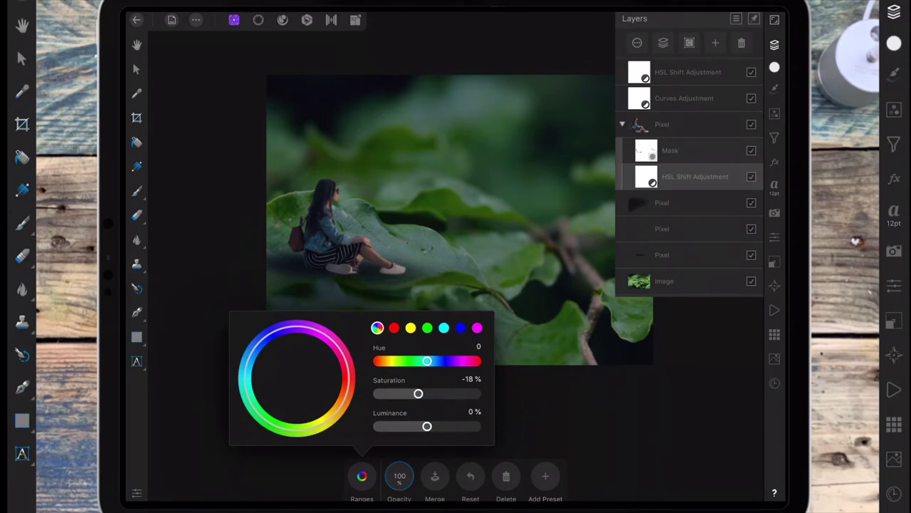
pyautogui.moveTo(418, 393); pyautogui.dragTo(421, 393)
# Step: Test the cyan, green and blue ranges, then set master saturation -23%, luminance -8%
pyautogui.click(444, 328)
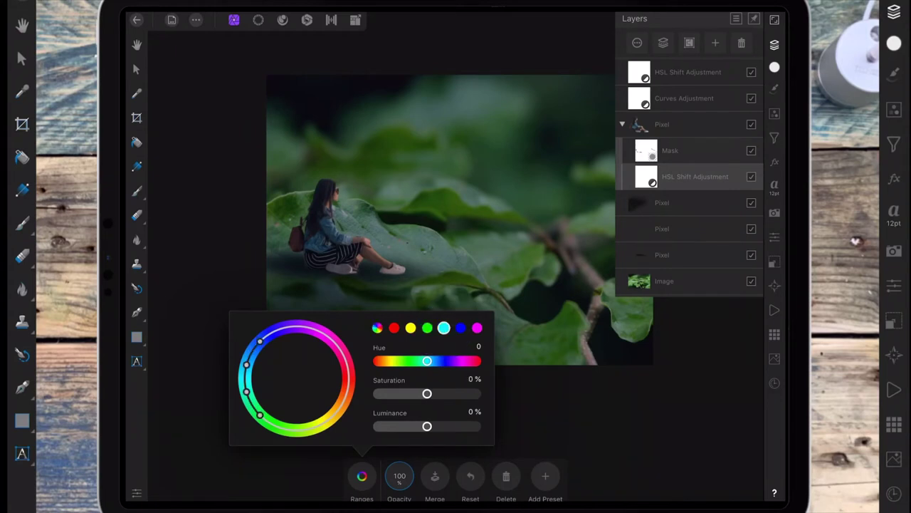
pyautogui.click(427, 327)
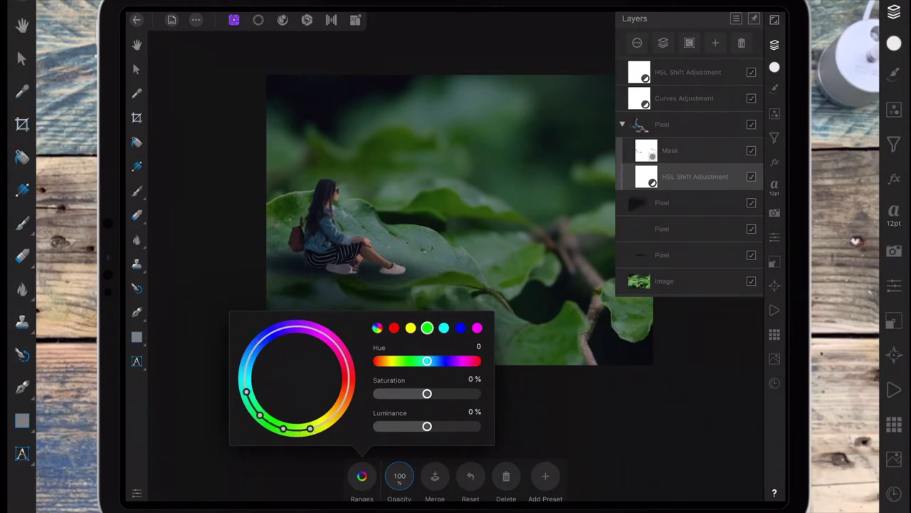
pyautogui.moveTo(427, 393); pyautogui.dragTo(447, 393)
pyautogui.click(443, 327)
pyautogui.click(460, 328)
pyautogui.moveTo(427, 425)
pyautogui.mouseDown()
pyautogui.moveTo(455, 426)
pyautogui.moveTo(377, 425)
pyautogui.moveTo(503, 420)
pyautogui.mouseUp()
pyautogui.click(427, 327)
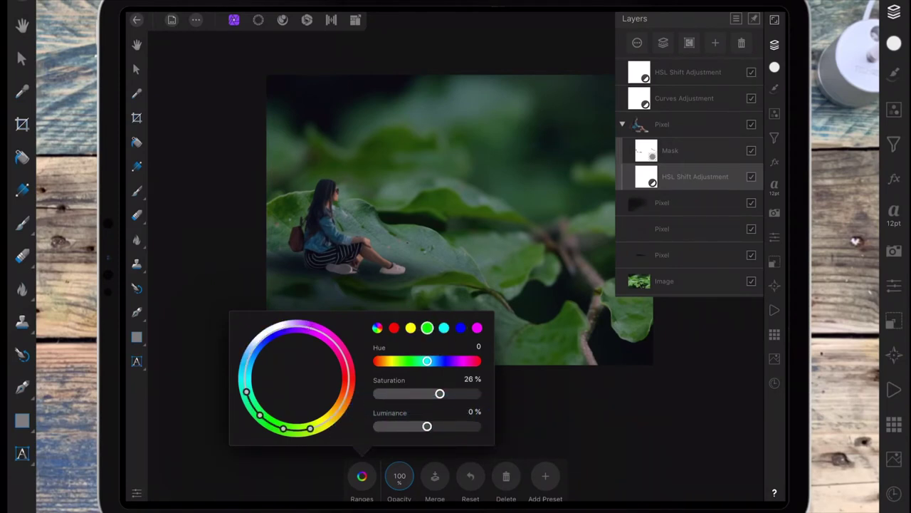
pyautogui.click(378, 327)
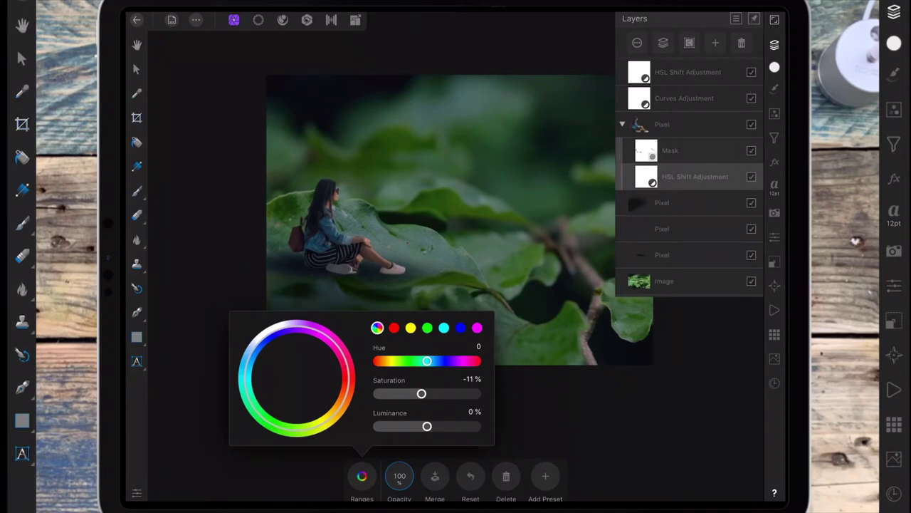
pyautogui.moveTo(422, 393); pyautogui.dragTo(416, 393)
pyautogui.moveTo(427, 426); pyautogui.dragTo(417, 426)
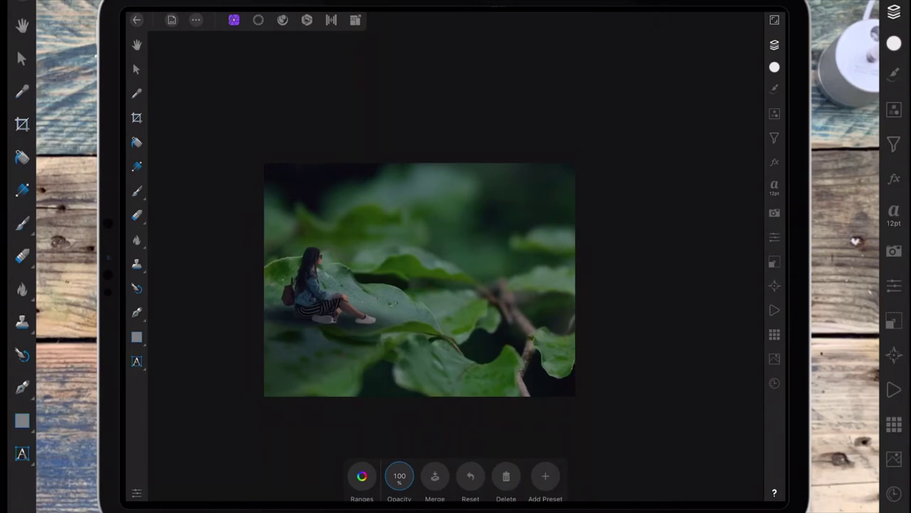
# Step: Toggle the shadow Pixel layers' visibility to compare their effect under the woman
pyautogui.click(775, 44)
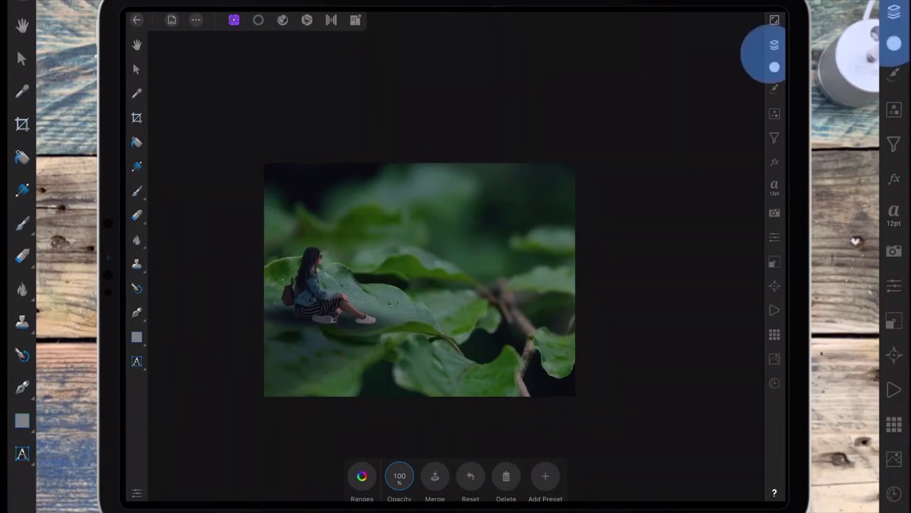
pyautogui.click(751, 254)
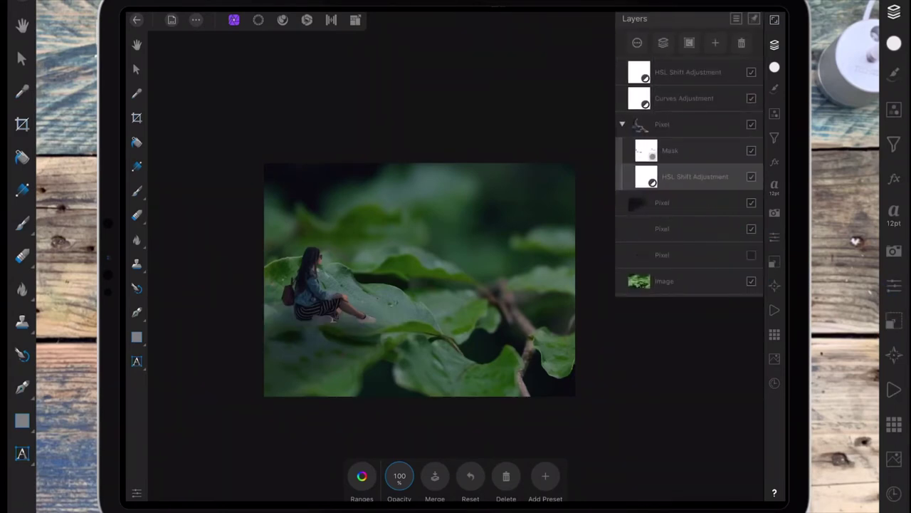
pyautogui.click(751, 229)
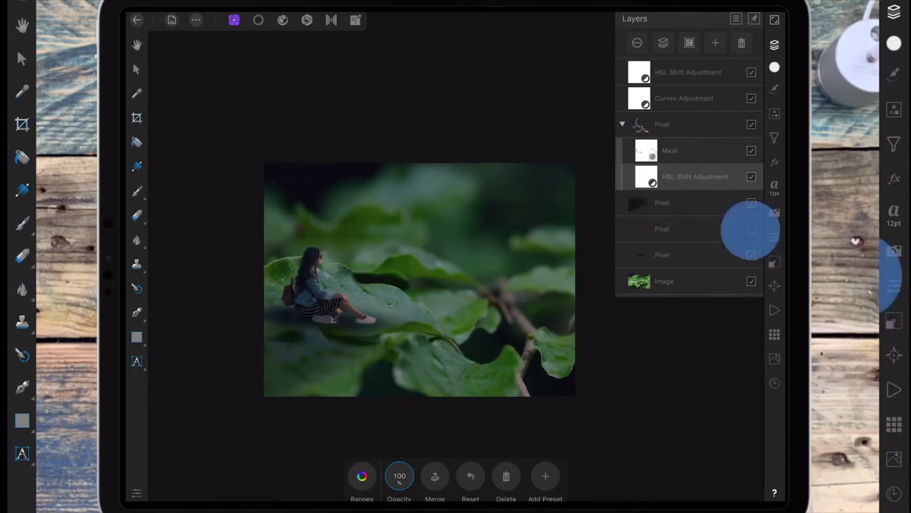
pyautogui.click(751, 255)
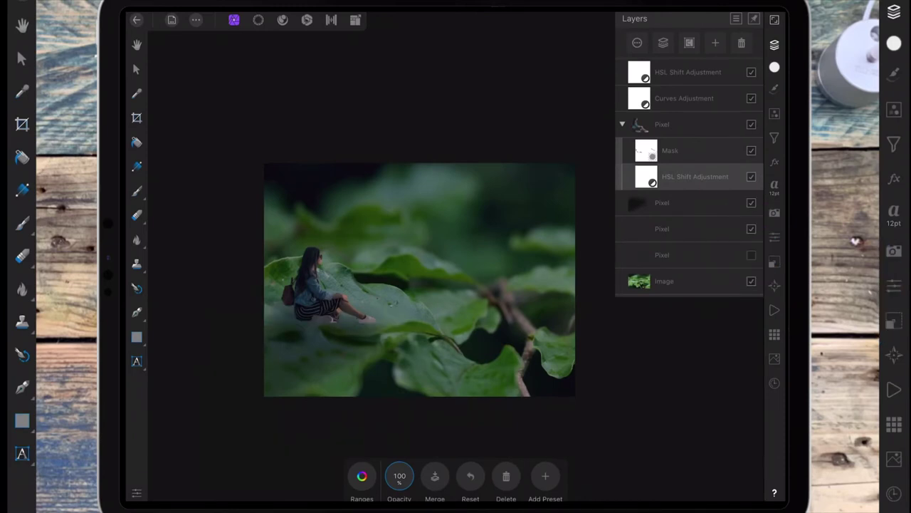
pyautogui.click(752, 254)
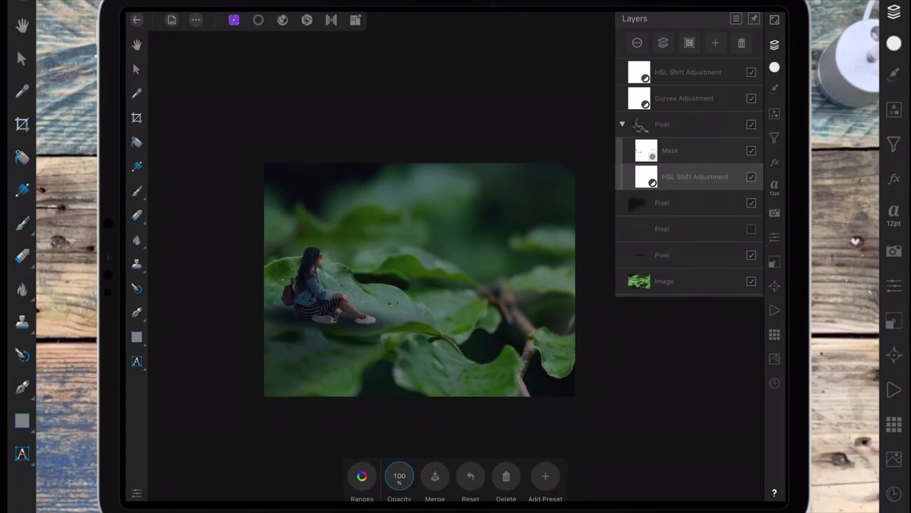
# Step: Raise the faint shadow to 49% opacity and lighten the lowest contact shadow
pyautogui.click(684, 229)
pyautogui.click(683, 229)
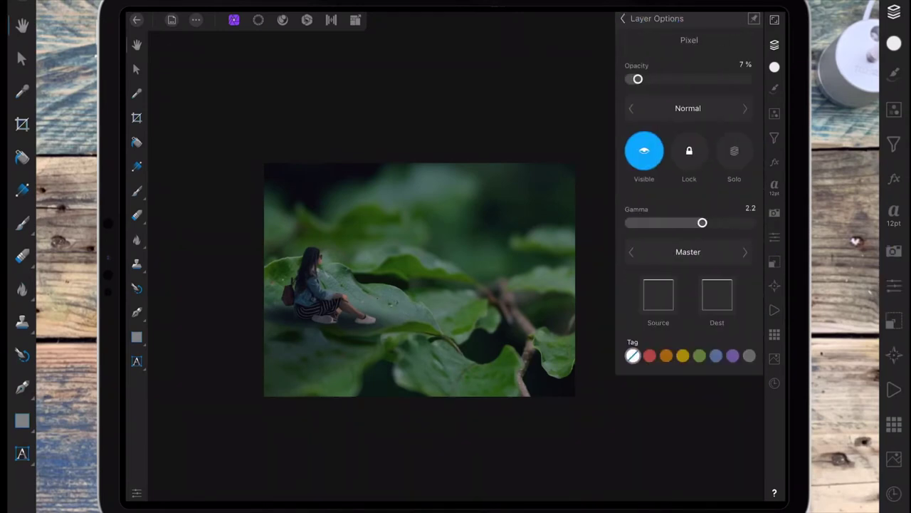
pyautogui.moveTo(639, 79); pyautogui.dragTo(651, 79)
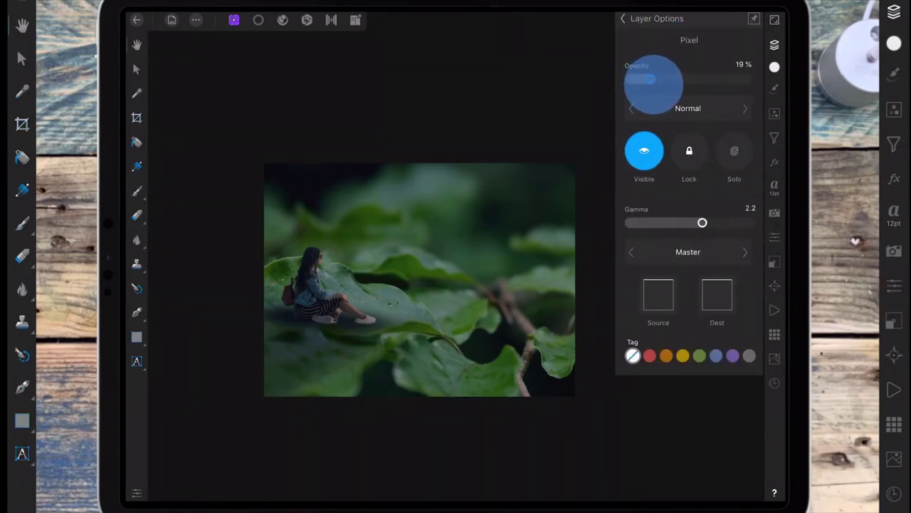
pyautogui.click(677, 17)
pyautogui.click(684, 254)
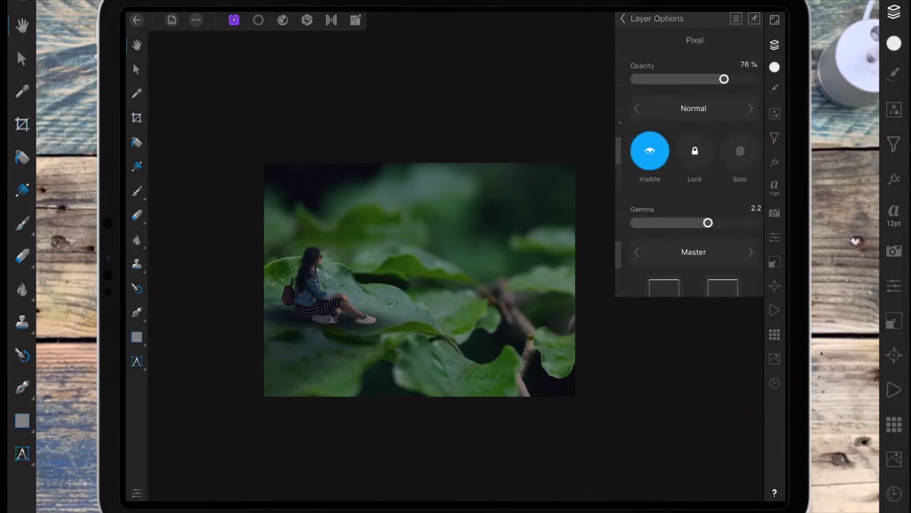
pyautogui.moveTo(717, 79); pyautogui.dragTo(687, 79)
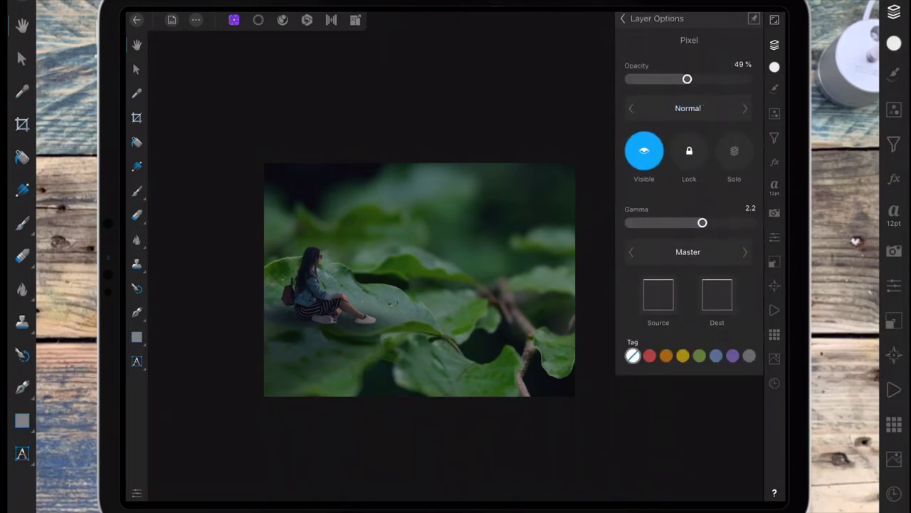
pyautogui.click(137, 69)
pyautogui.moveTo(471, 327); pyautogui.dragTo(539, 339)
pyautogui.moveTo(470, 327); pyautogui.dragTo(411, 326)
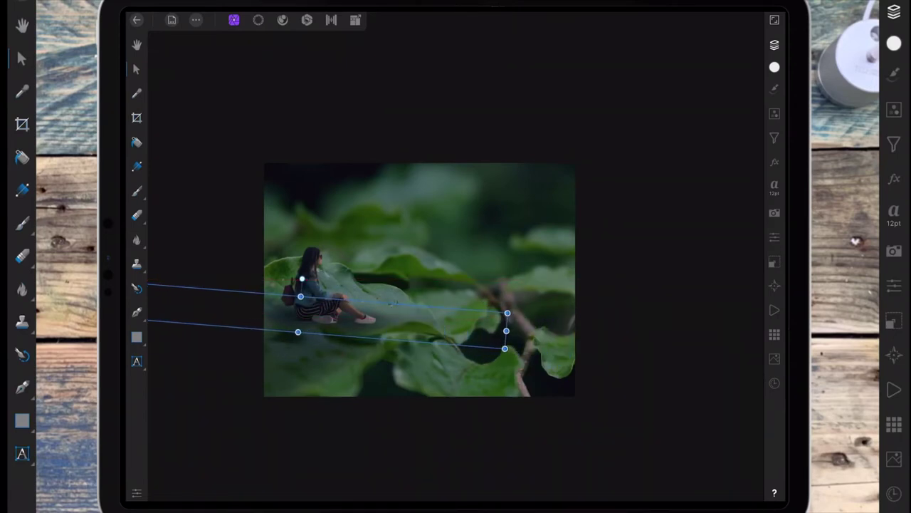
# Step: Clear the selection and rasterise the woman's Pixel layer
pyautogui.hotkey('ctrl', 'd')
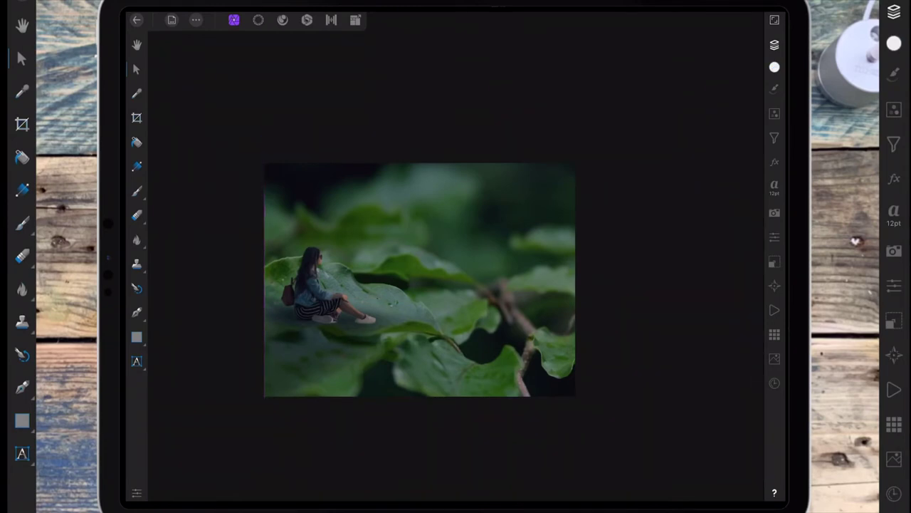
pyautogui.scroll(3, 616, 310)
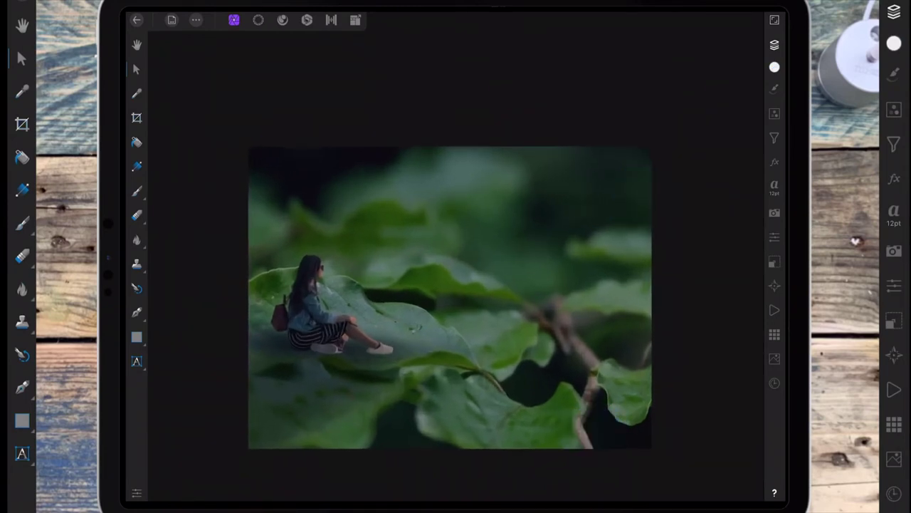
pyautogui.click(775, 44)
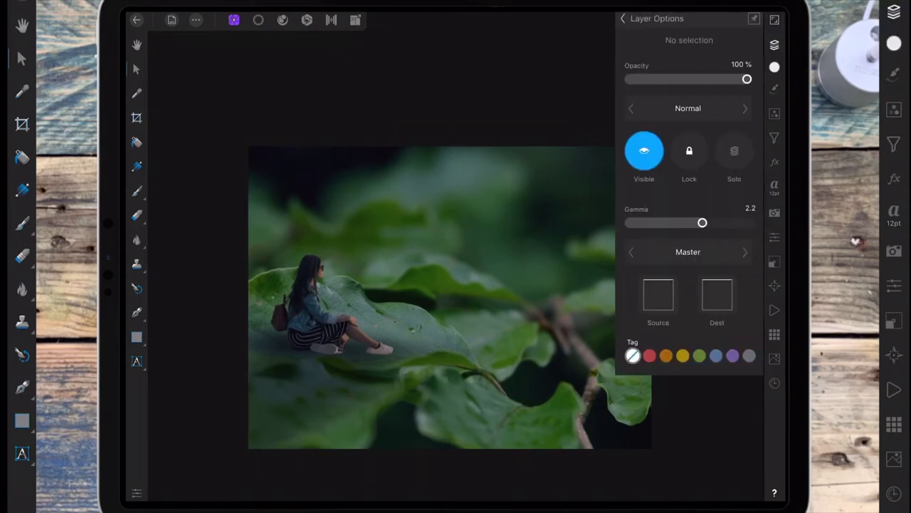
pyautogui.click(623, 18)
pyautogui.click(663, 124)
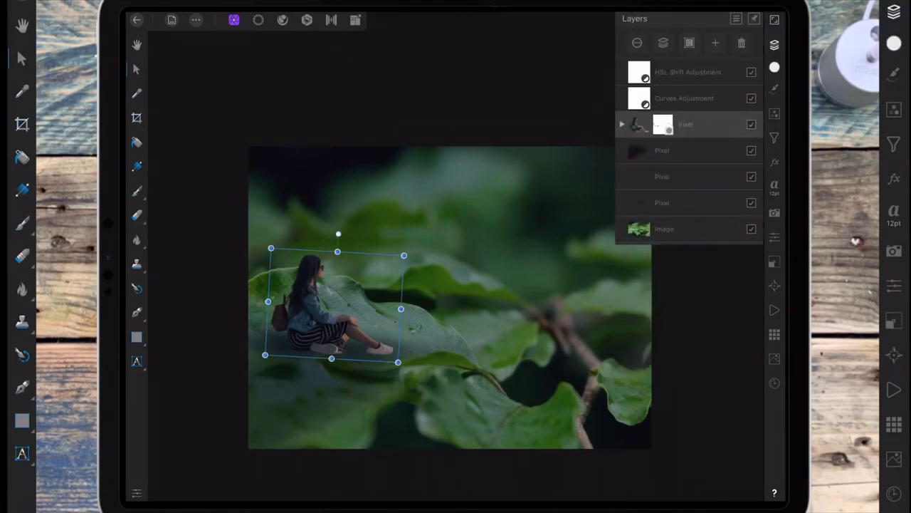
pyautogui.click(637, 43)
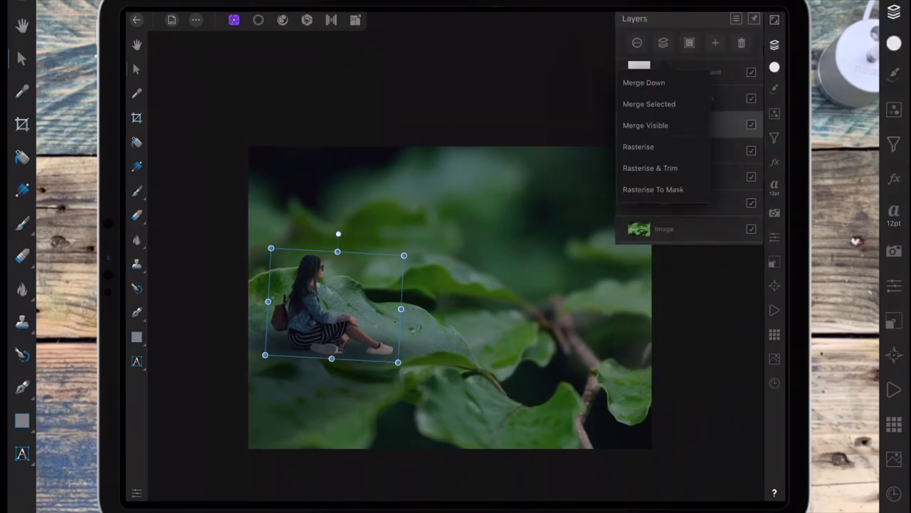
pyautogui.click(659, 145)
pyautogui.click(775, 44)
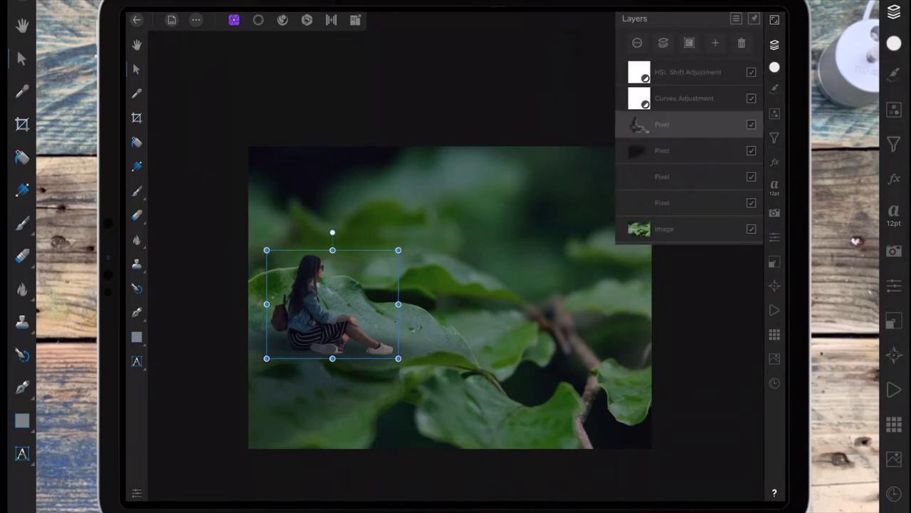
pyautogui.click(715, 42)
# Step: Add a Fill layer clipped inside the woman's layer, using a green sampled from the photo
pyautogui.click(685, 102)
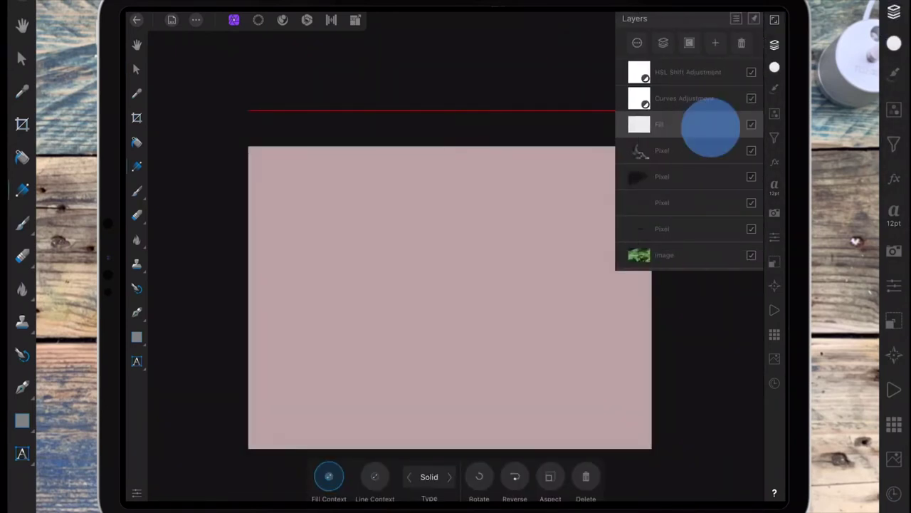
pyautogui.moveTo(708, 124); pyautogui.dragTo(712, 148)
pyautogui.click(774, 67)
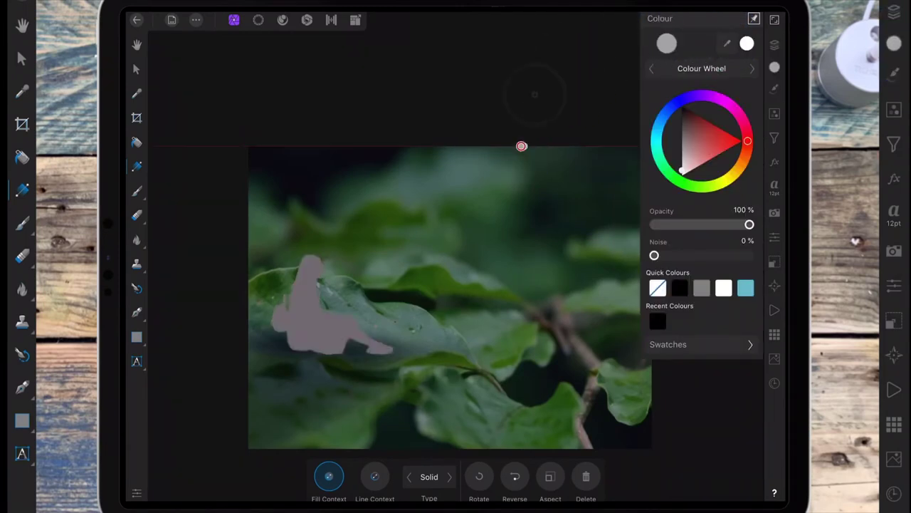
pyautogui.moveTo(727, 44); pyautogui.dragTo(509, 279)
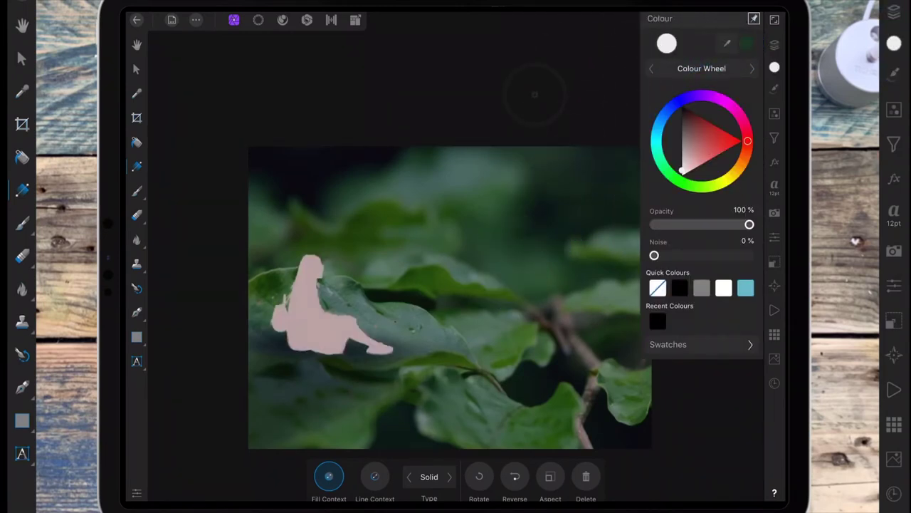
pyautogui.click(747, 43)
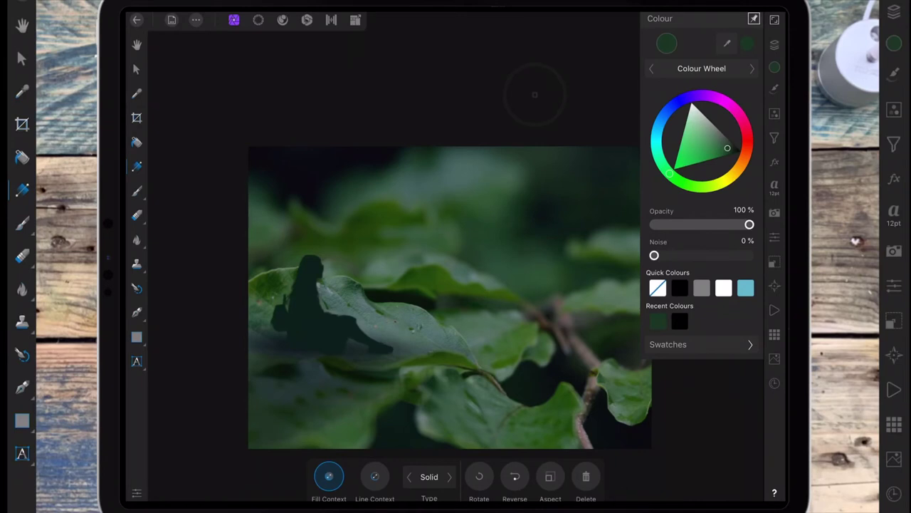
# Step: Set the green fill to Overlay blending at 6% opacity
pyautogui.click(775, 44)
pyautogui.click(747, 148)
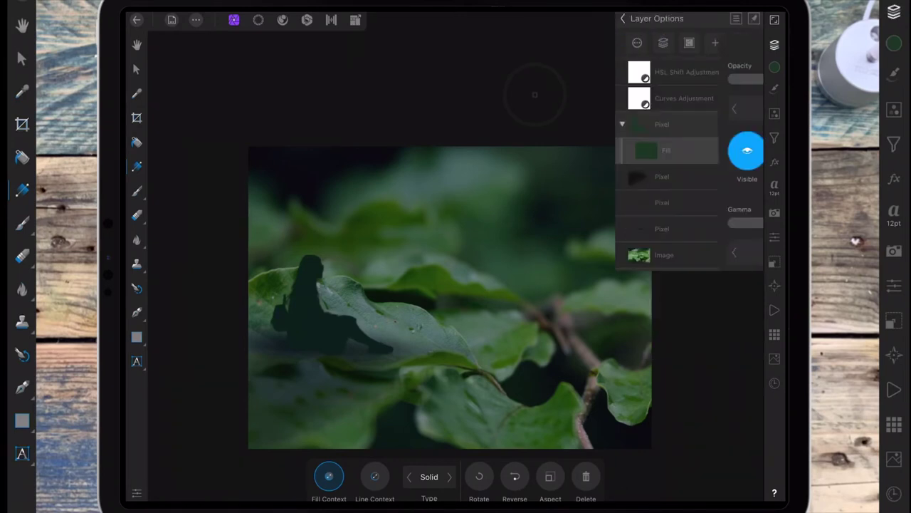
pyautogui.click(688, 109)
pyautogui.moveTo(581, 397); pyautogui.dragTo(600, 245)
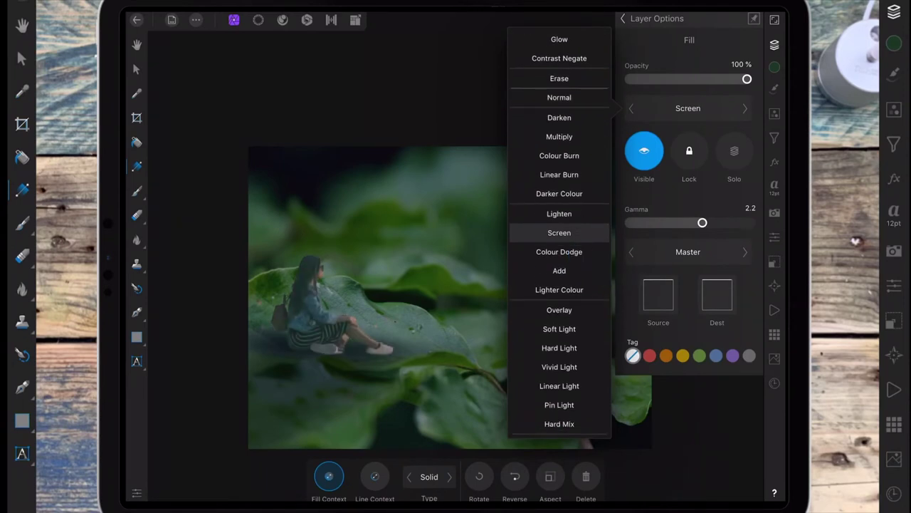
pyautogui.moveTo(584, 328); pyautogui.dragTo(584, 271)
pyautogui.click(534, 95)
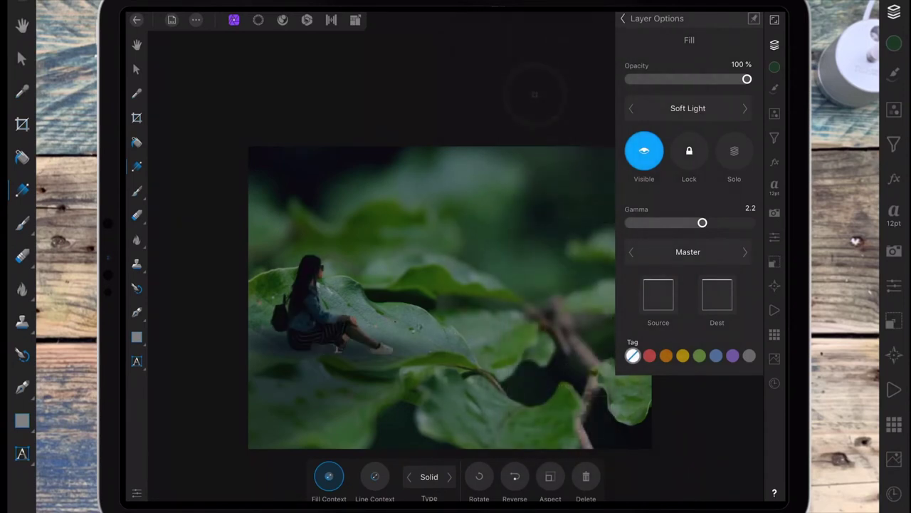
pyautogui.moveTo(747, 80)
pyautogui.mouseDown()
pyautogui.moveTo(698, 77)
pyautogui.moveTo(549, 107)
pyautogui.mouseUp()
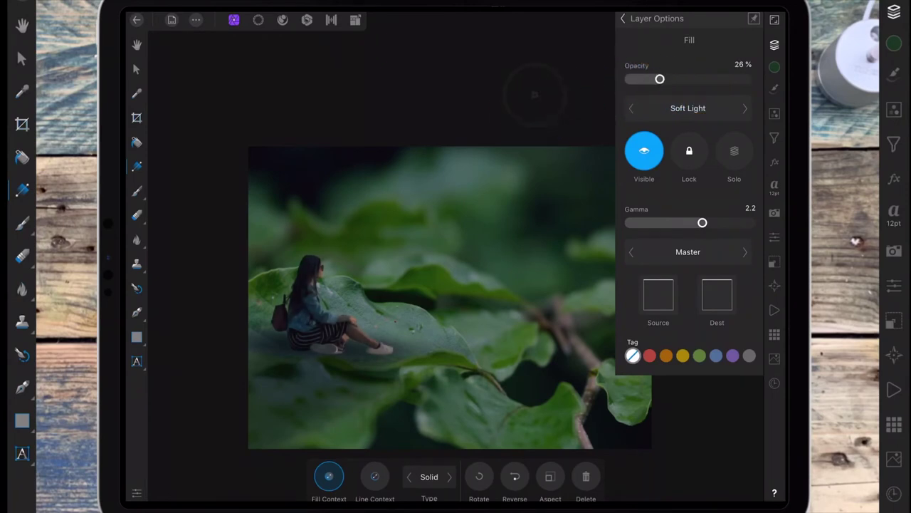
pyautogui.click(688, 108)
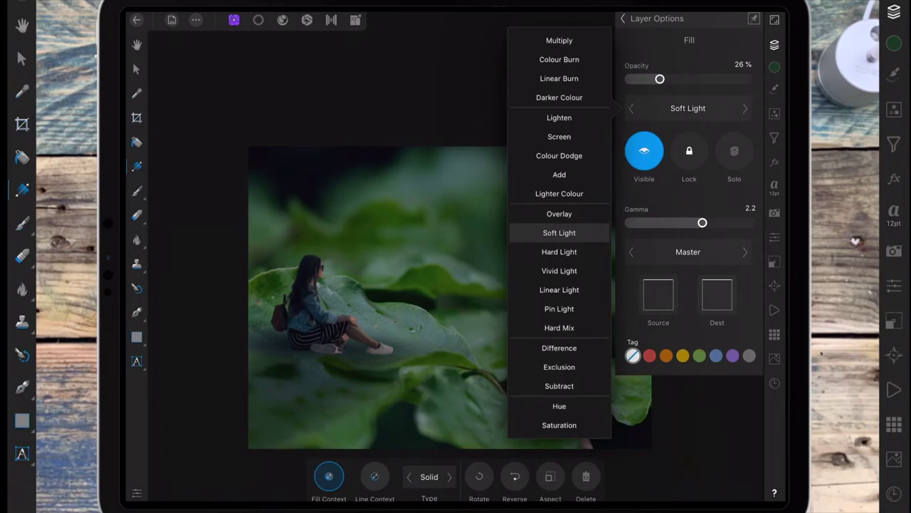
pyautogui.click(559, 214)
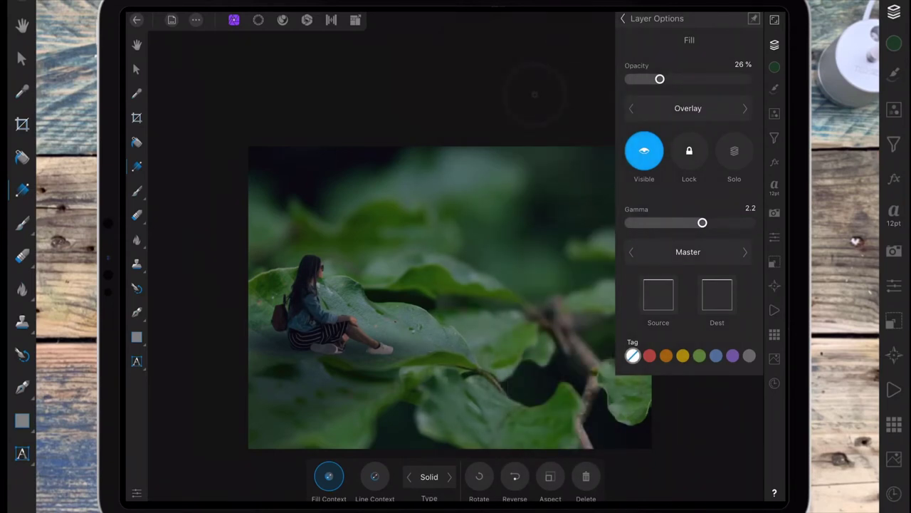
pyautogui.moveTo(585, 102)
pyautogui.mouseDown()
pyautogui.moveTo(570, 106)
pyautogui.moveTo(584, 105)
pyautogui.mouseUp()
pyautogui.moveTo(633, 84); pyautogui.dragTo(610, 91)
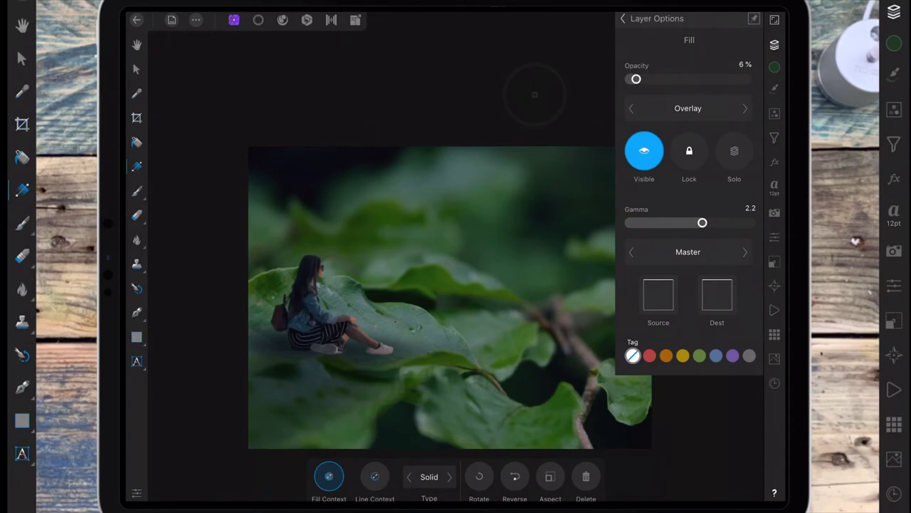
# Step: Select the Pixel layer below the woman in the layers list
pyautogui.click(623, 18)
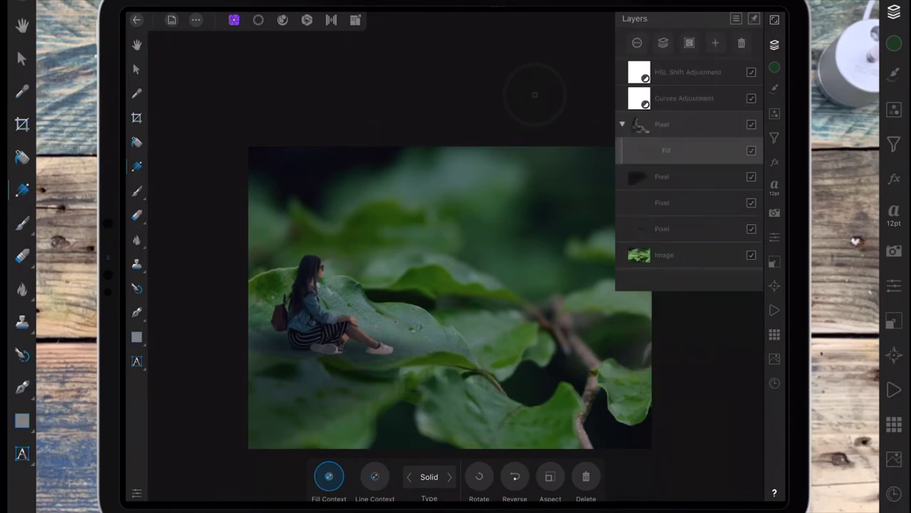
pyautogui.click(684, 228)
pyautogui.click(684, 176)
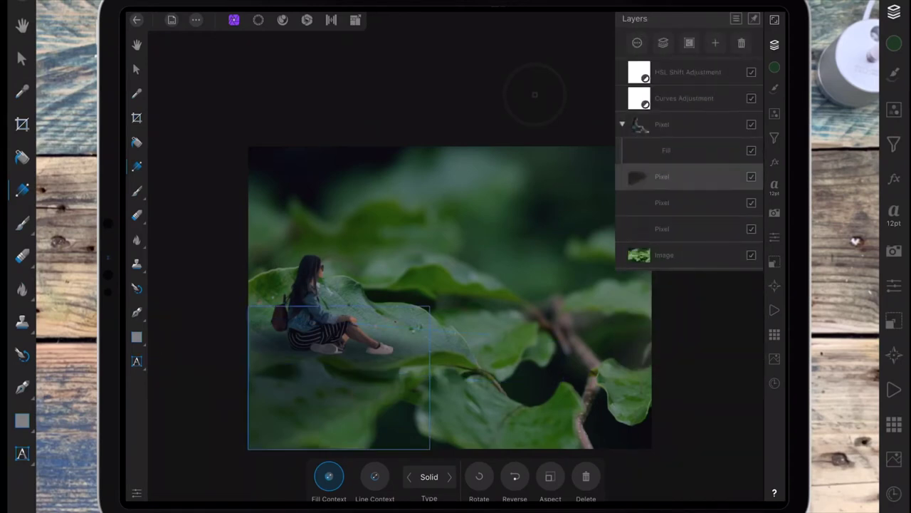
pyautogui.click(715, 43)
pyautogui.click(535, 94)
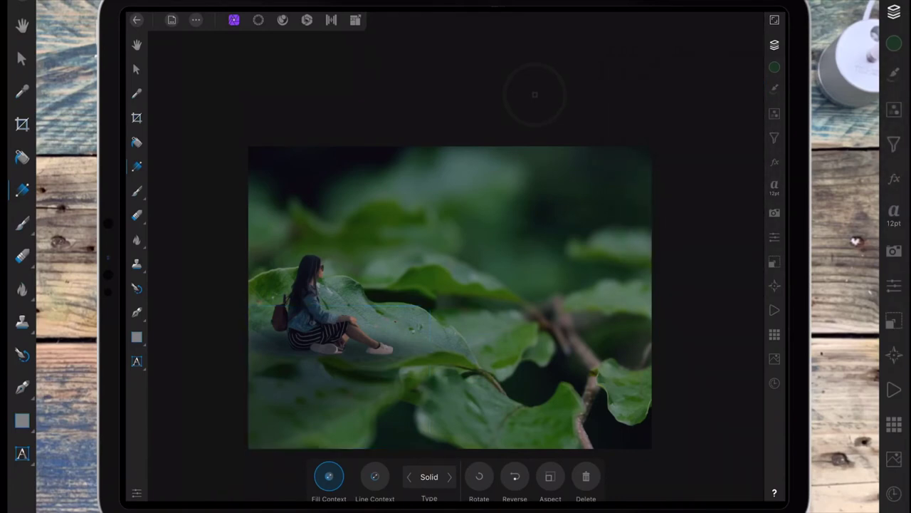
# Step: Paint a dark shadow stroke beside the woman's feet with the Paint Brush
pyautogui.click(137, 191)
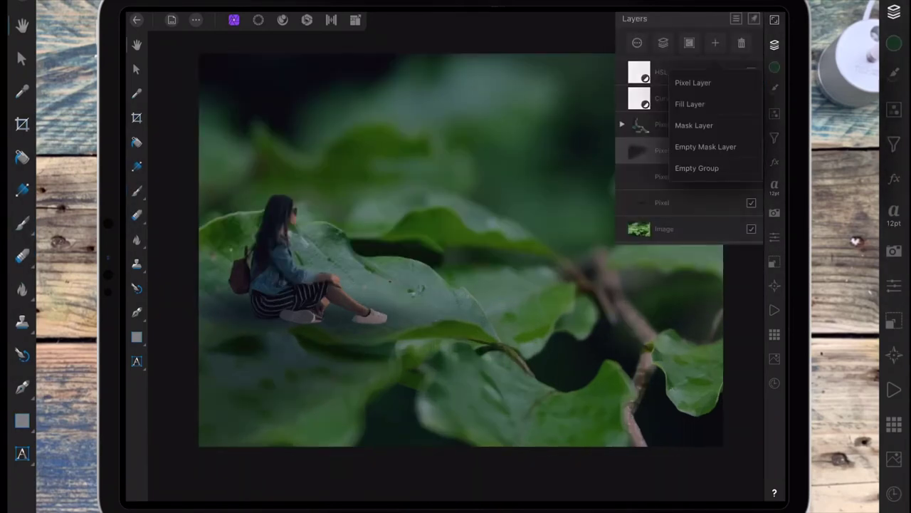
pyautogui.click(136, 190)
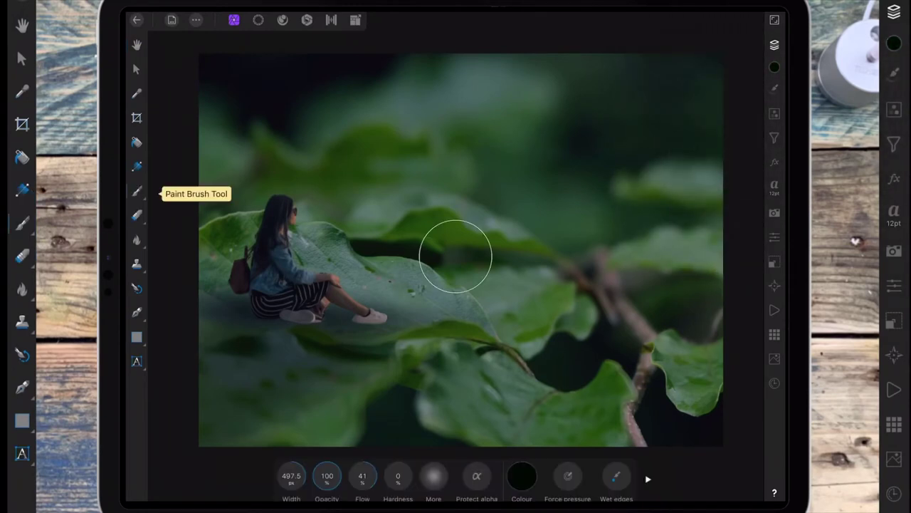
pyautogui.moveTo(346, 324)
pyautogui.mouseDown()
pyautogui.moveTo(402, 317)
pyautogui.moveTo(392, 313)
pyautogui.moveTo(626, 325)
pyautogui.mouseUp()
# Step: Squash the shadow into a thin 2.063 in wide strip tucked under her feet
pyautogui.click(136, 69)
pyautogui.moveTo(466, 390); pyautogui.dragTo(465, 313)
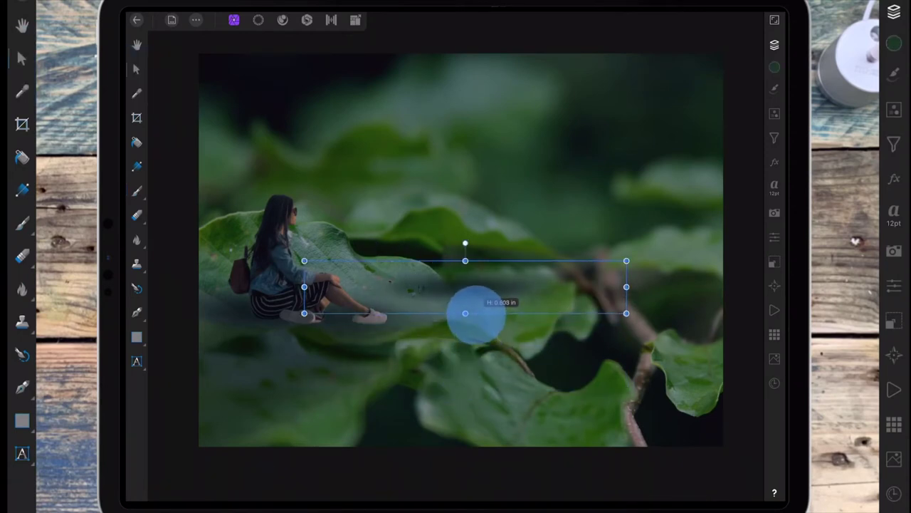
pyautogui.moveTo(627, 287)
pyautogui.mouseDown()
pyautogui.moveTo(525, 279)
pyautogui.moveTo(485, 285)
pyautogui.mouseUp()
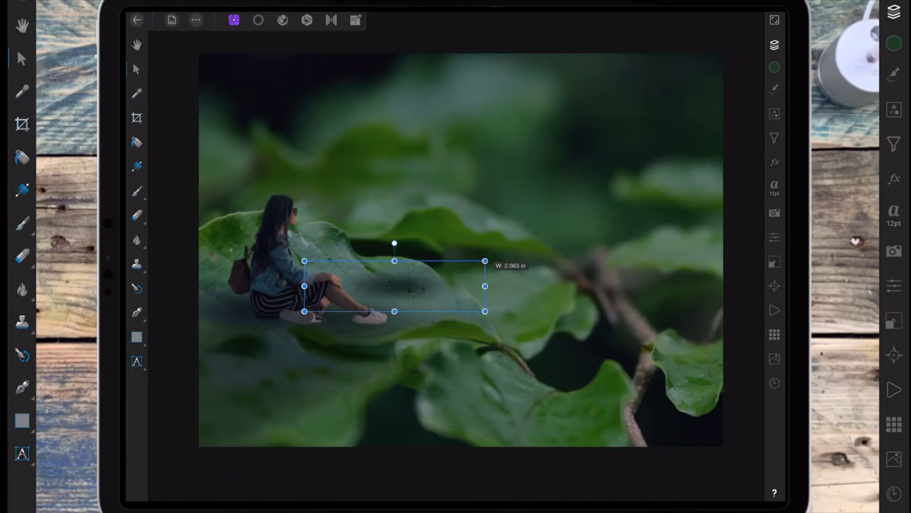
pyautogui.moveTo(394, 311)
pyautogui.mouseDown()
pyautogui.moveTo(397, 294)
pyautogui.moveTo(419, 327)
pyautogui.moveTo(446, 324)
pyautogui.moveTo(364, 328)
pyautogui.moveTo(396, 329)
pyautogui.mouseUp()
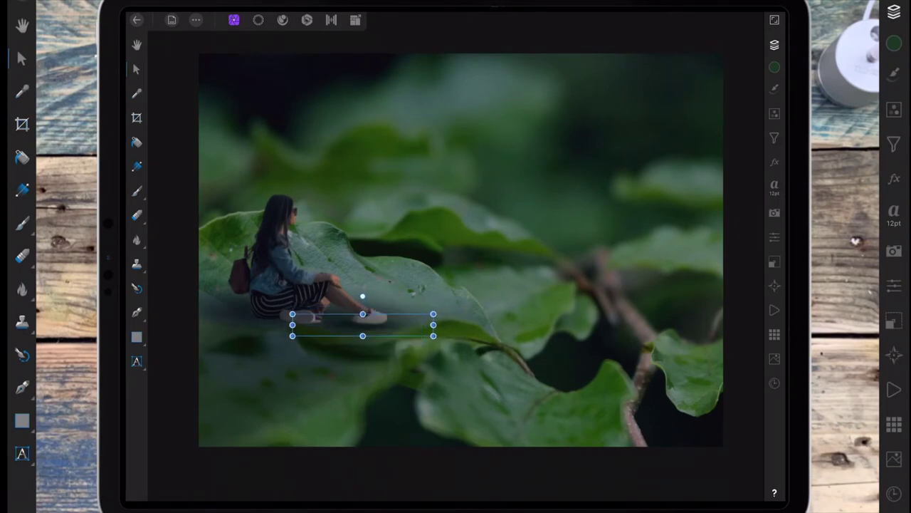
pyautogui.click(386, 332)
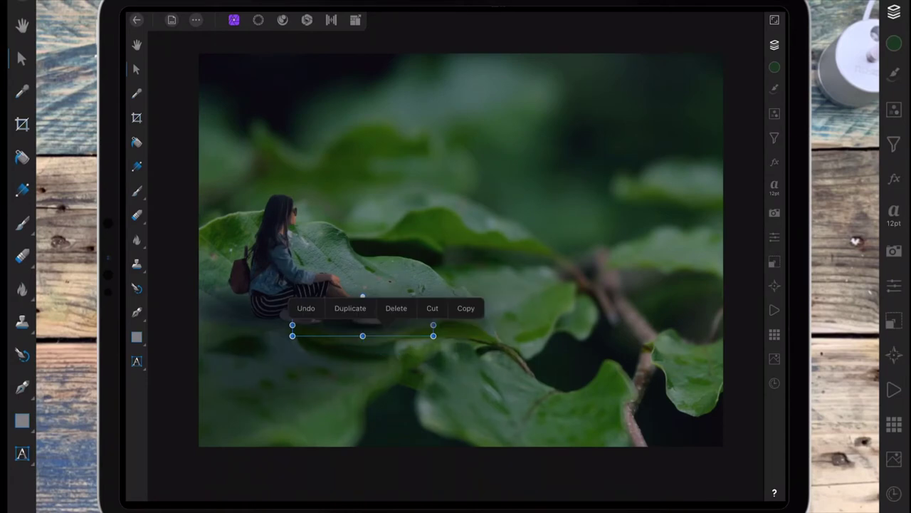
# Step: Slide the contact shadow further left under the woman and deselect
pyautogui.moveTo(389, 330); pyautogui.dragTo(321, 327)
pyautogui.click(317, 356)
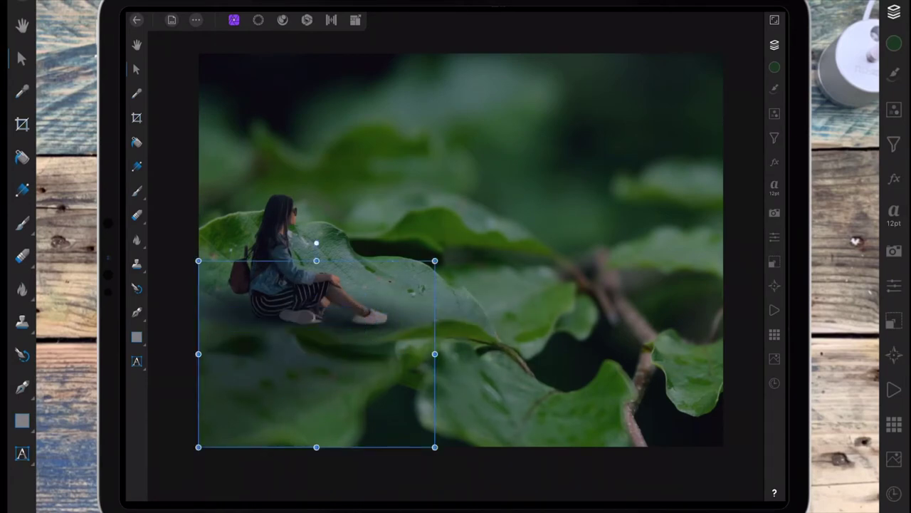
pyautogui.click(325, 478)
pyautogui.scroll(-5, 516, 406)
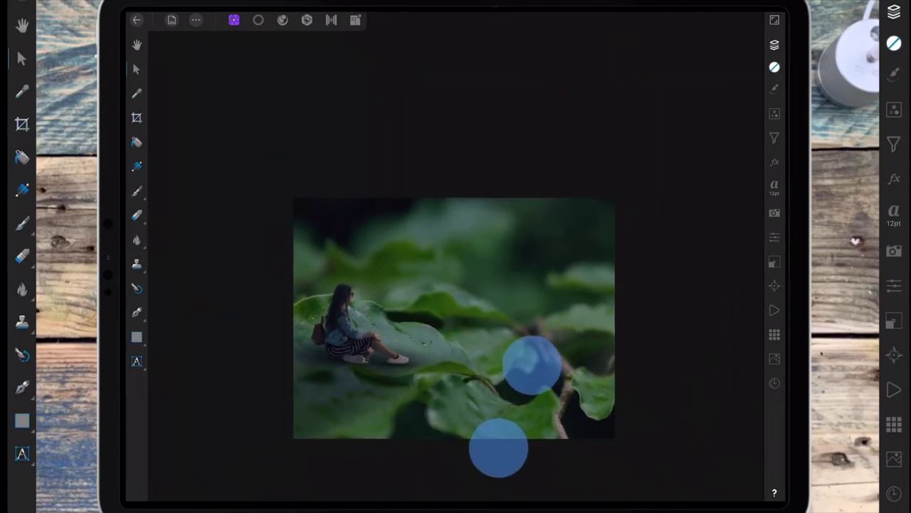
pyautogui.hscroll(3, 516, 406)
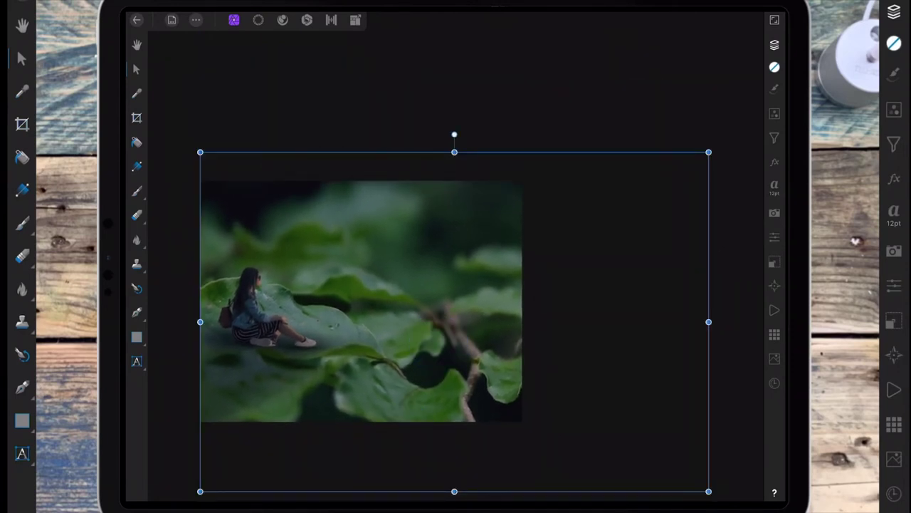
pyautogui.scroll(5, 480, 352)
# Step: Stretch the new shadow to 1.778 in wide and nudge it left and up
pyautogui.click(774, 44)
pyautogui.click(684, 150)
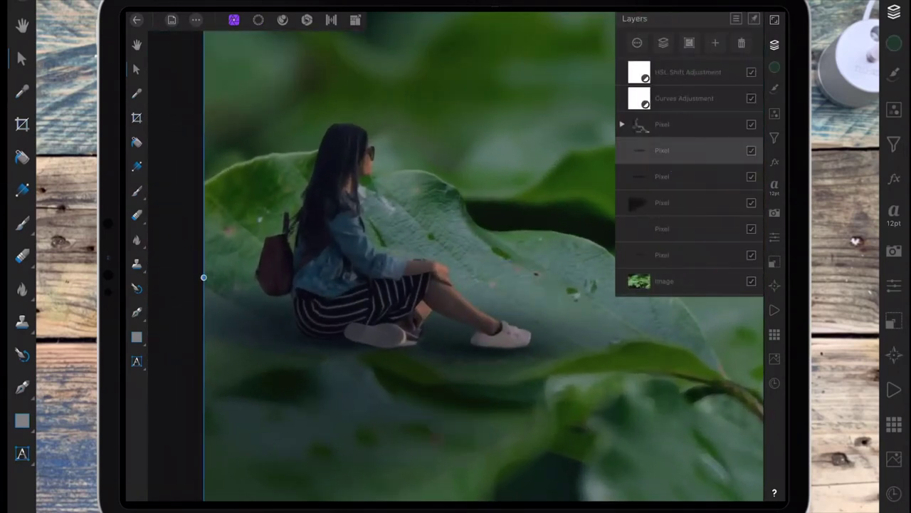
pyautogui.moveTo(238, 340); pyautogui.dragTo(212, 341)
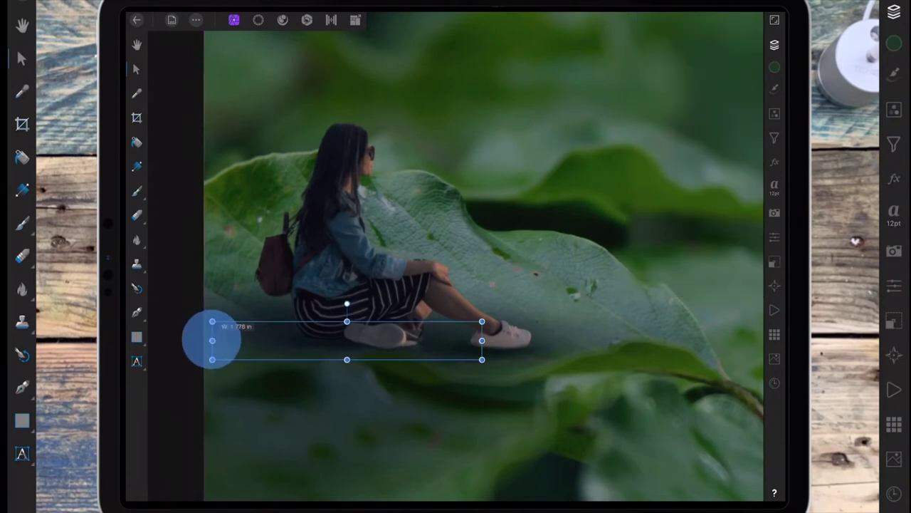
pyautogui.moveTo(401, 348); pyautogui.dragTo(387, 344)
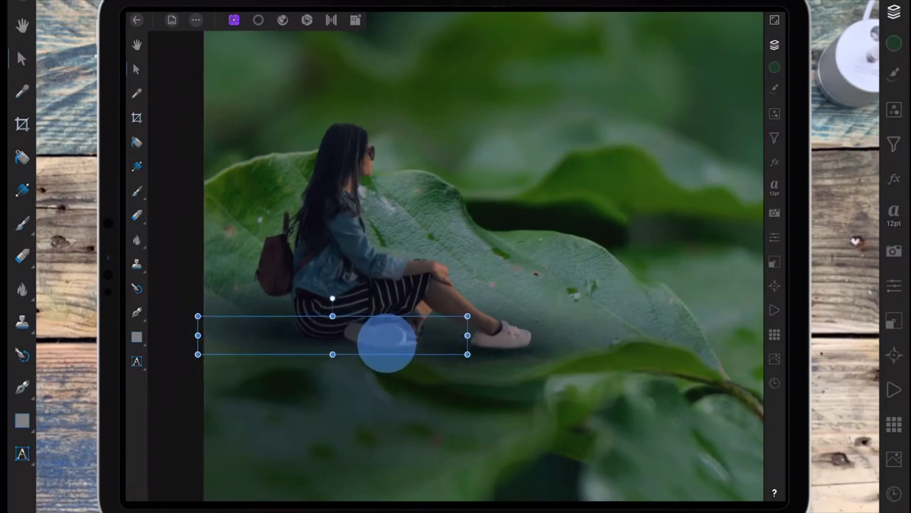
pyautogui.click(359, 466)
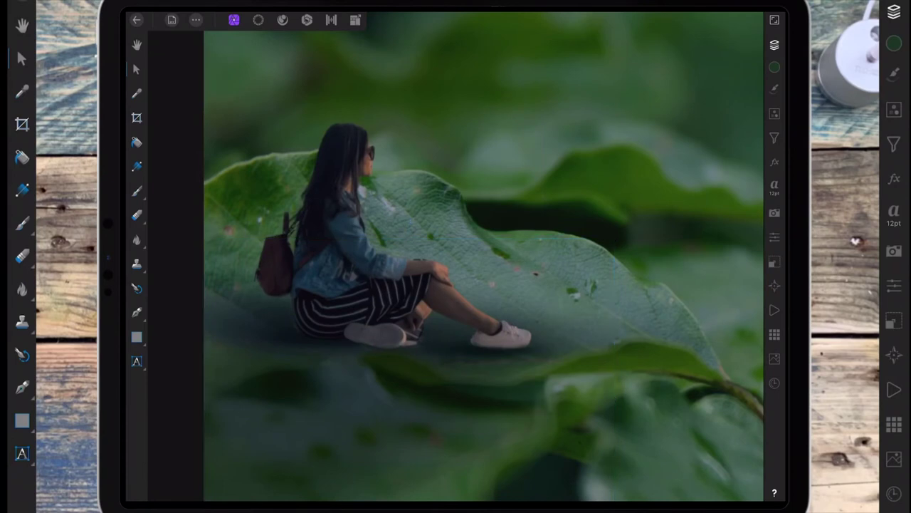
pyautogui.scroll(-5, 499, 299)
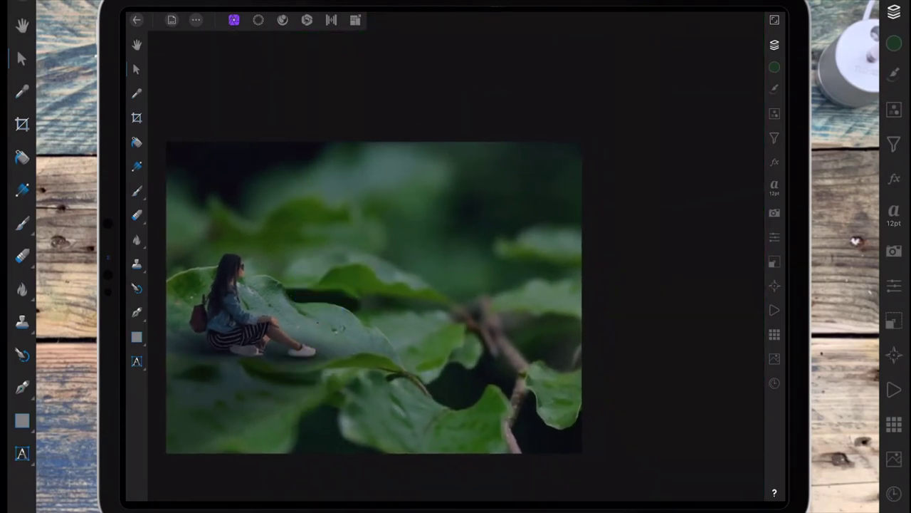
# Step: Lower the girl's contact-shadow layer to 75% opacity
pyautogui.click(775, 44)
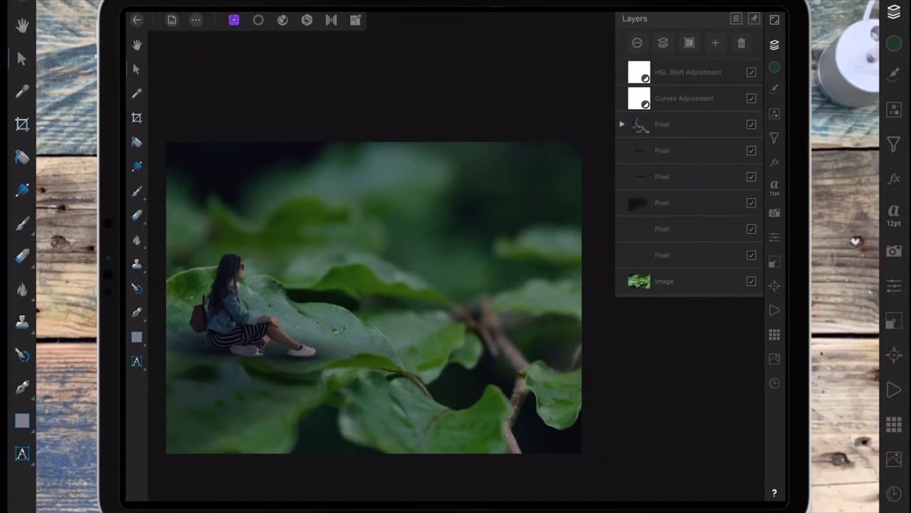
pyautogui.click(684, 176)
pyautogui.click(683, 176)
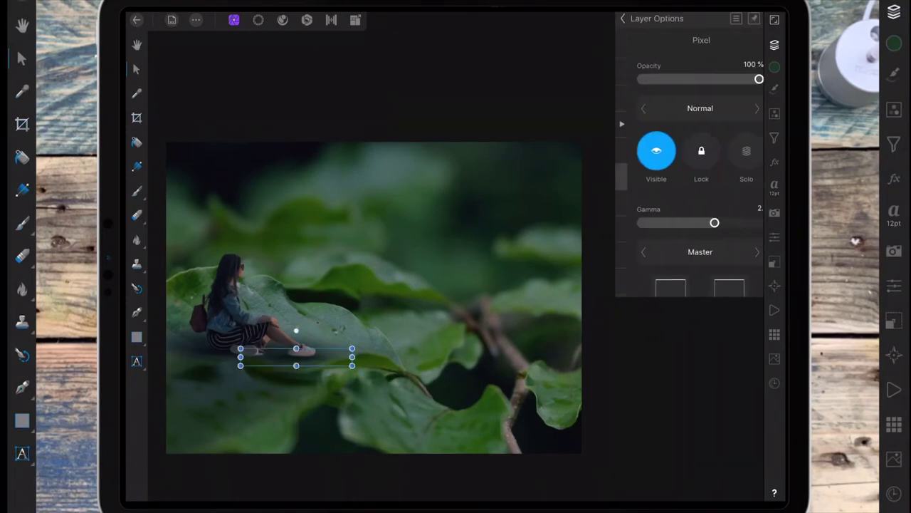
pyautogui.moveTo(752, 80); pyautogui.dragTo(717, 79)
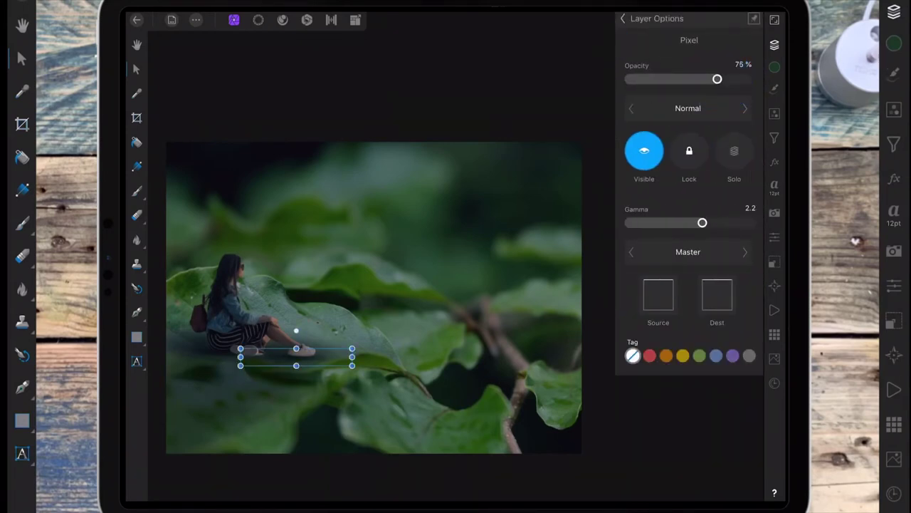
pyautogui.click(623, 18)
pyautogui.click(775, 44)
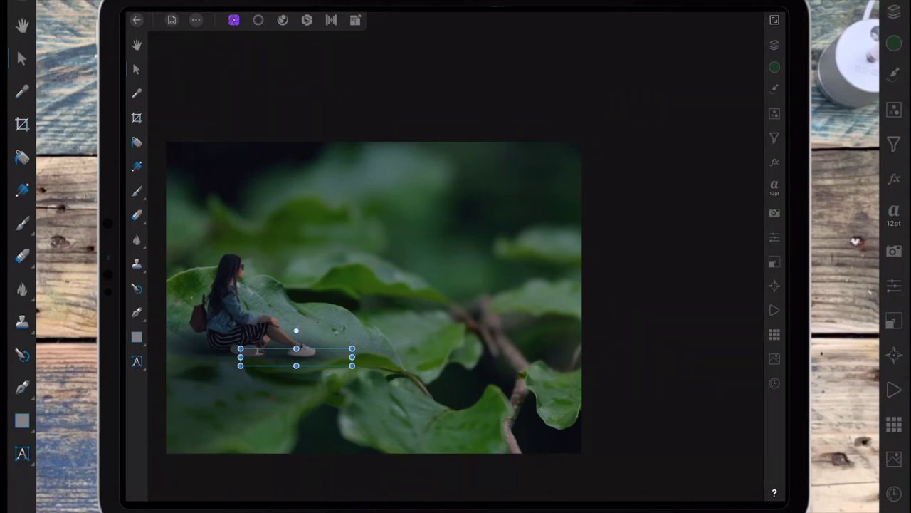
pyautogui.scroll(-2, 576, 336)
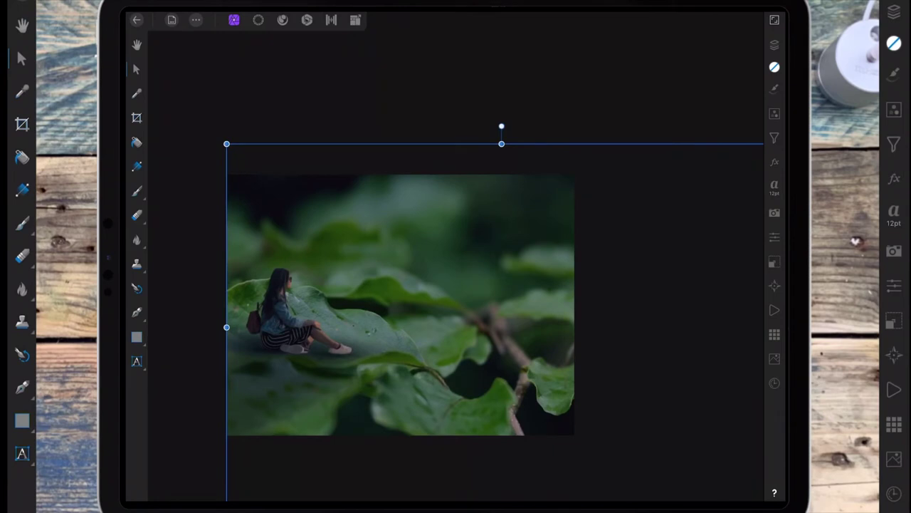
# Step: Add a Fill layer at the top of the stack coloured dark teal
pyautogui.click(775, 44)
pyautogui.click(715, 43)
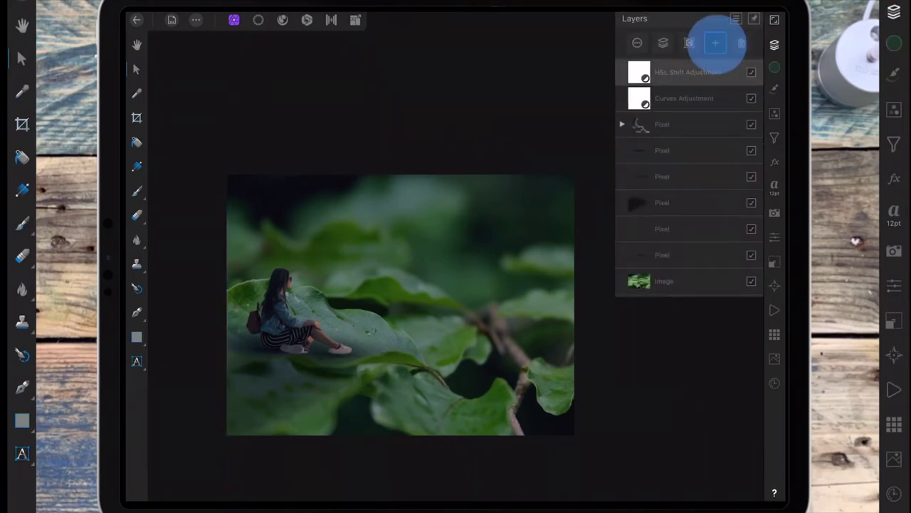
pyautogui.click(690, 104)
pyautogui.click(775, 67)
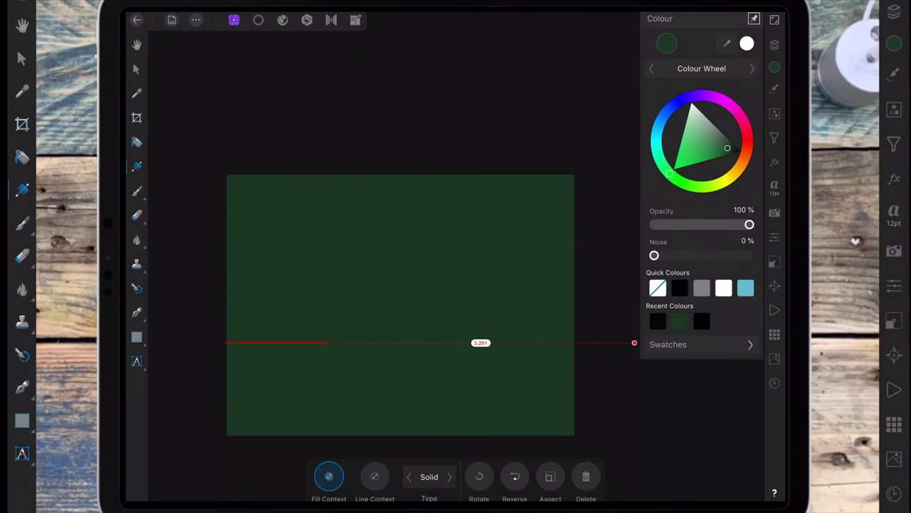
pyautogui.moveTo(669, 173); pyautogui.dragTo(663, 116)
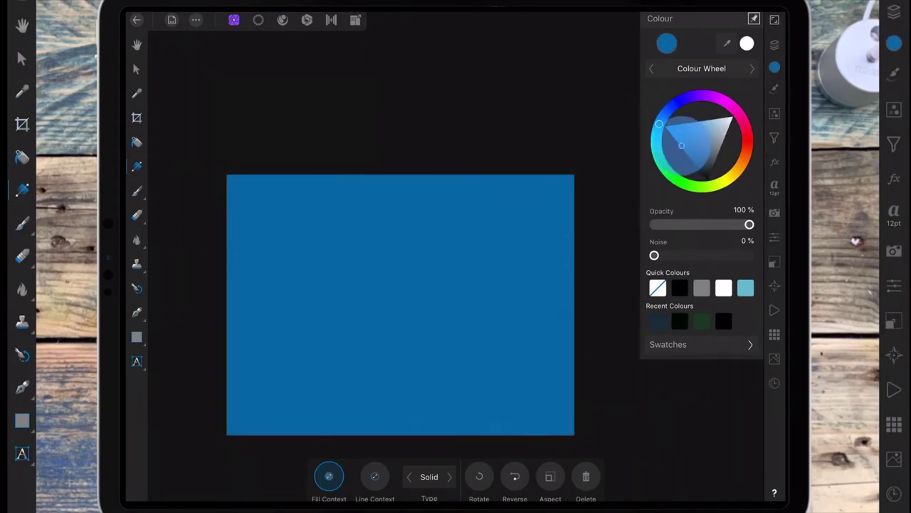
pyautogui.moveTo(712, 132); pyautogui.dragTo(698, 169)
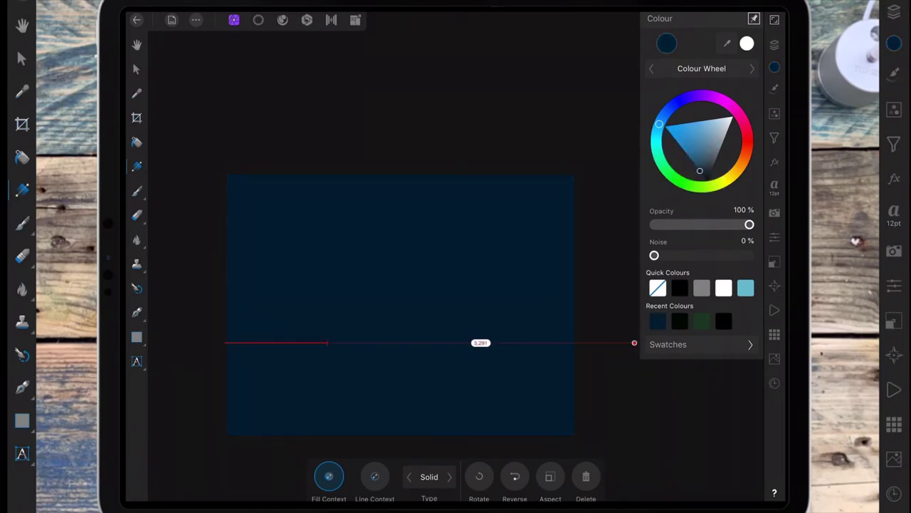
pyautogui.moveTo(658, 125); pyautogui.dragTo(655, 133)
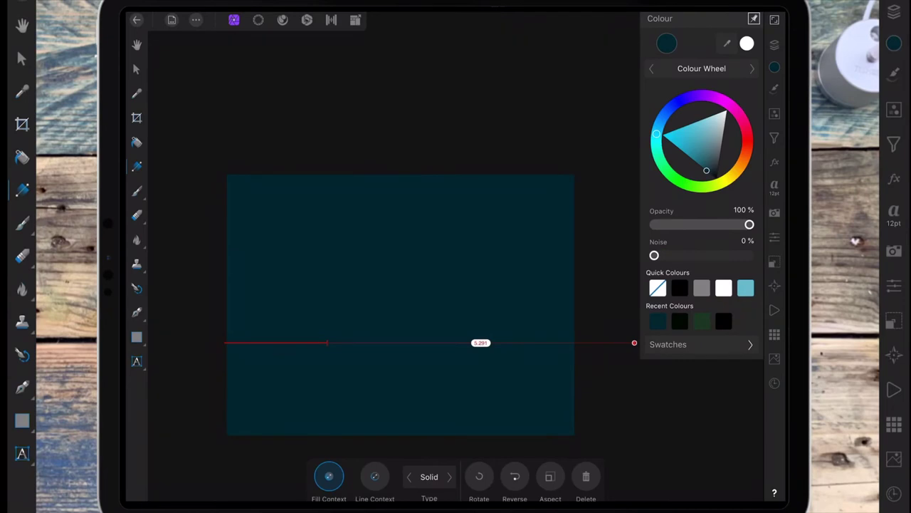
pyautogui.moveTo(656, 135); pyautogui.dragTo(649, 144)
# Step: Blend the teal fill as Soft Light at 36% opacity
pyautogui.click(775, 44)
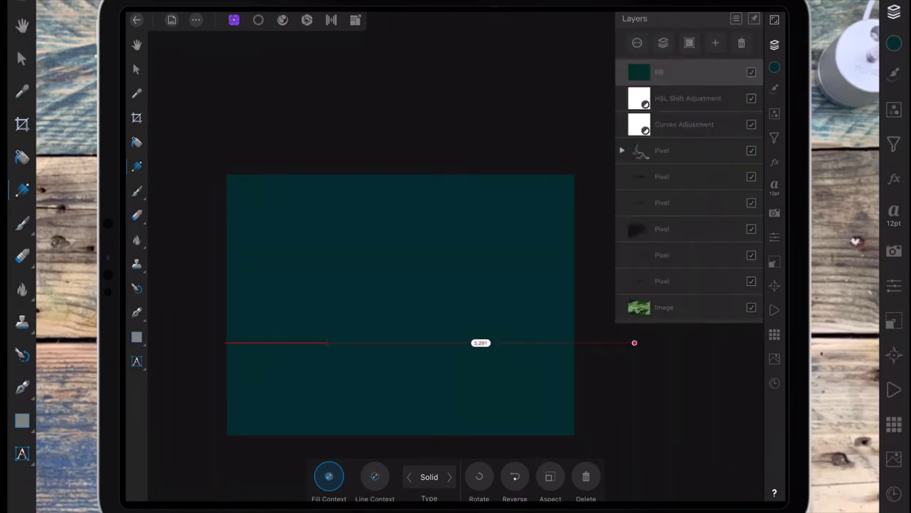
pyautogui.click(751, 72)
pyautogui.click(687, 108)
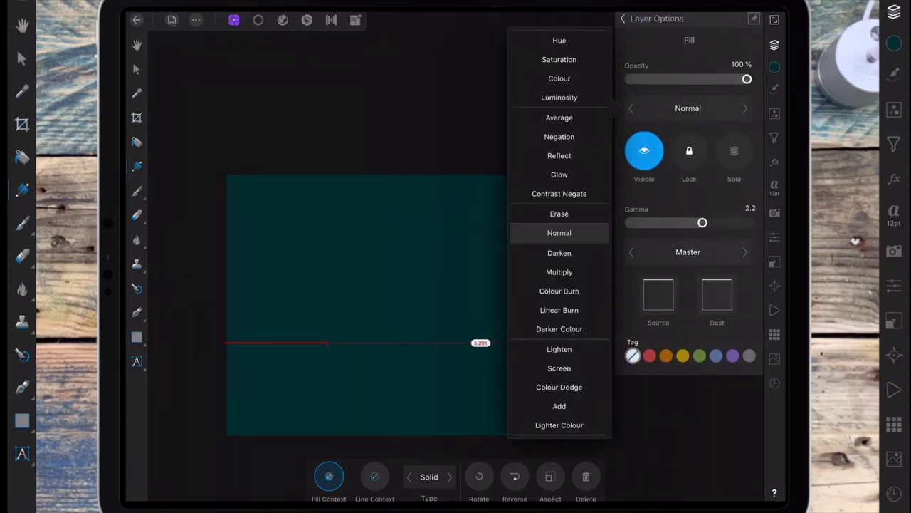
pyautogui.moveTo(525, 350); pyautogui.dragTo(540, 112)
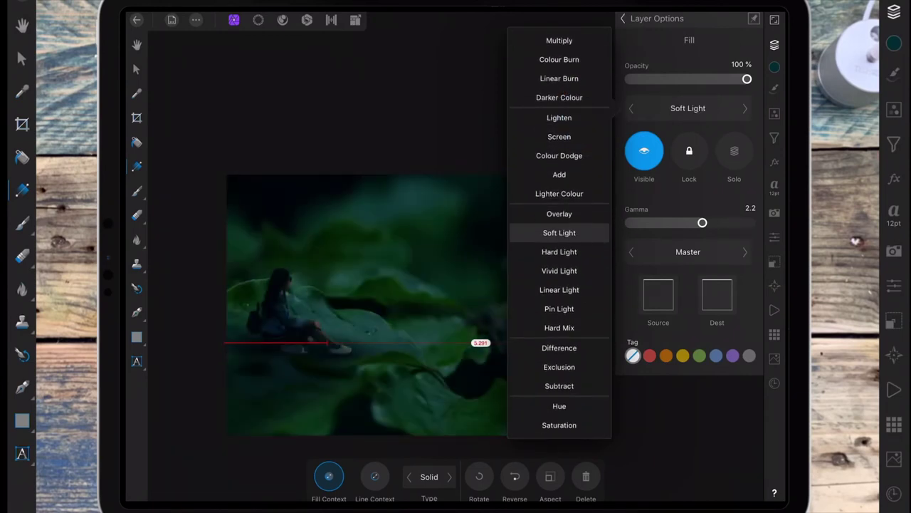
pyautogui.click(559, 232)
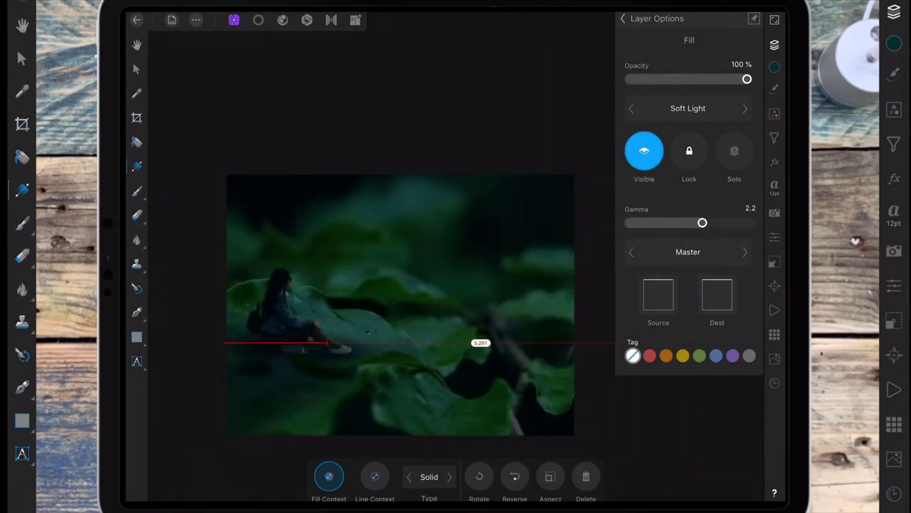
pyautogui.moveTo(747, 79)
pyautogui.mouseDown()
pyautogui.moveTo(671, 79)
pyautogui.moveTo(748, 79)
pyautogui.mouseUp()
pyautogui.click(624, 18)
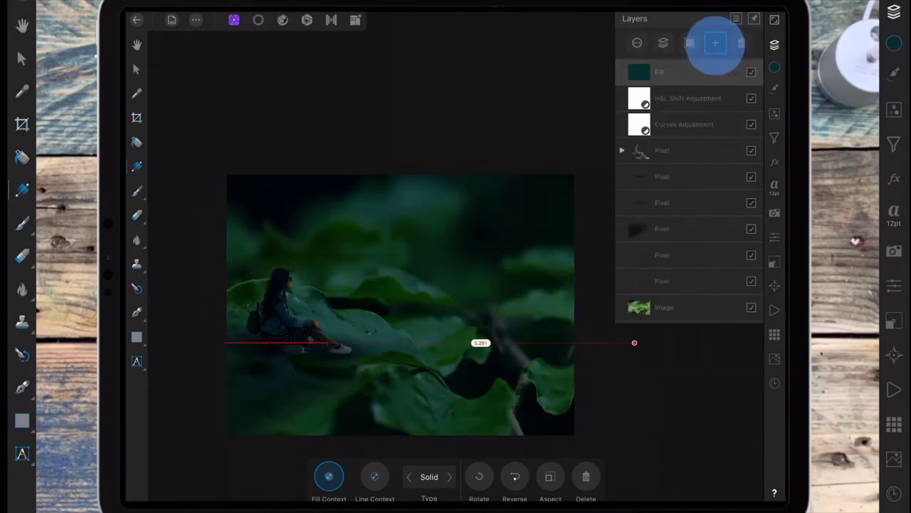
# Step: Add a mask to the teal fill and set the brush to ~938 px at 42% opacity
pyautogui.click(716, 43)
pyautogui.click(774, 44)
pyautogui.click(137, 191)
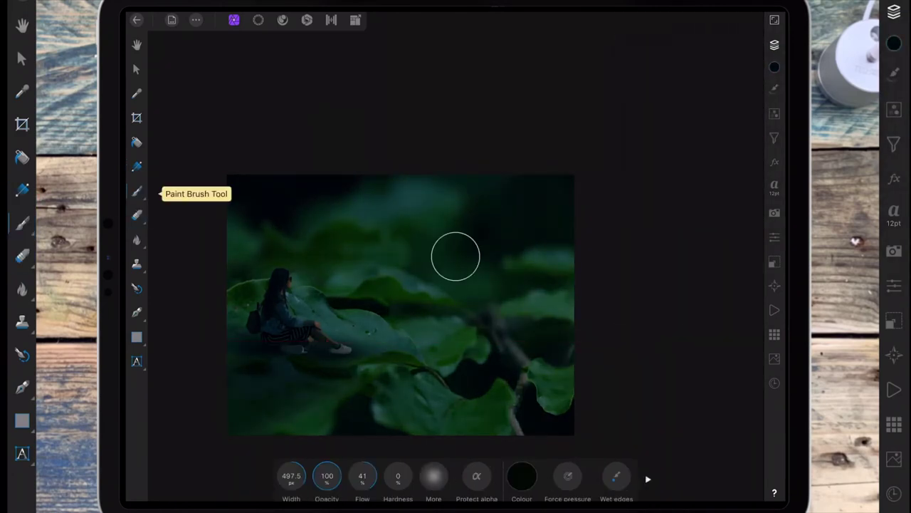
pyautogui.moveTo(291, 476); pyautogui.dragTo(428, 427)
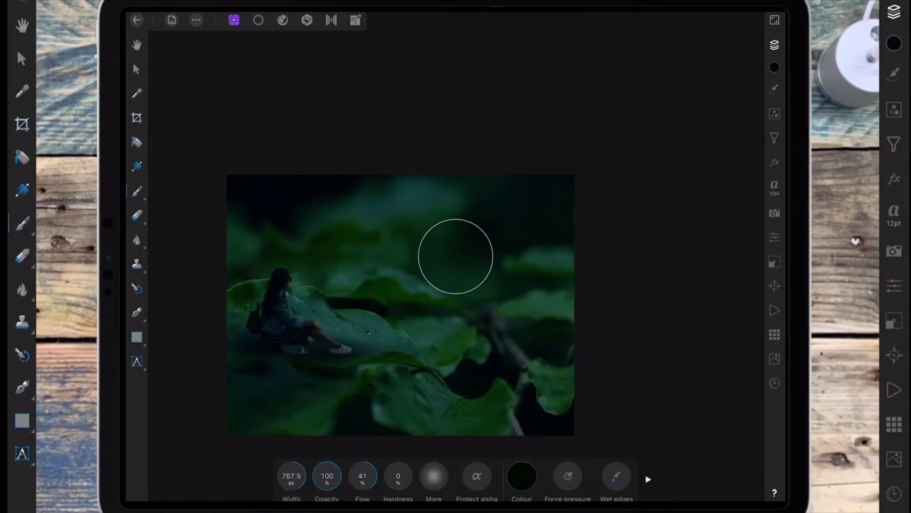
pyautogui.moveTo(327, 475); pyautogui.dragTo(292, 475)
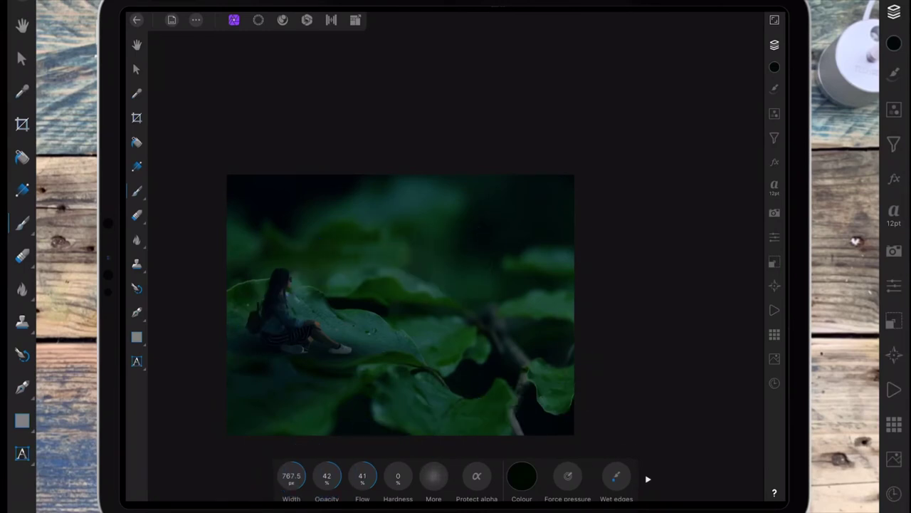
pyautogui.moveTo(291, 475); pyautogui.dragTo(402, 283)
# Step: Paint the teal fill out around the girl and across the leaves
pyautogui.moveTo(315, 289); pyautogui.dragTo(411, 346)
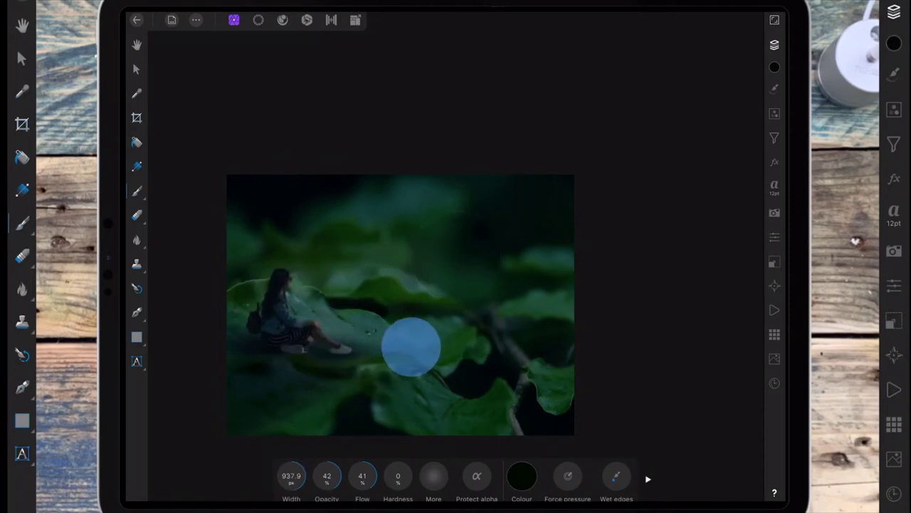
pyautogui.click(481, 261)
pyautogui.click(265, 261)
pyautogui.click(355, 356)
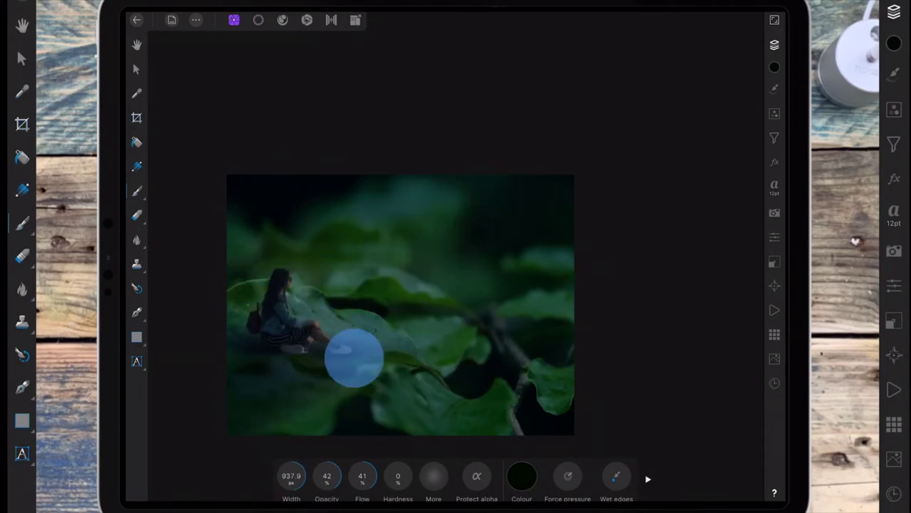
pyautogui.click(523, 347)
pyautogui.moveTo(361, 365); pyautogui.dragTo(348, 336)
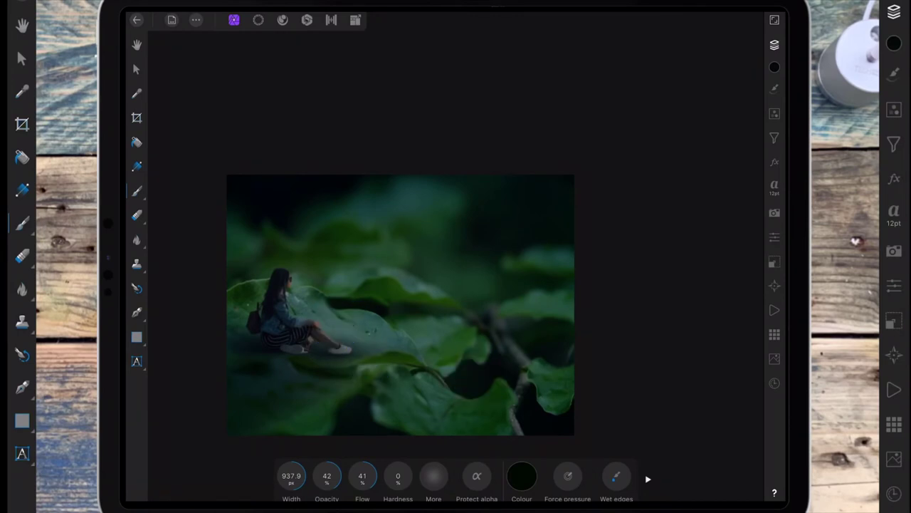
pyautogui.click(270, 331)
pyautogui.click(322, 361)
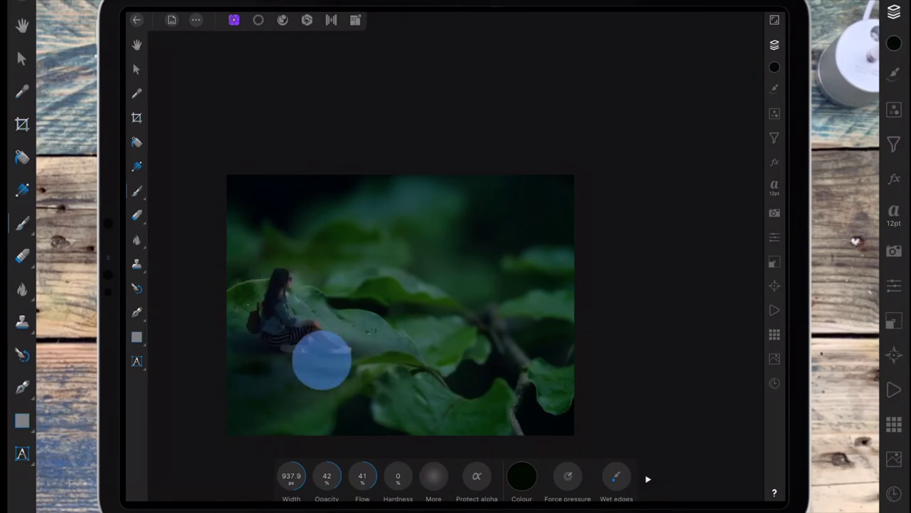
pyautogui.click(275, 416)
pyautogui.click(404, 379)
pyautogui.click(517, 329)
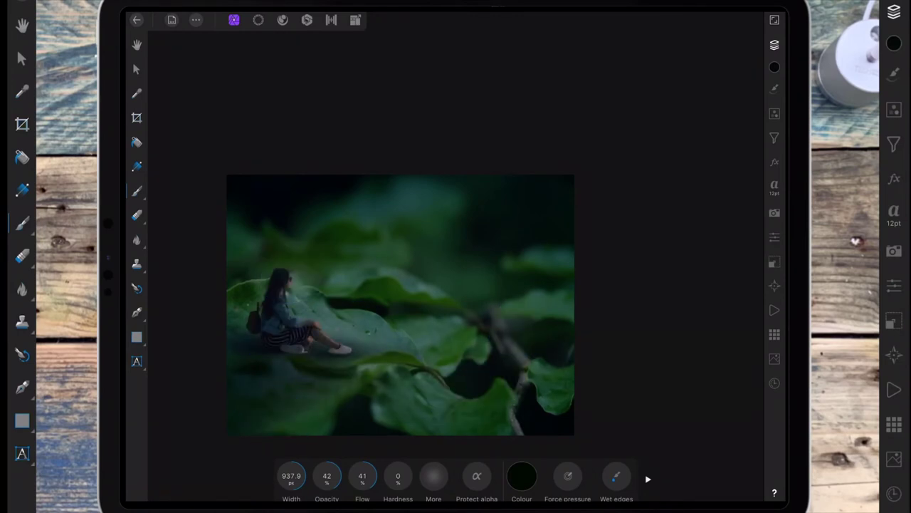
pyautogui.click(445, 311)
pyautogui.click(389, 276)
# Step: Set the teal Fill layer's opacity to 49%
pyautogui.click(775, 44)
pyautogui.doubleClick(676, 72)
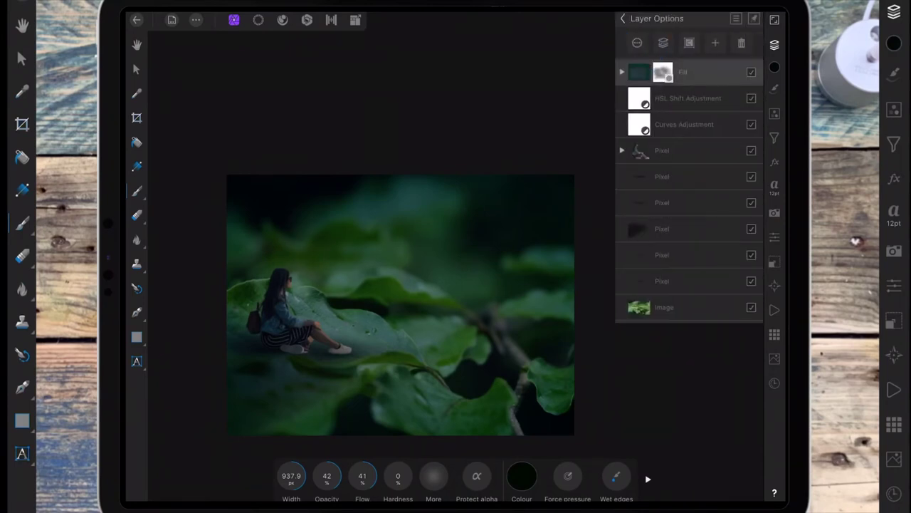
pyautogui.moveTo(748, 79)
pyautogui.mouseDown()
pyautogui.moveTo(598, 115)
pyautogui.moveTo(651, 93)
pyautogui.mouseUp()
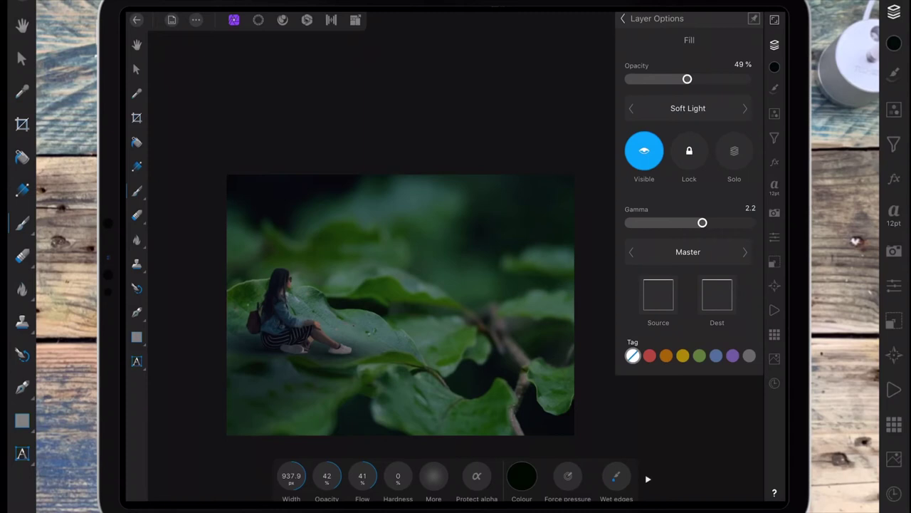
# Step: Expand the woman's Pixel group, compare HSL Shift on and off, then select the group
pyautogui.click(623, 19)
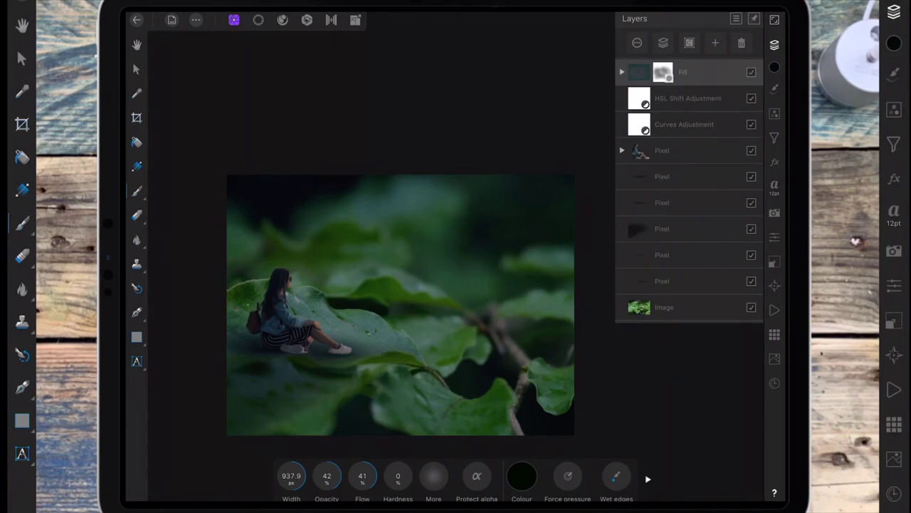
pyautogui.click(621, 150)
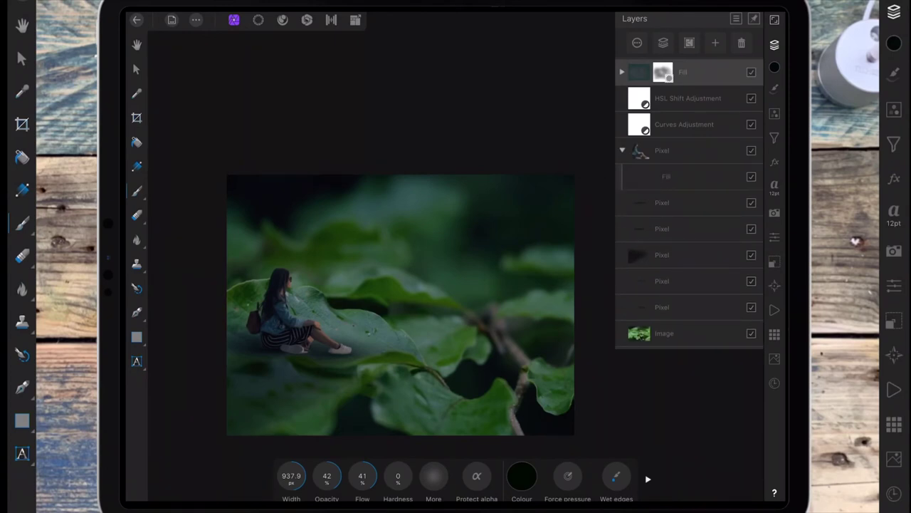
pyautogui.click(751, 98)
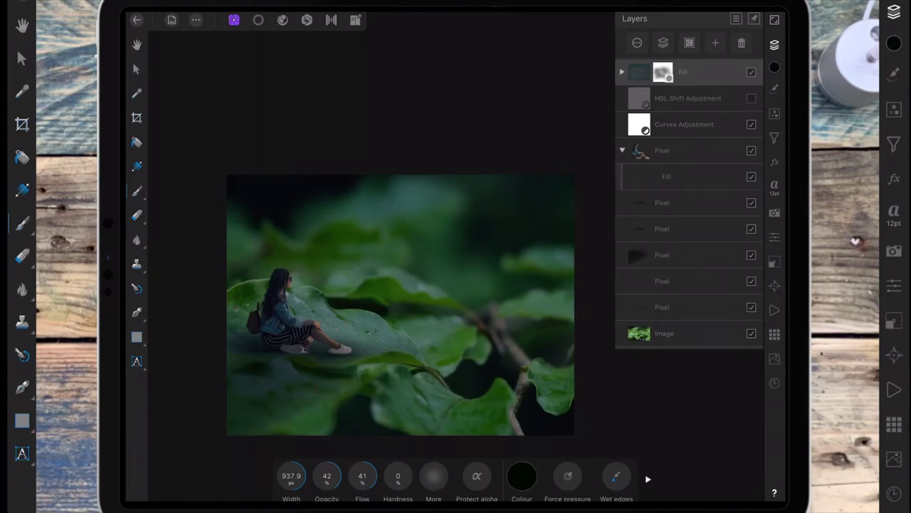
pyautogui.click(751, 99)
pyautogui.click(751, 98)
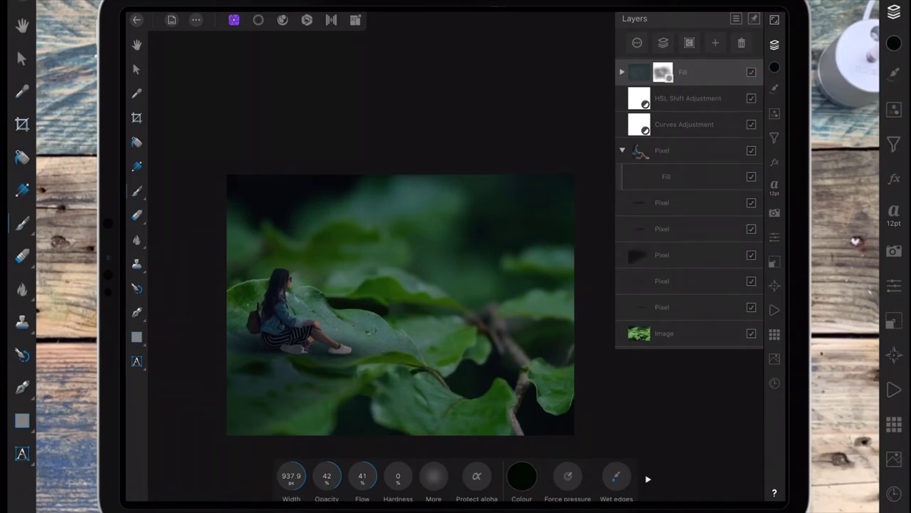
pyautogui.click(751, 98)
pyautogui.click(751, 98)
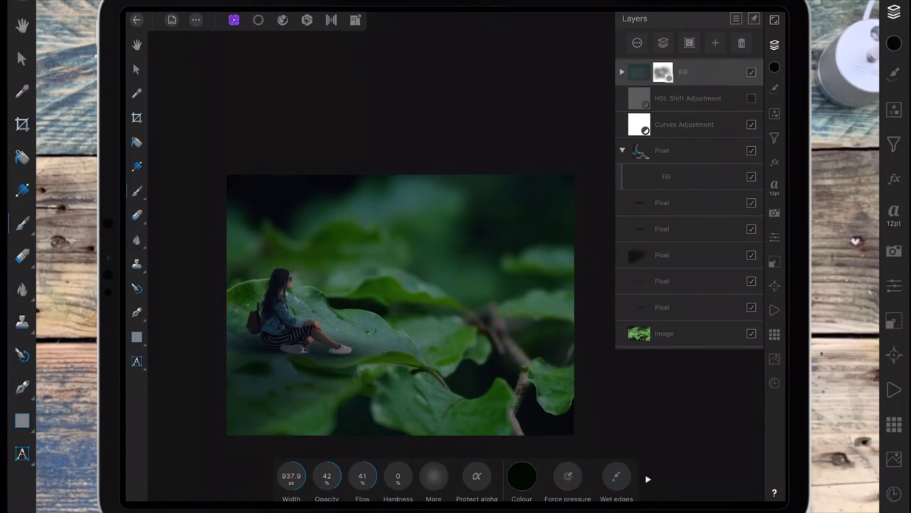
pyautogui.click(751, 98)
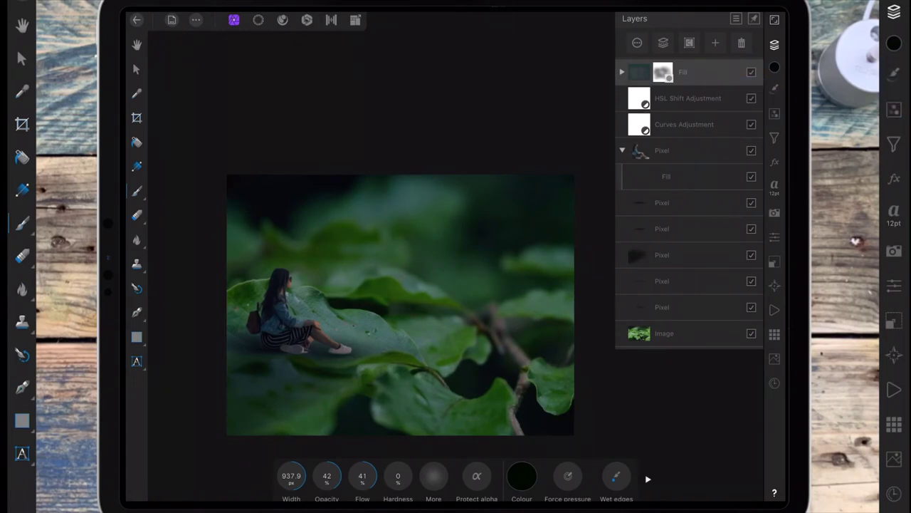
pyautogui.click(662, 150)
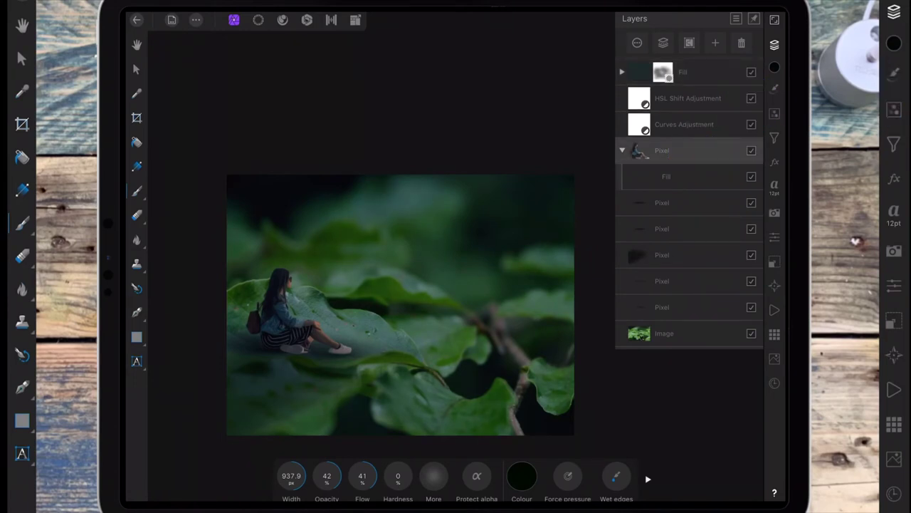
pyautogui.click(775, 113)
# Step: Add an HSL Shift adjustment and nest it inside the woman's Pixel group
pyautogui.scroll(-4, 702, 284)
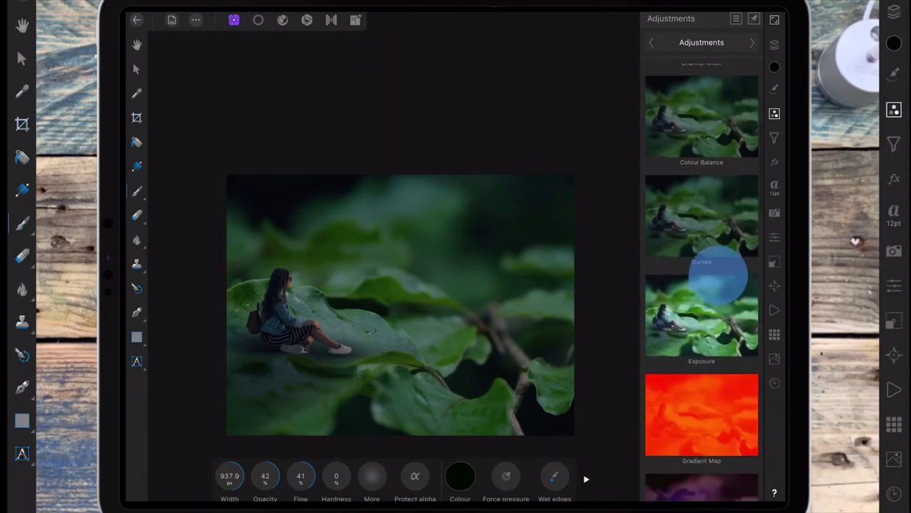
pyautogui.scroll(-2, 722, 275)
pyautogui.click(705, 315)
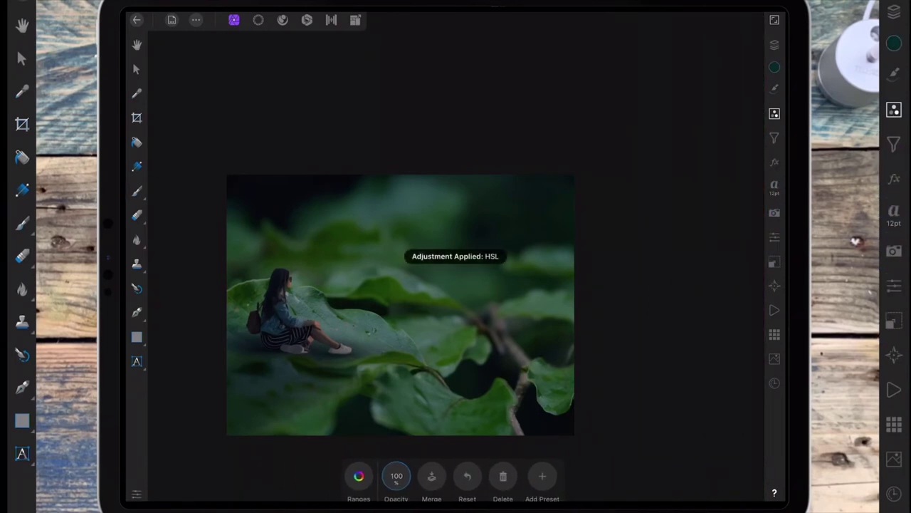
pyautogui.moveTo(703, 150); pyautogui.dragTo(705, 174)
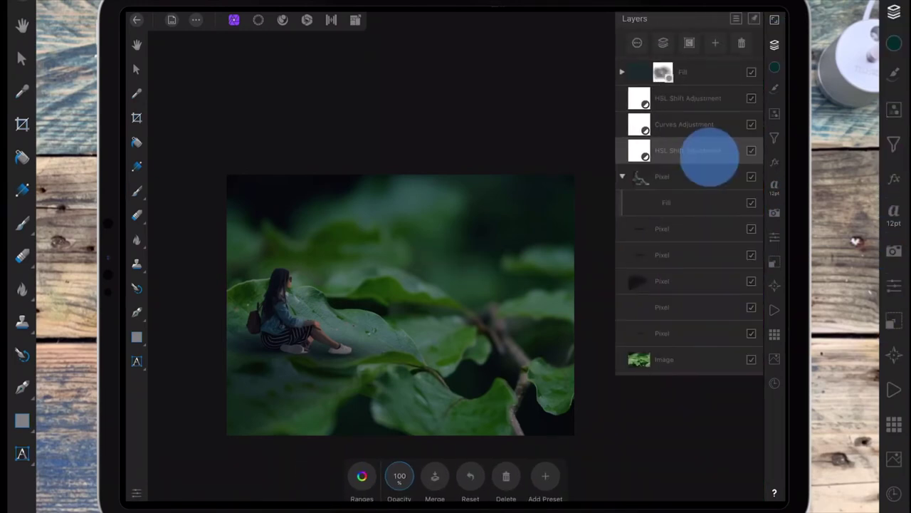
pyautogui.click(362, 475)
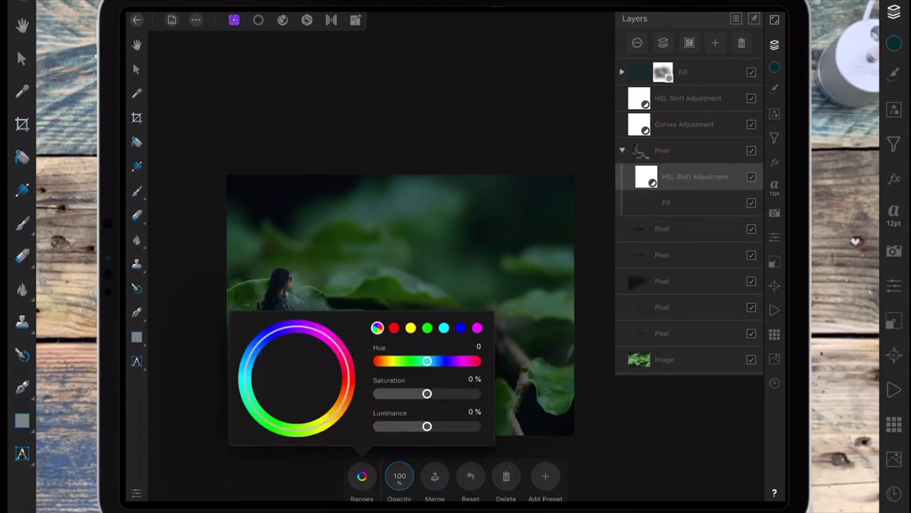
pyautogui.click(362, 475)
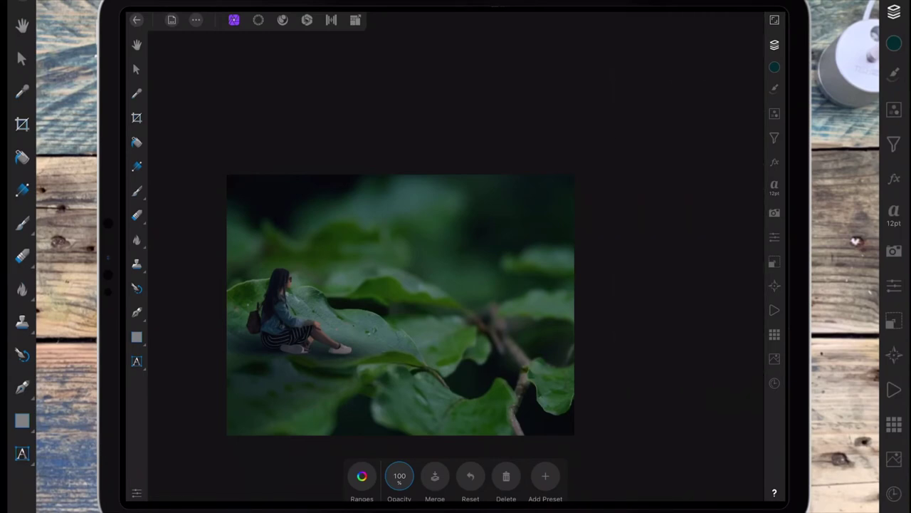
# Step: Set the HSL Shift saturation to -19% and luminance to about 9%
pyautogui.scroll(-3, 425, 302)
pyautogui.scroll(3, 447, 166)
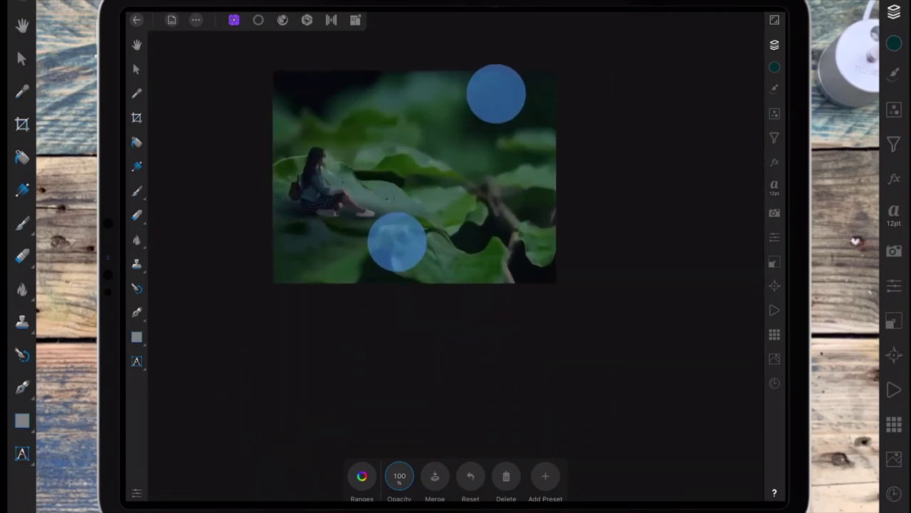
pyautogui.scroll(3, 477, 192)
pyautogui.scroll(-1, 477, 171)
pyautogui.scroll(-2, 477, 172)
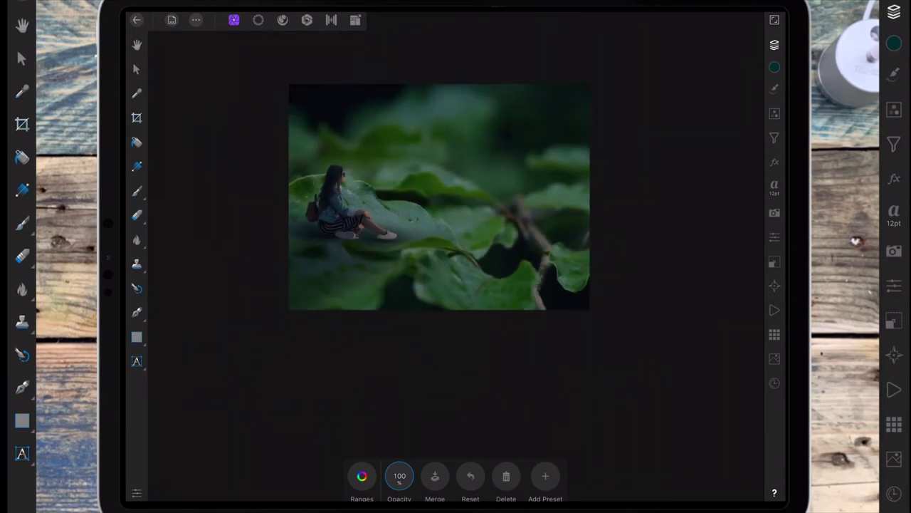
pyautogui.click(774, 44)
pyautogui.click(362, 476)
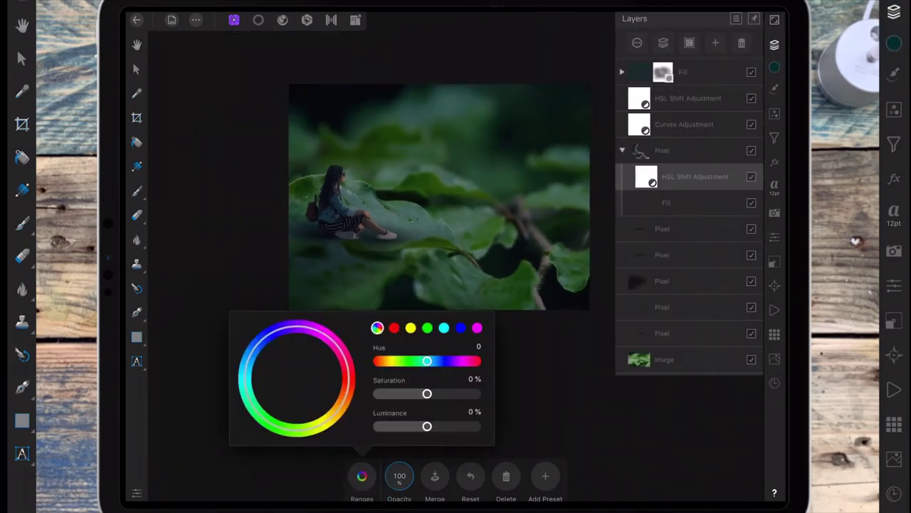
pyautogui.moveTo(427, 394); pyautogui.dragTo(417, 394)
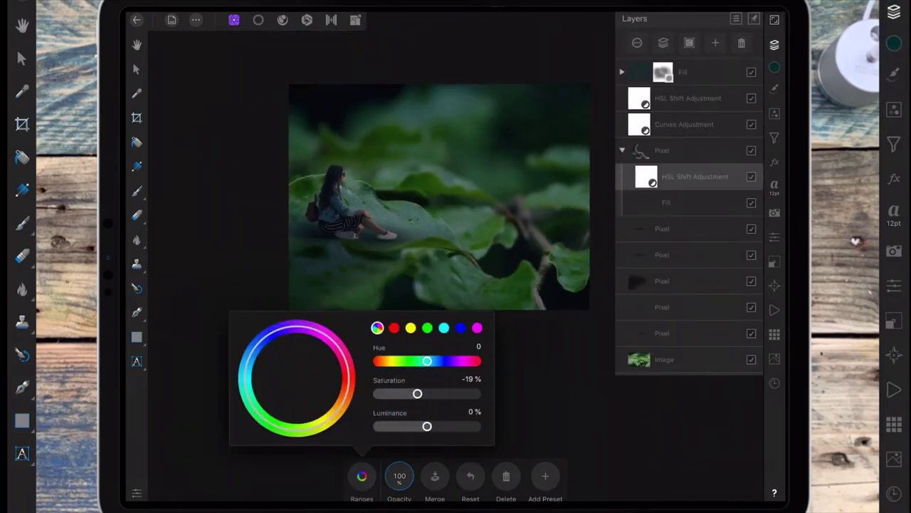
pyautogui.moveTo(427, 426); pyautogui.dragTo(427, 426)
pyautogui.click(362, 475)
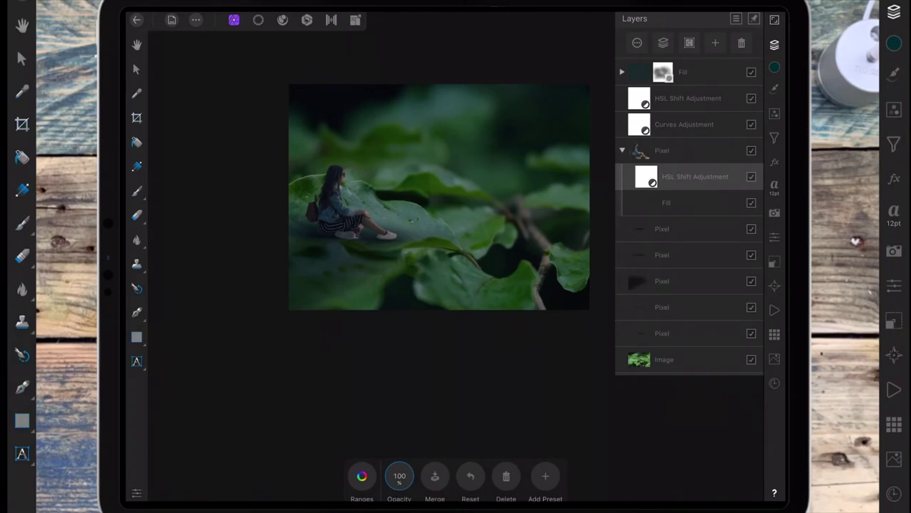
pyautogui.scroll(3, 482, 219)
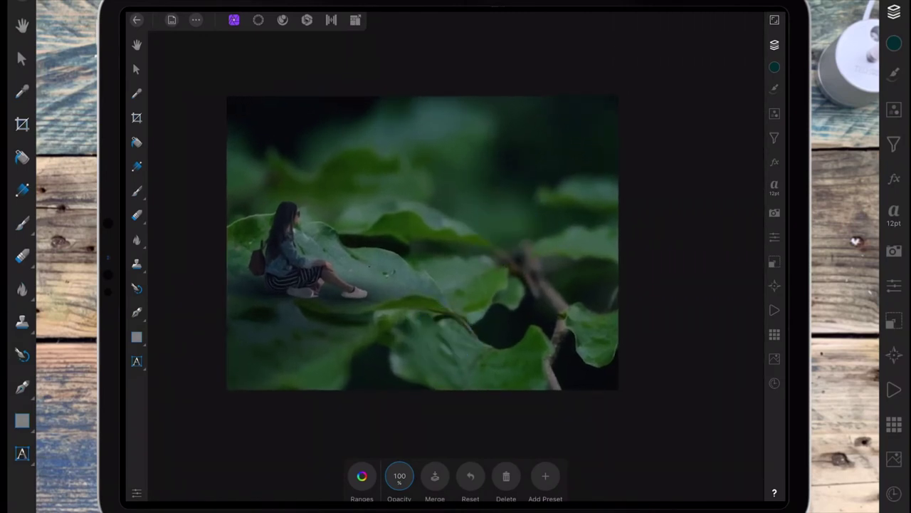
pyautogui.scroll(-2, 594, 288)
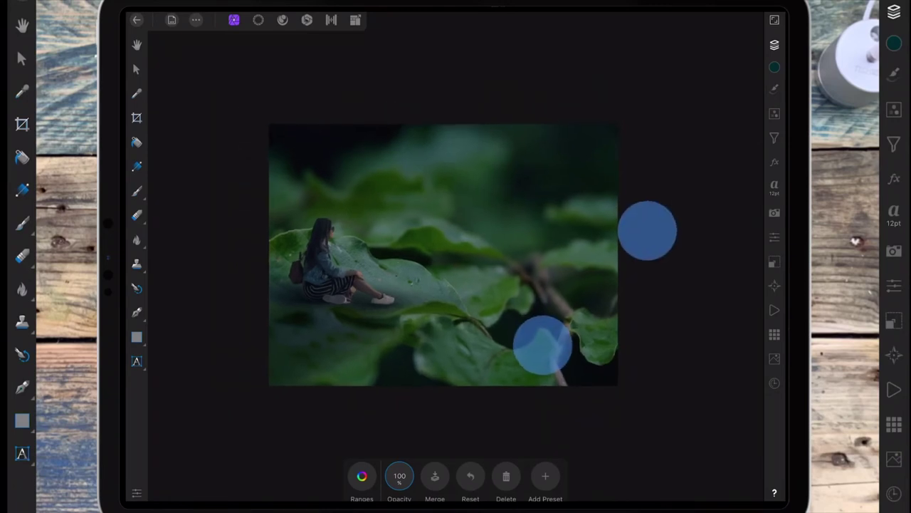
# Step: Select the top Fill layer and add a new empty Pixel layer above it
pyautogui.click(775, 44)
pyautogui.click(684, 72)
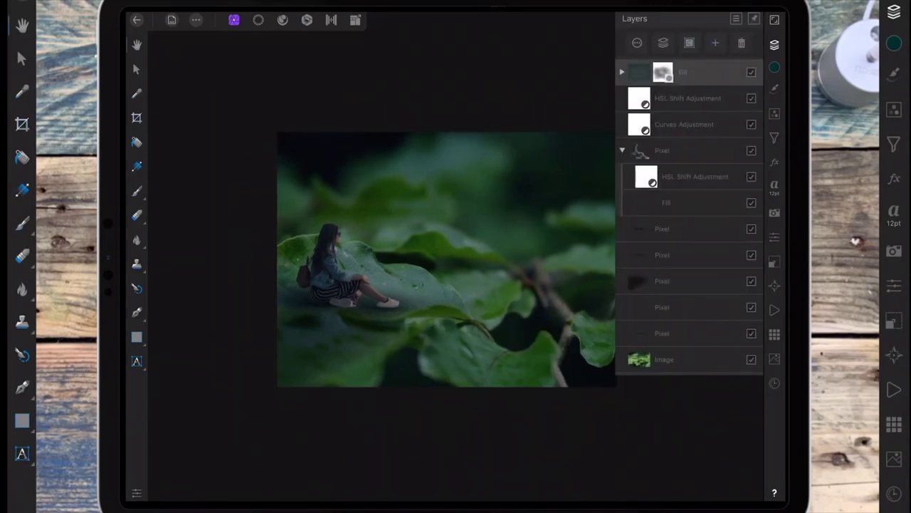
pyautogui.click(716, 43)
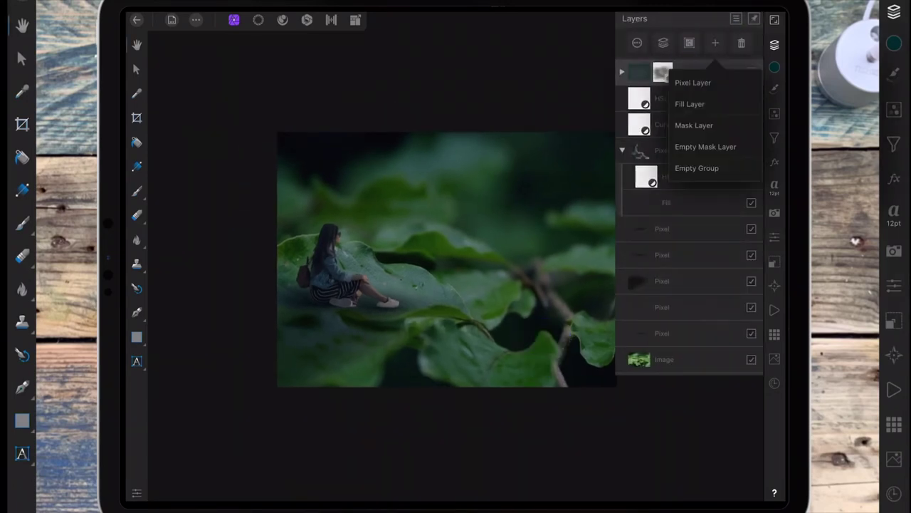
pyautogui.click(775, 44)
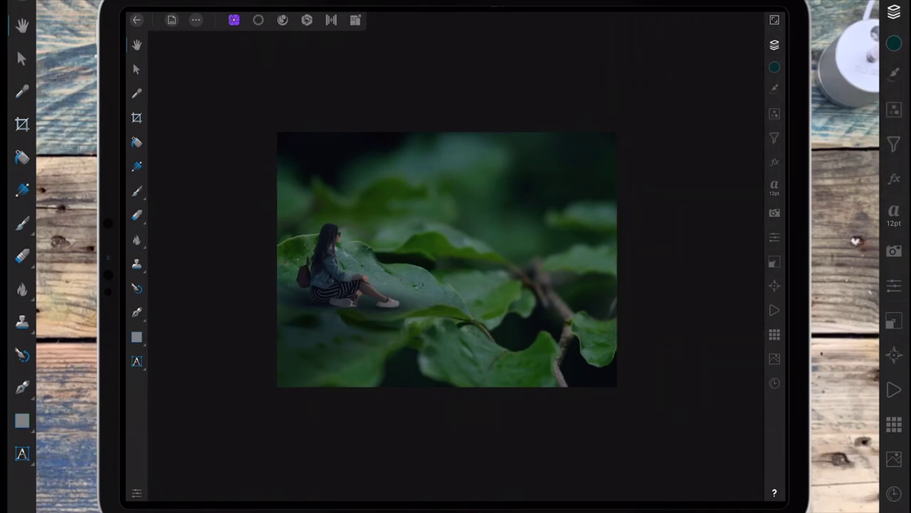
pyautogui.click(775, 45)
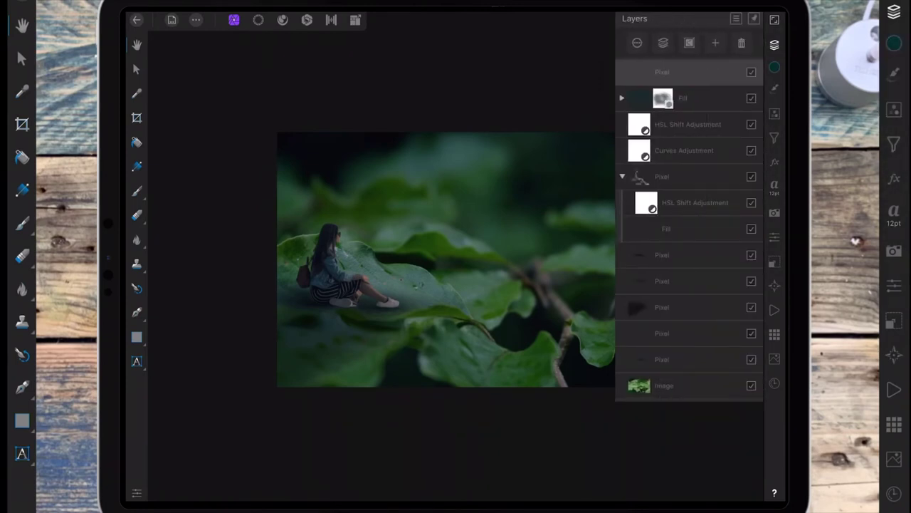
pyautogui.click(775, 87)
# Step: Load the imported free Photoshop/GIMP brush set in the Brushes panel
pyautogui.click(701, 42)
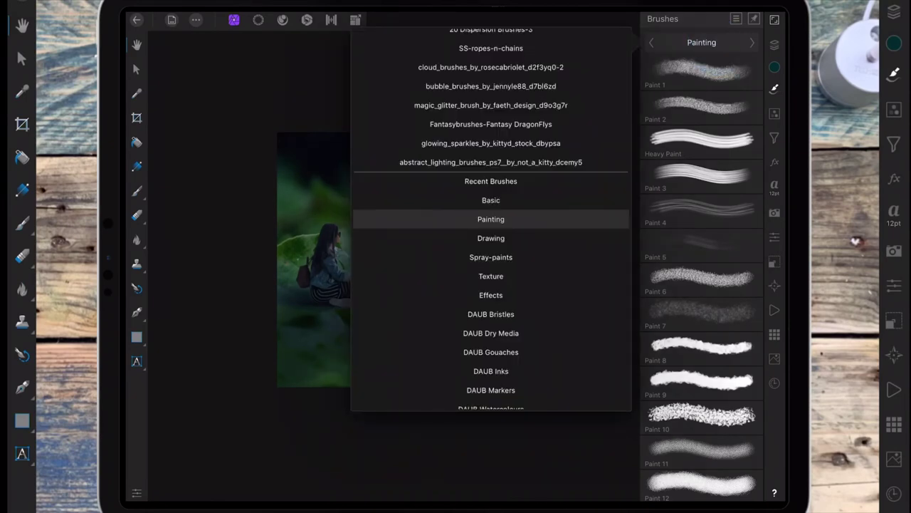
pyautogui.moveTo(570, 220); pyautogui.dragTo(579, 325)
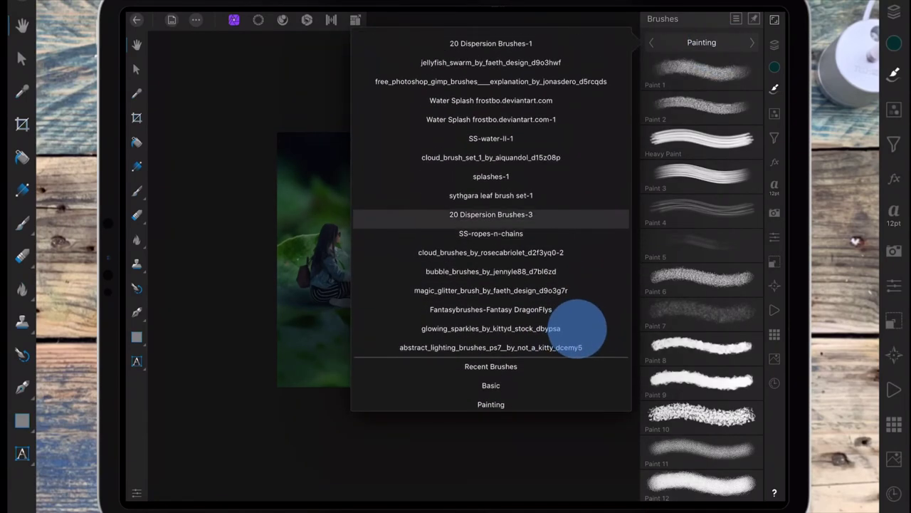
pyautogui.click(490, 219)
pyautogui.click(491, 105)
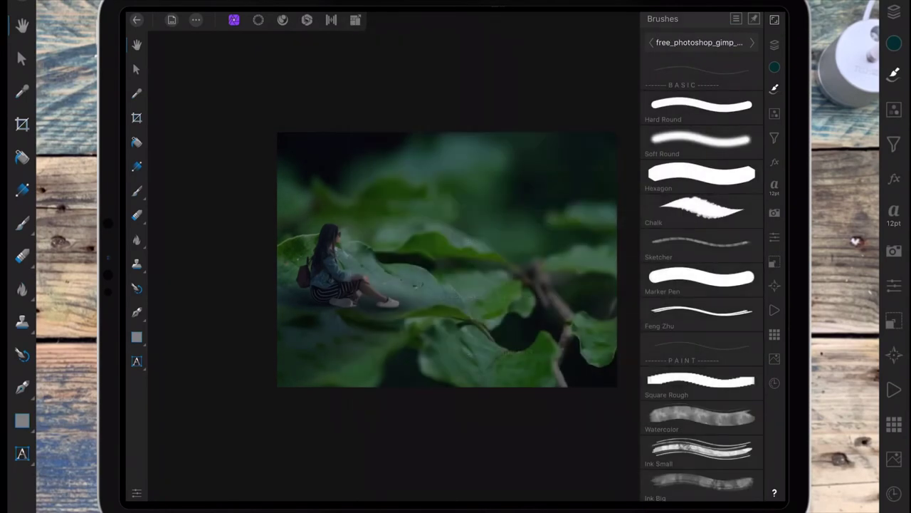
# Step: Select the Light Beam brush from the set, at 1000 px width and 80% hardness
pyautogui.scroll(-3, 701, 285)
pyautogui.scroll(-5, 720, 340)
pyautogui.scroll(-5, 748, 197)
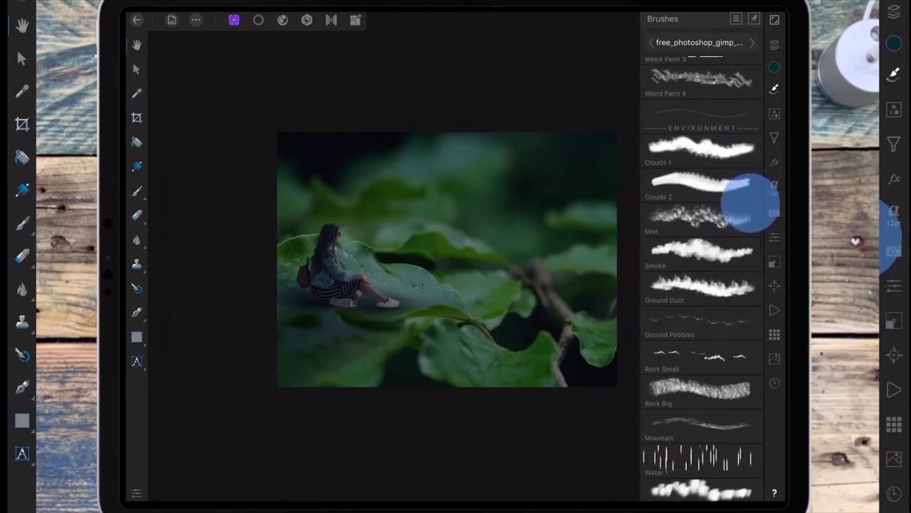
pyautogui.scroll(-5, 722, 433)
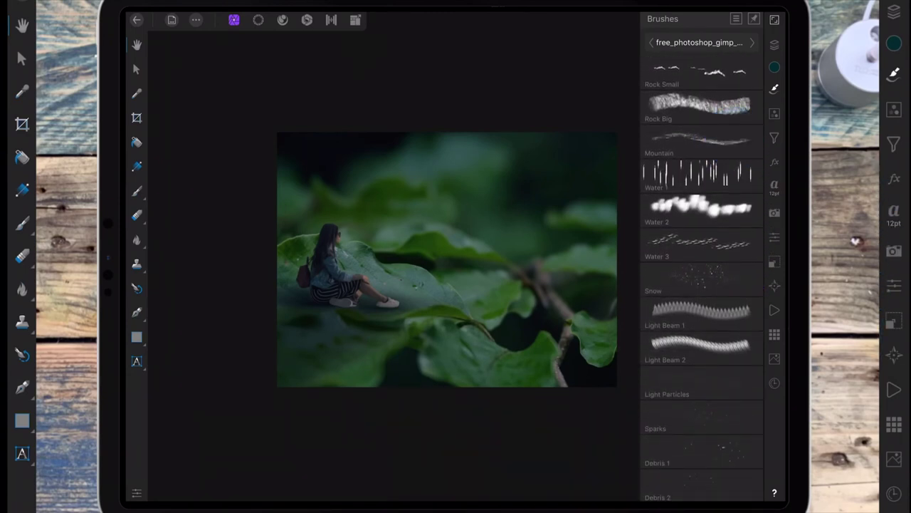
pyautogui.scroll(-3, 712, 321)
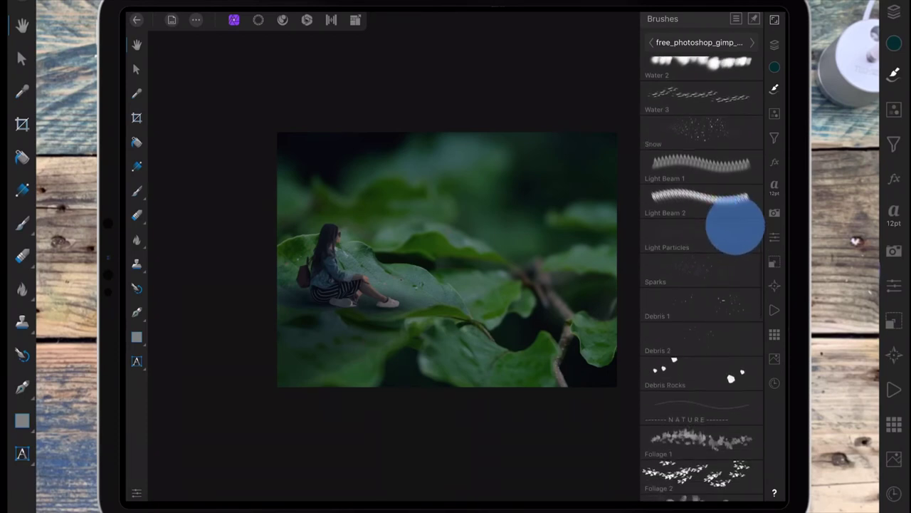
pyautogui.scroll(-5, 755, 199)
pyautogui.scroll(-5, 756, 189)
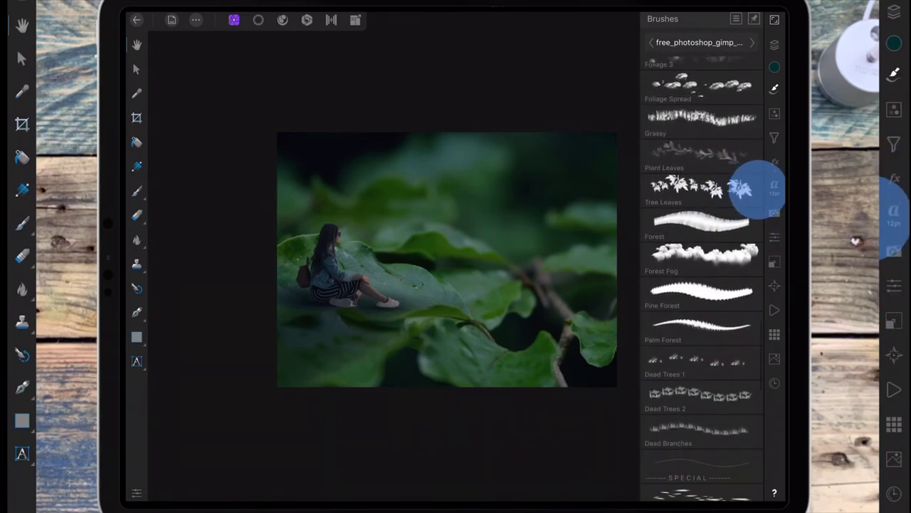
pyautogui.scroll(-3, 757, 199)
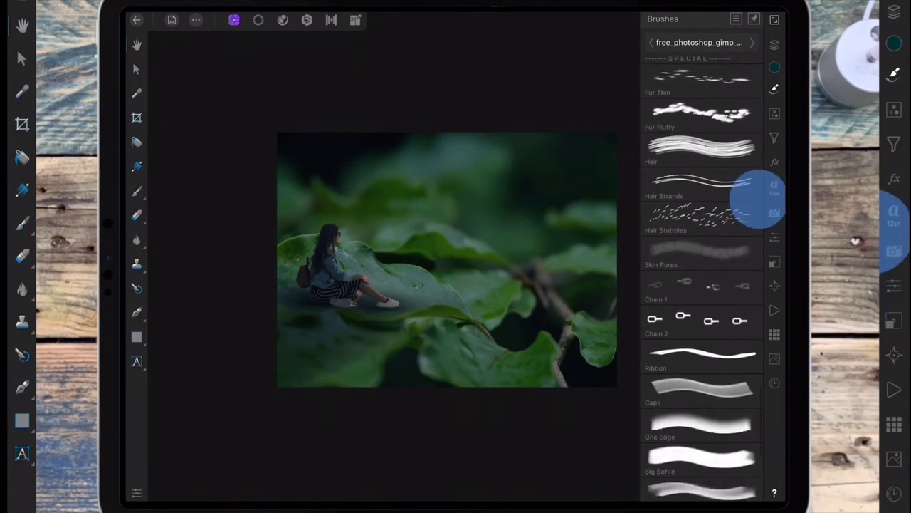
pyautogui.scroll(-5, 705, 363)
pyautogui.scroll(-3, 744, 192)
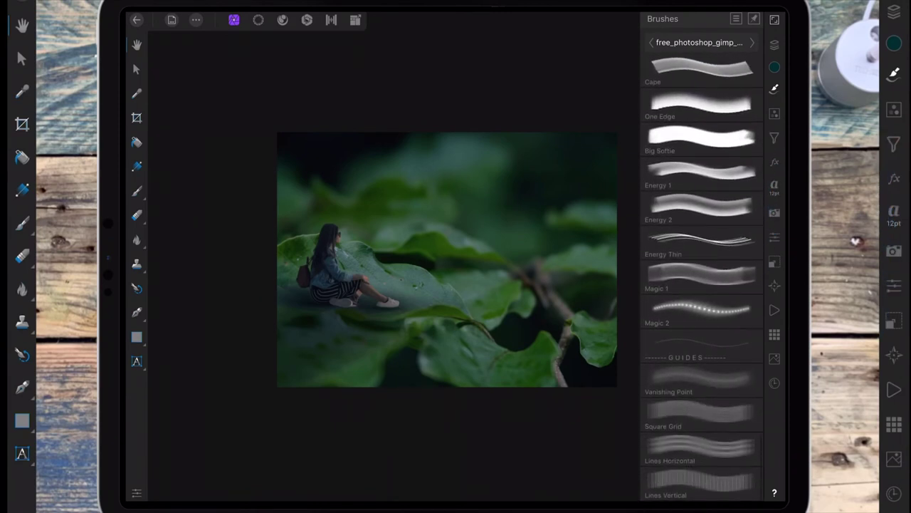
pyautogui.scroll(5, 714, 285)
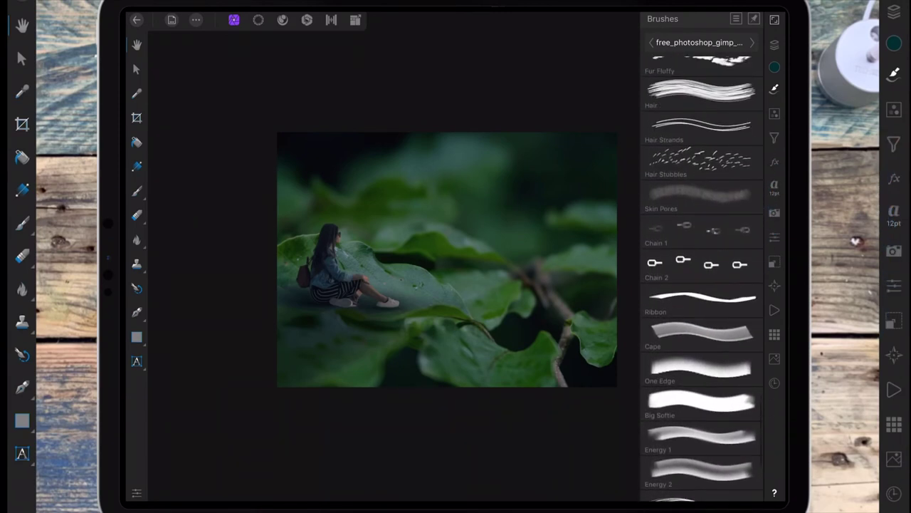
pyautogui.scroll(10, 722, 401)
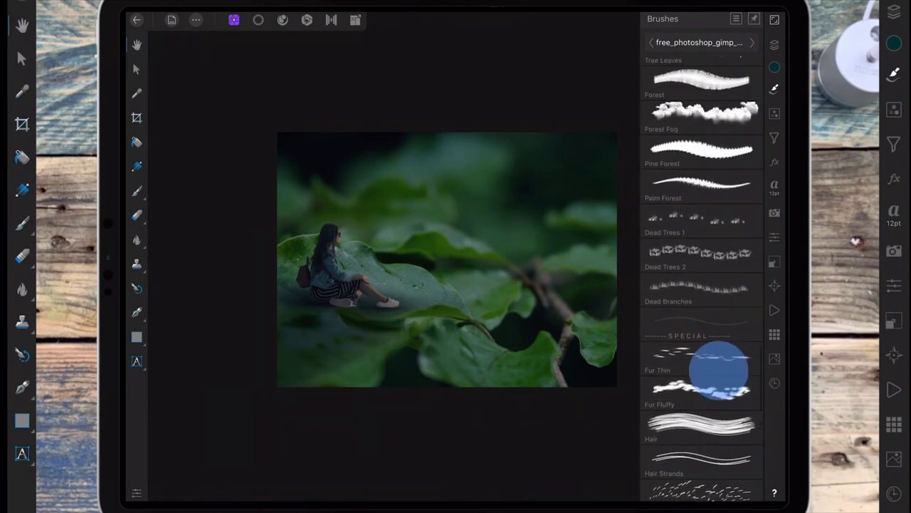
pyautogui.scroll(10, 729, 406)
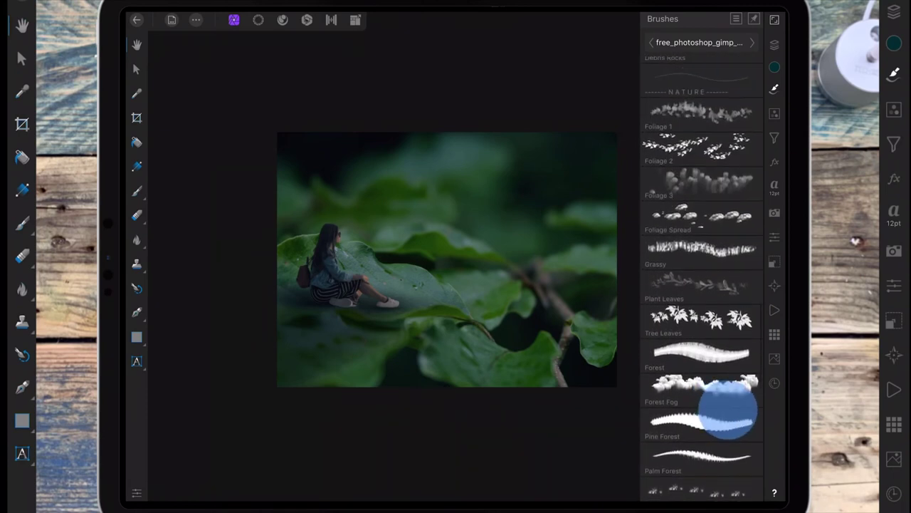
pyautogui.scroll(5, 757, 470)
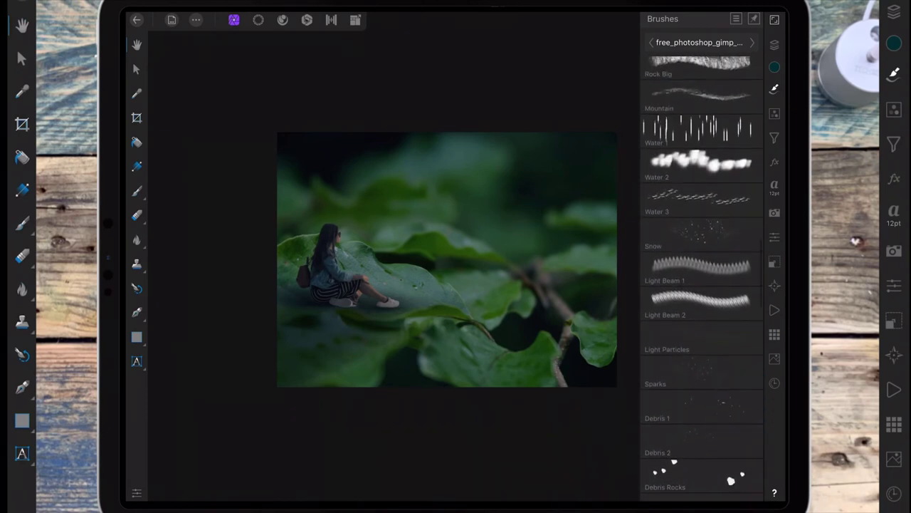
pyautogui.click(775, 89)
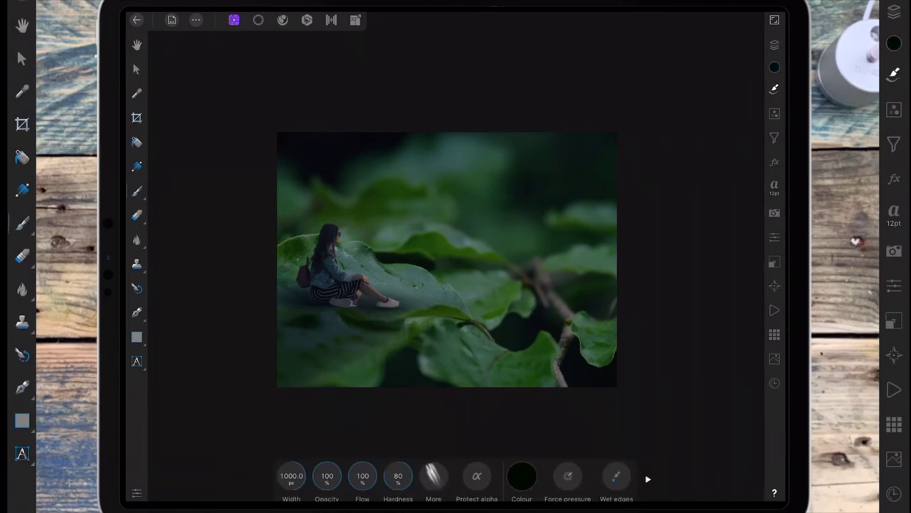
pyautogui.click(521, 475)
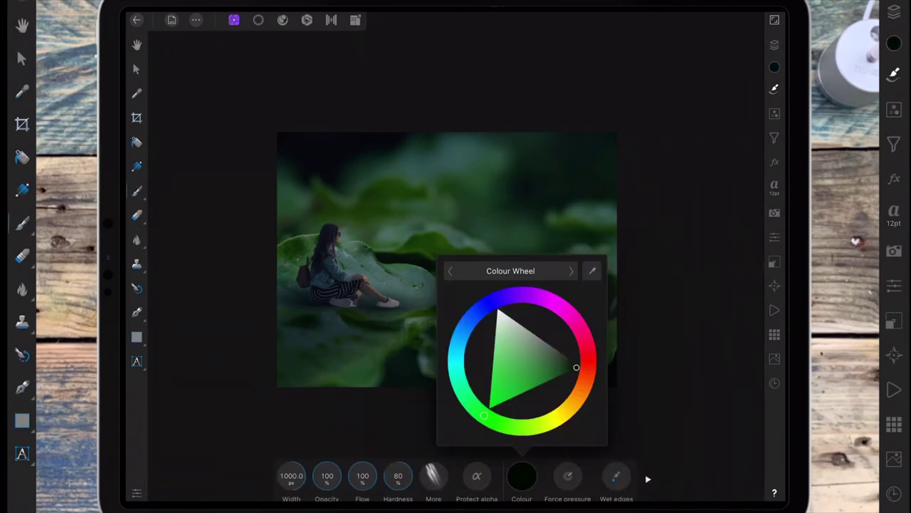
# Step: Paint a white light-beam stroke across the upper part of the photo
pyautogui.click(500, 313)
pyautogui.click(521, 476)
pyautogui.moveTo(499, 138); pyautogui.dragTo(552, 242)
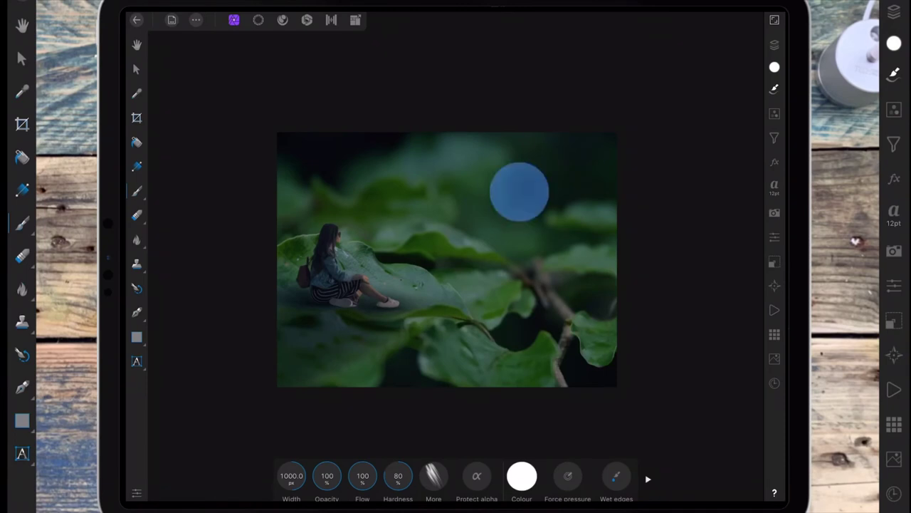
# Step: Rotate and enlarge the rays with the Move Tool to sweep diagonally across the leaf
pyautogui.click(136, 68)
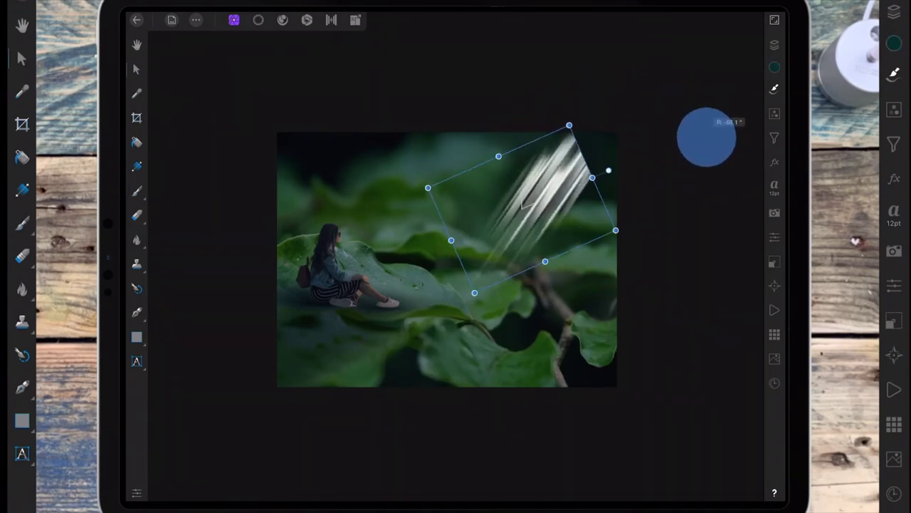
pyautogui.moveTo(521, 114); pyautogui.dragTo(712, 174)
pyautogui.moveTo(587, 139); pyautogui.dragTo(650, 73)
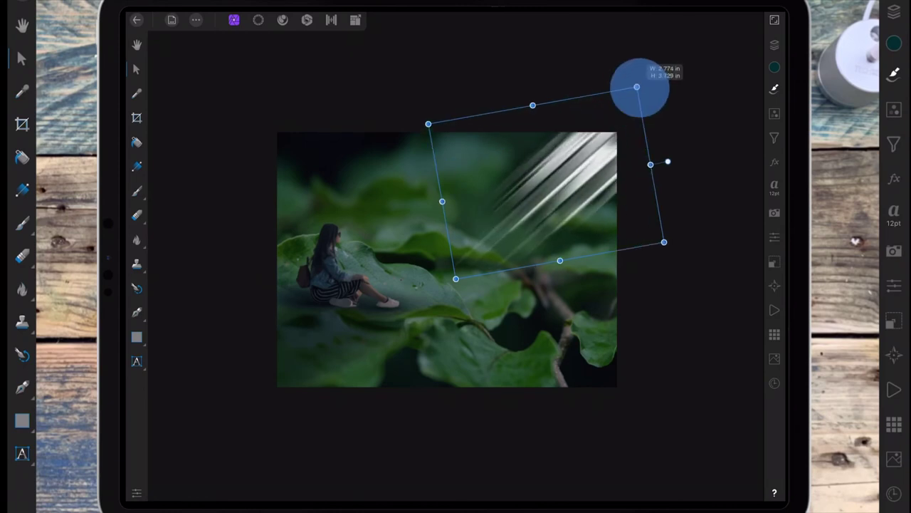
pyautogui.moveTo(460, 283); pyautogui.dragTo(344, 396)
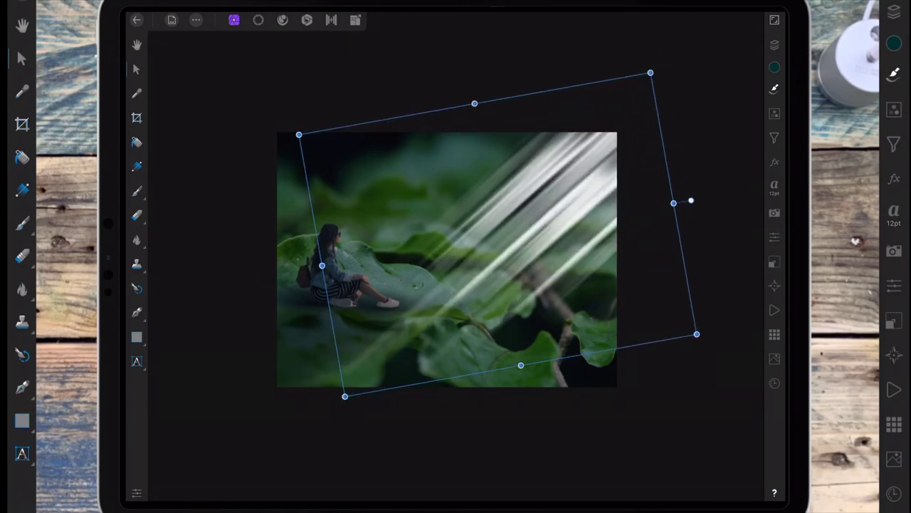
pyautogui.click(513, 352)
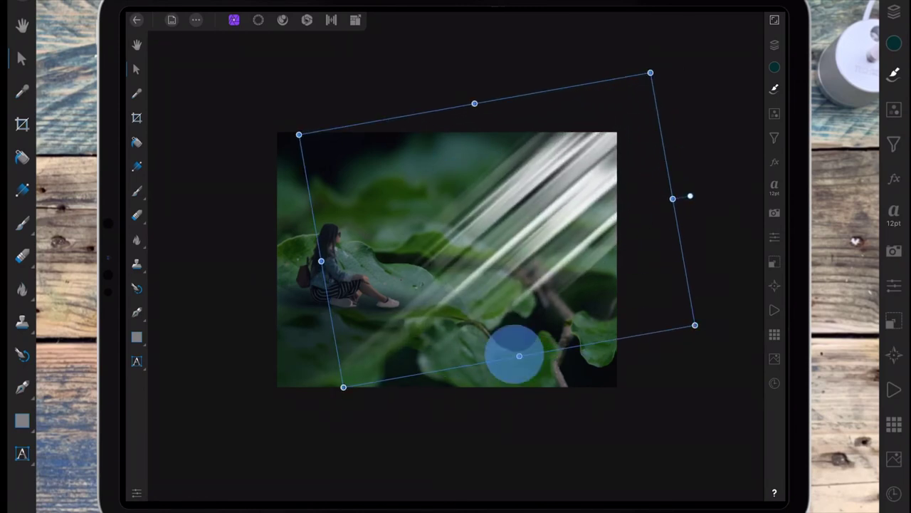
pyautogui.click(662, 72)
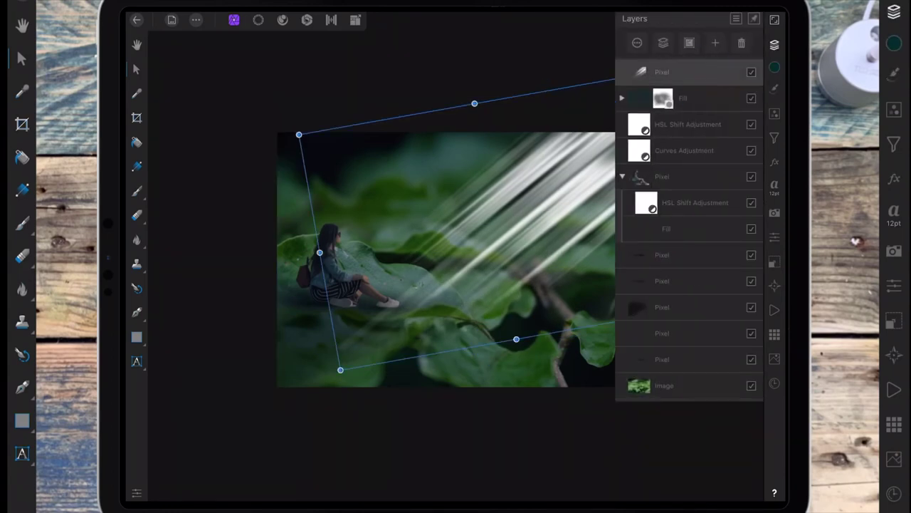
# Step: Shift the rays up and right and set the ray layer's blend mode to Screen
pyautogui.moveTo(696, 185); pyautogui.dragTo(725, 214)
pyautogui.moveTo(553, 224)
pyautogui.mouseDown()
pyautogui.moveTo(567, 186)
pyautogui.moveTo(556, 193)
pyautogui.mouseUp()
pyautogui.click(775, 44)
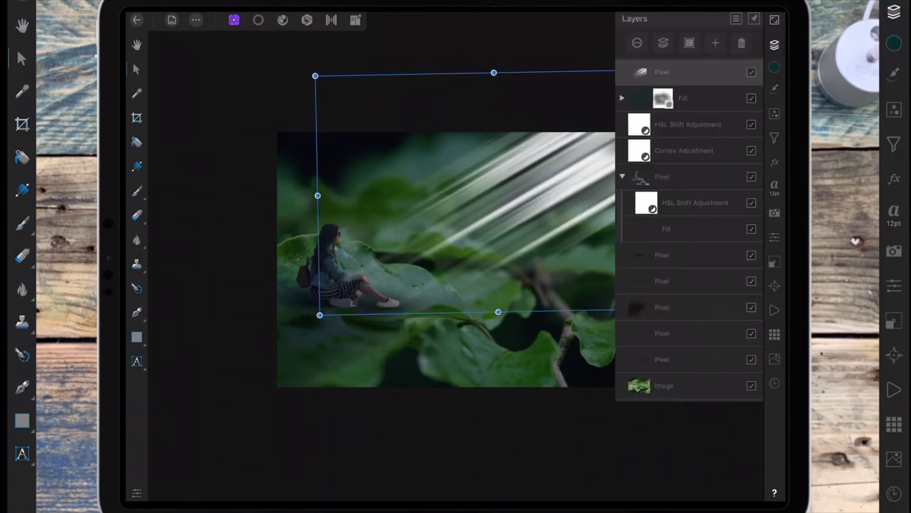
pyautogui.click(639, 40)
pyautogui.click(688, 108)
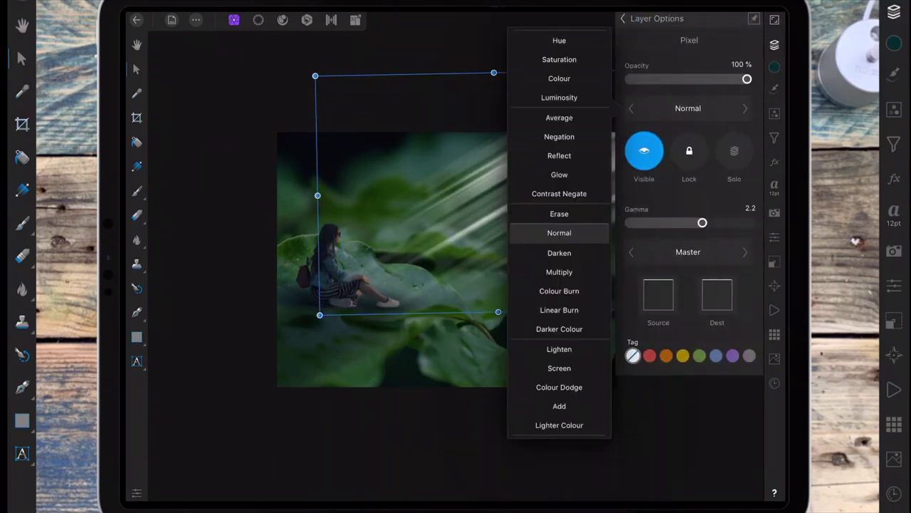
pyautogui.click(559, 367)
# Step: Lower the ray layer's opacity to about 13% so the beams become faint
pyautogui.moveTo(746, 79); pyautogui.dragTo(652, 79)
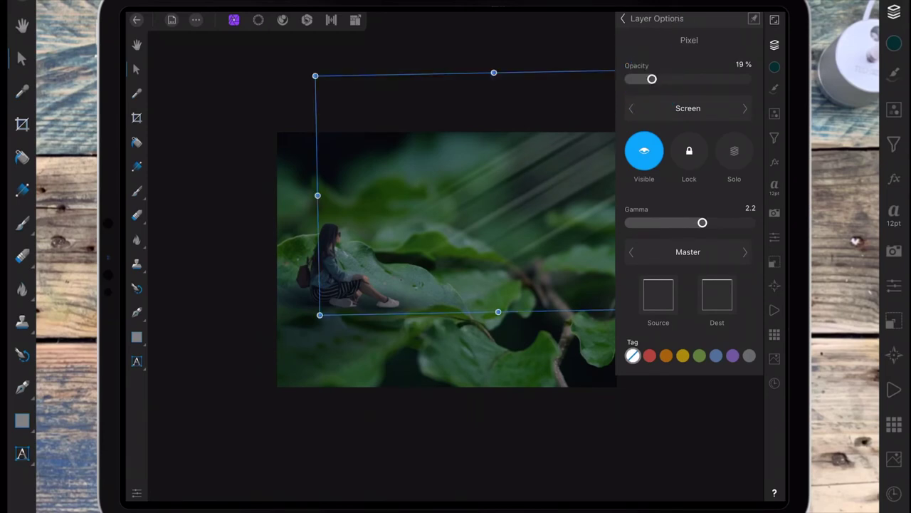
pyautogui.click(623, 18)
pyautogui.click(775, 44)
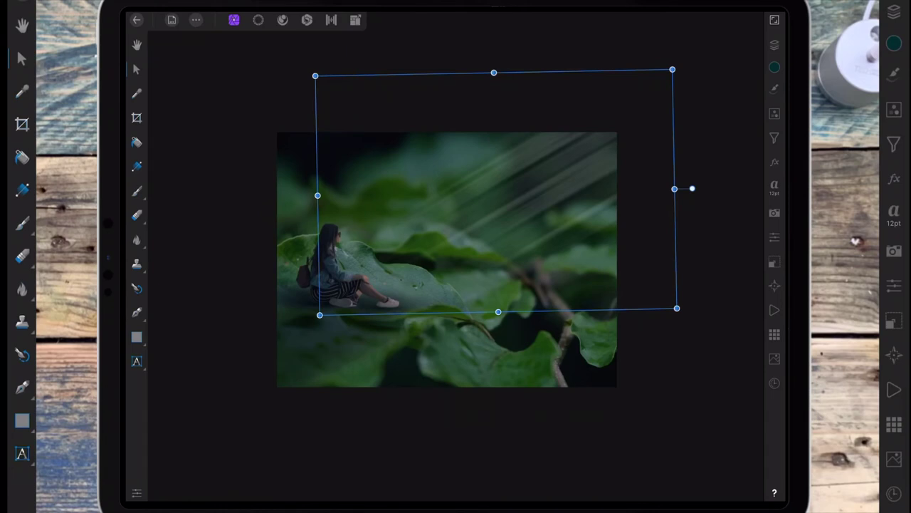
pyautogui.click(774, 44)
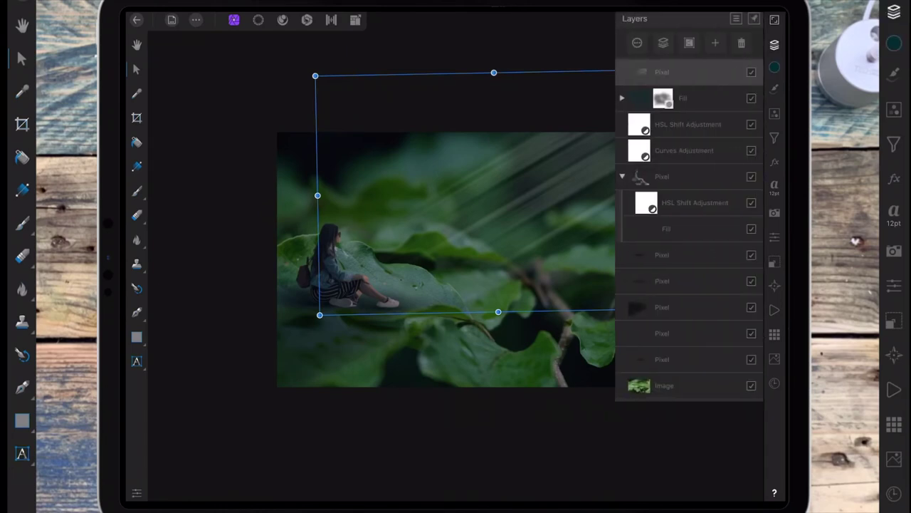
pyautogui.click(726, 73)
pyautogui.moveTo(652, 79); pyautogui.dragTo(639, 79)
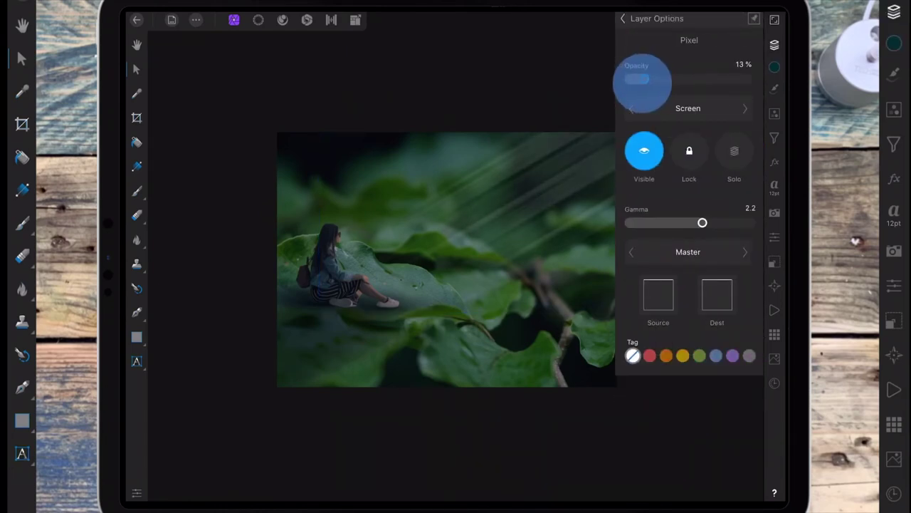
pyautogui.click(623, 18)
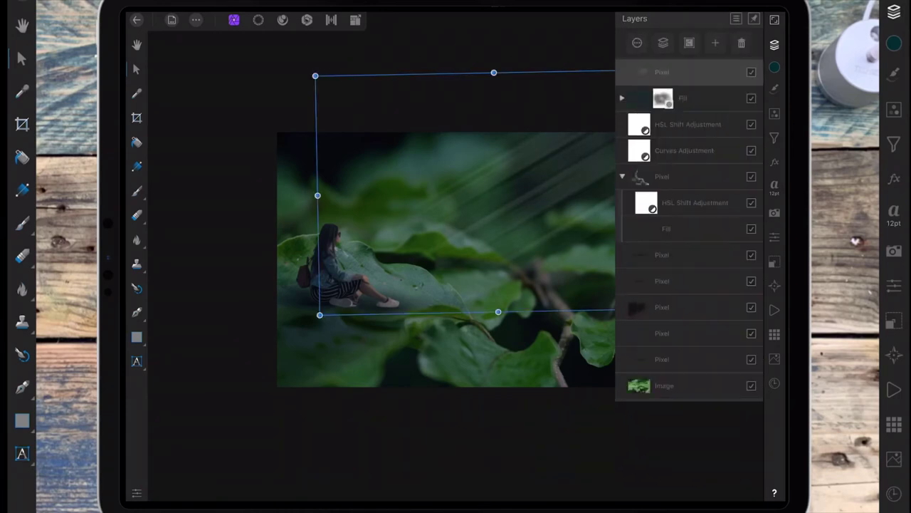
pyautogui.click(689, 40)
# Step: Switch to the Paint Brush and choose a round brush from the Basic category
pyautogui.click(775, 44)
pyautogui.click(137, 191)
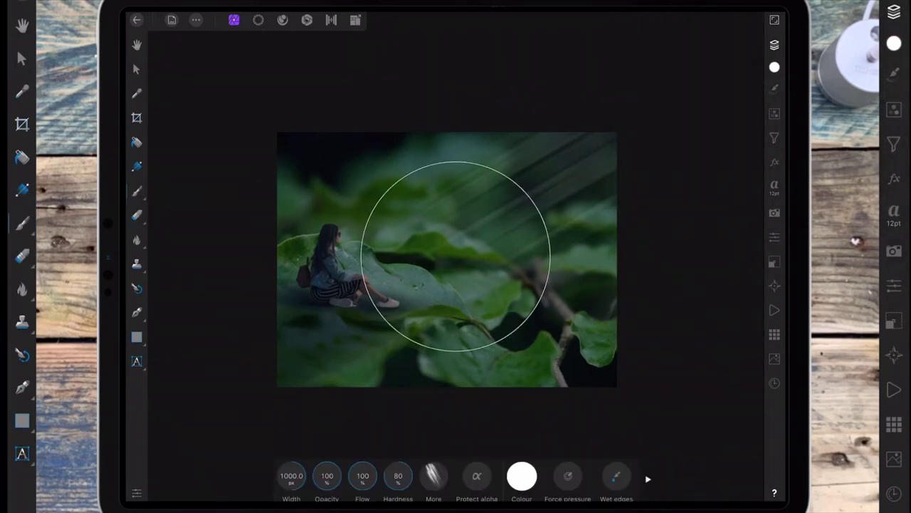
pyautogui.click(775, 89)
pyautogui.click(698, 42)
pyautogui.moveTo(558, 349); pyautogui.dragTo(558, 223)
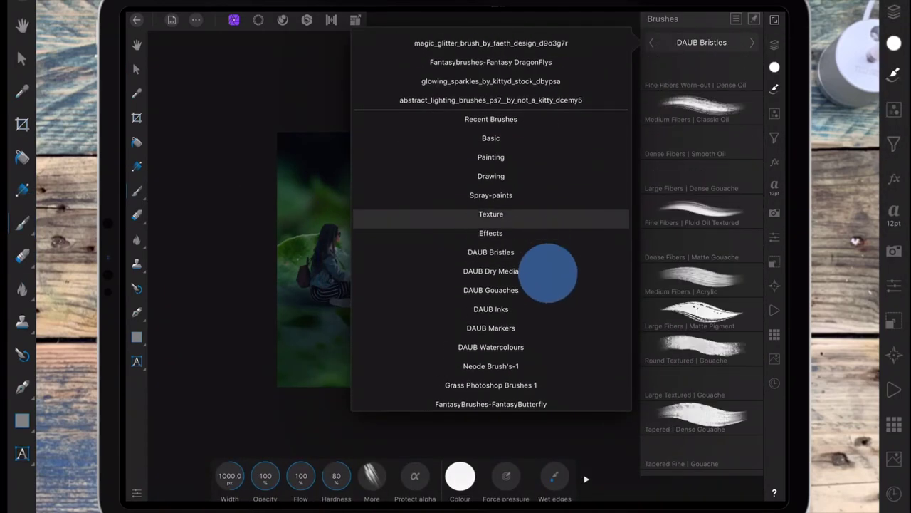
pyautogui.moveTo(548, 271); pyautogui.dragTo(553, 346)
pyautogui.click(491, 238)
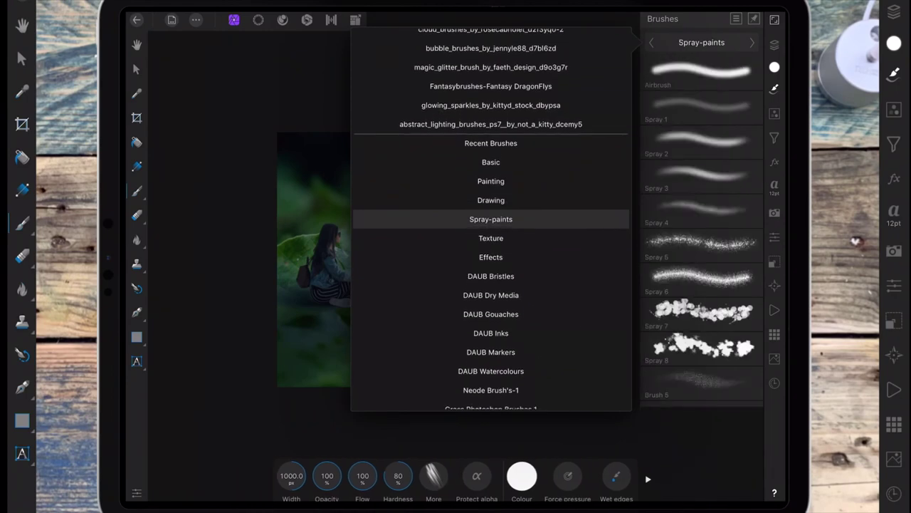
pyautogui.click(472, 162)
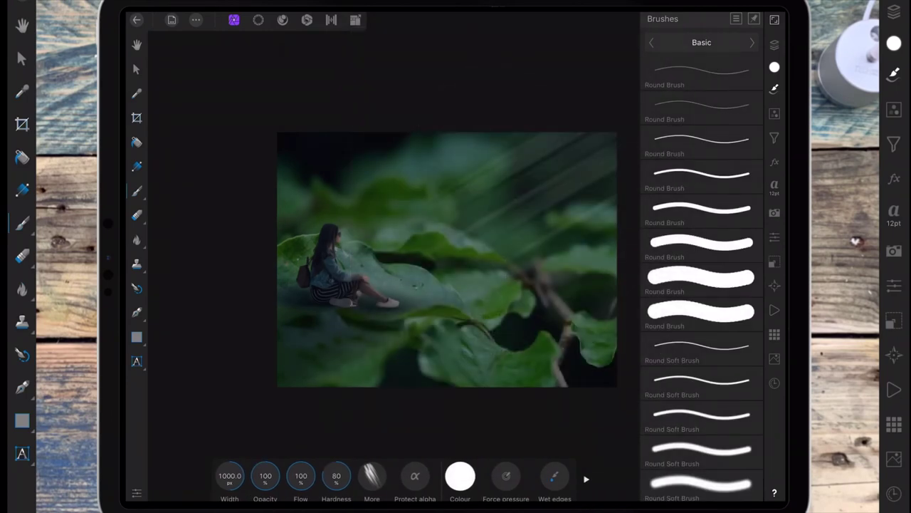
pyautogui.click(702, 173)
# Step: Set hardness 0, width about 460 px, flow 61%, and paint a white glow top-right
pyautogui.moveTo(398, 476); pyautogui.dragTo(356, 476)
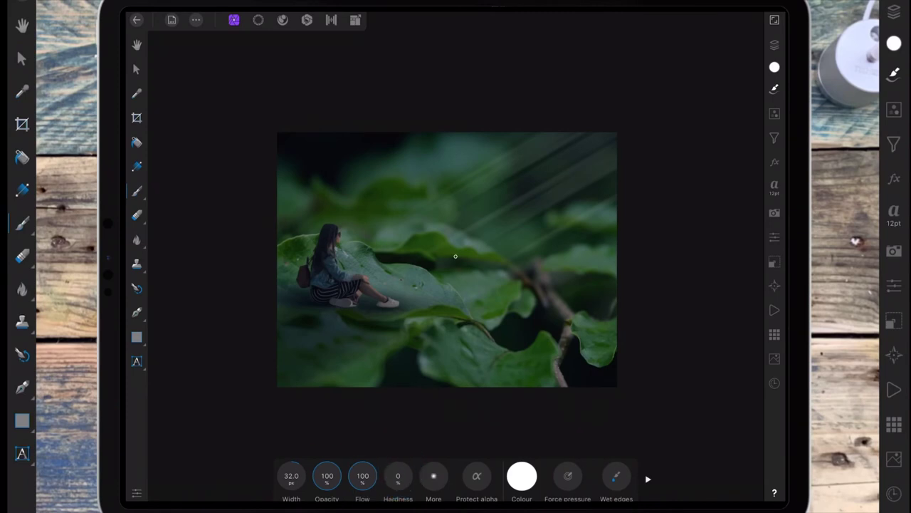
pyautogui.moveTo(291, 476); pyautogui.dragTo(686, 421)
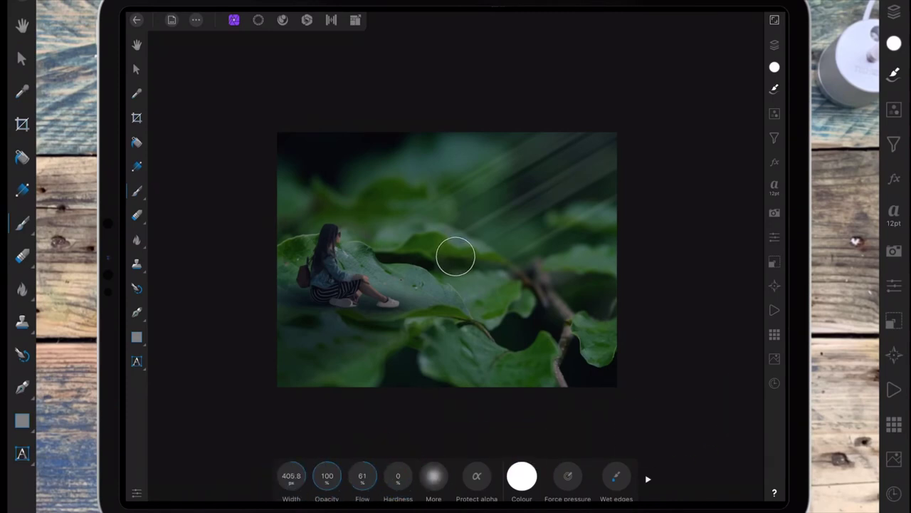
pyautogui.moveTo(362, 476); pyautogui.dragTo(368, 445)
pyautogui.moveTo(639, 124)
pyautogui.mouseDown()
pyautogui.moveTo(606, 122)
pyautogui.moveTo(612, 118)
pyautogui.moveTo(560, 182)
pyautogui.moveTo(636, 163)
pyautogui.moveTo(484, 135)
pyautogui.moveTo(584, 214)
pyautogui.mouseUp()
pyautogui.click(774, 44)
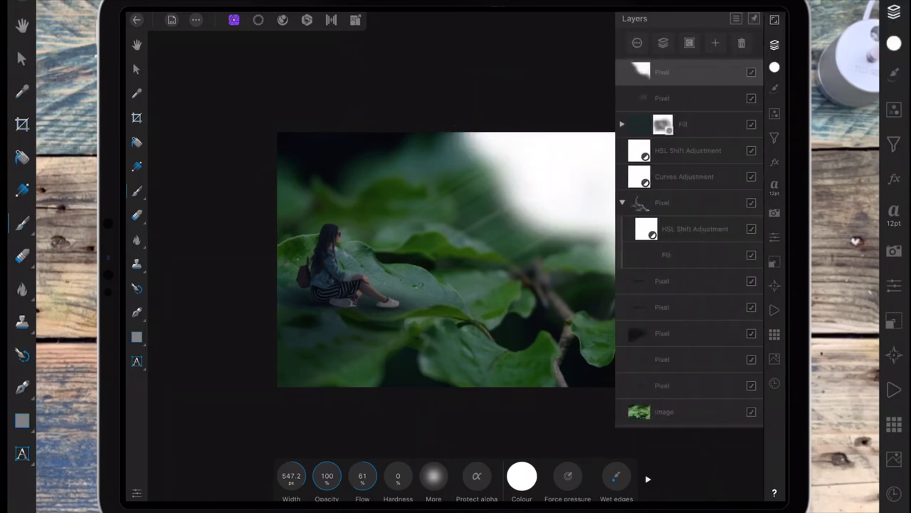
# Step: Set the white glow layer to Screen blending at 15% opacity
pyautogui.click(756, 72)
pyautogui.click(688, 108)
pyautogui.click(559, 367)
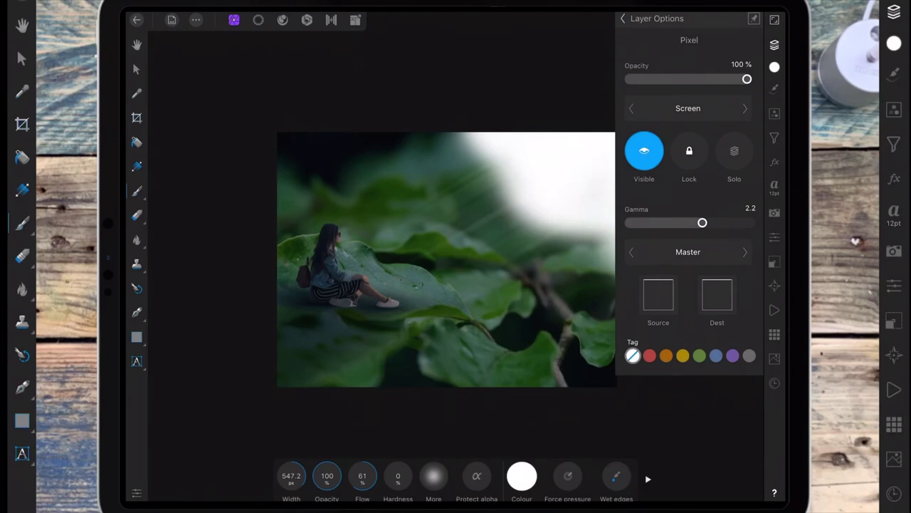
pyautogui.moveTo(744, 82)
pyautogui.mouseDown()
pyautogui.moveTo(658, 89)
pyautogui.moveTo(647, 100)
pyautogui.mouseUp()
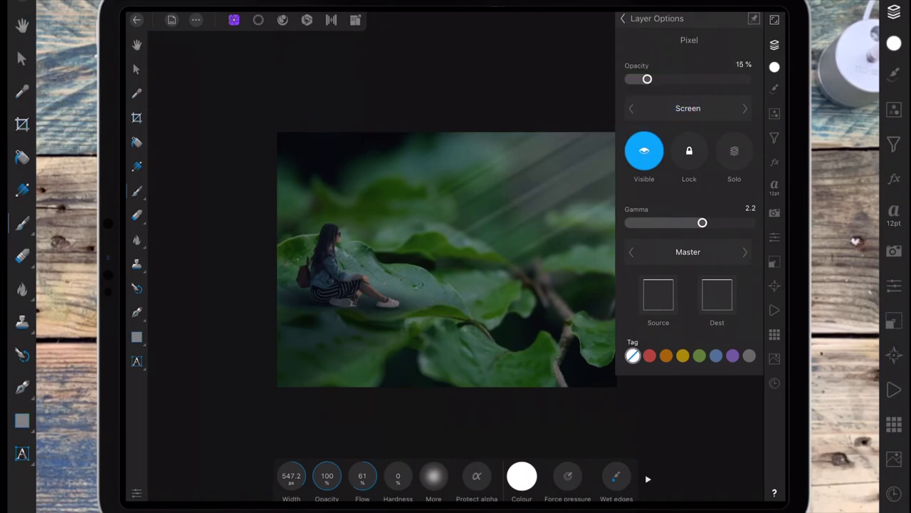
pyautogui.click(624, 18)
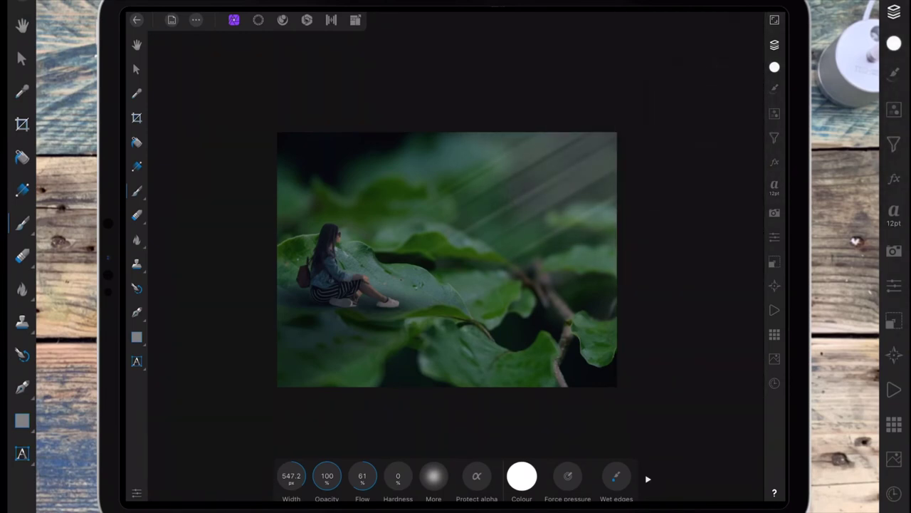
# Step: Paint a second white glow at the top-right corner and set it to Screen blending
pyautogui.moveTo(605, 142); pyautogui.dragTo(663, 138)
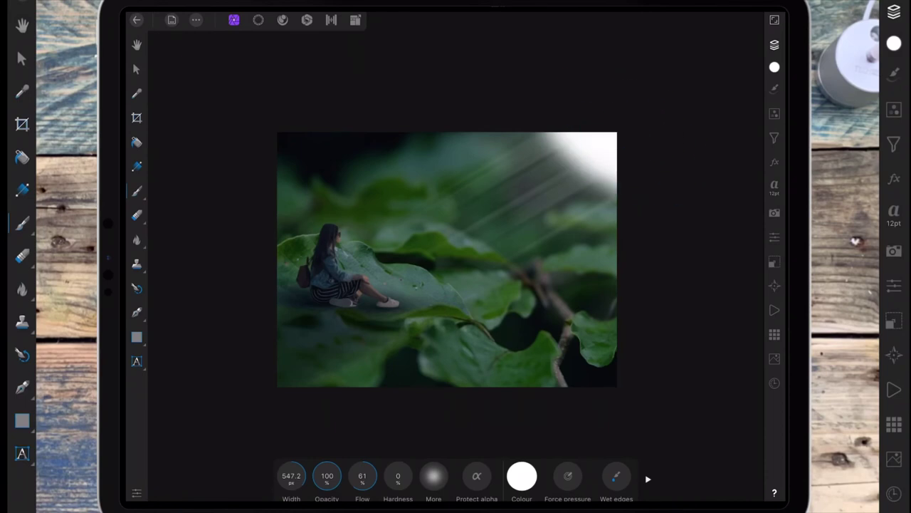
pyautogui.click(775, 45)
pyautogui.click(684, 67)
pyautogui.click(688, 108)
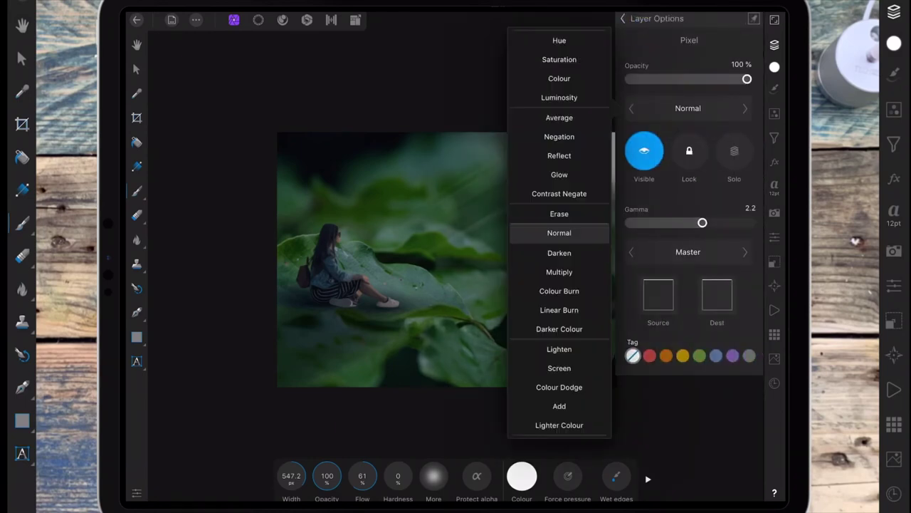
pyautogui.click(559, 368)
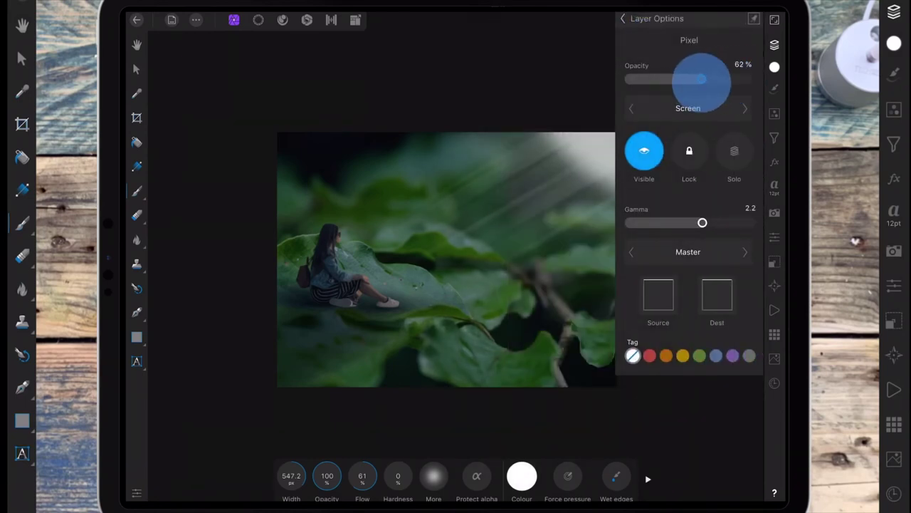
# Step: Dim the second glow to 17% opacity and collapse the Pixel group
pyautogui.moveTo(747, 79); pyautogui.dragTo(658, 79)
pyautogui.click(775, 45)
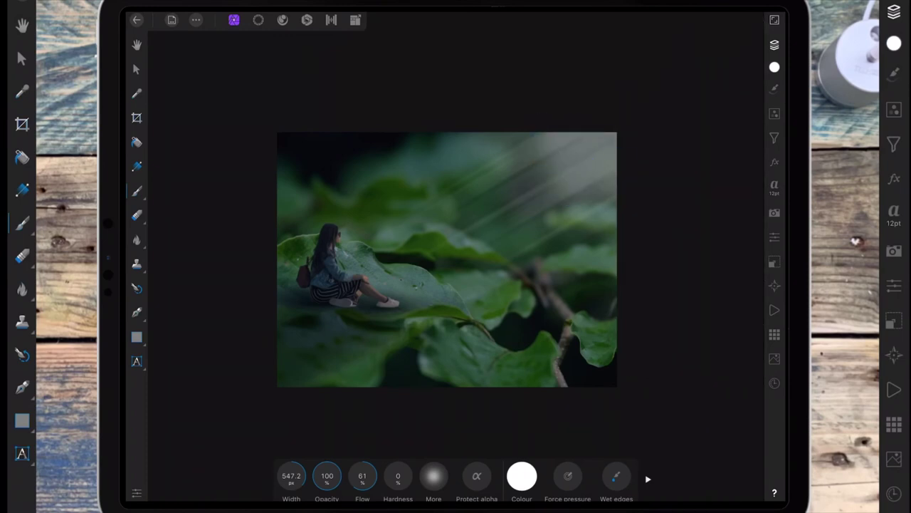
pyautogui.click(774, 45)
pyautogui.moveTo(651, 78); pyautogui.dragTo(649, 80)
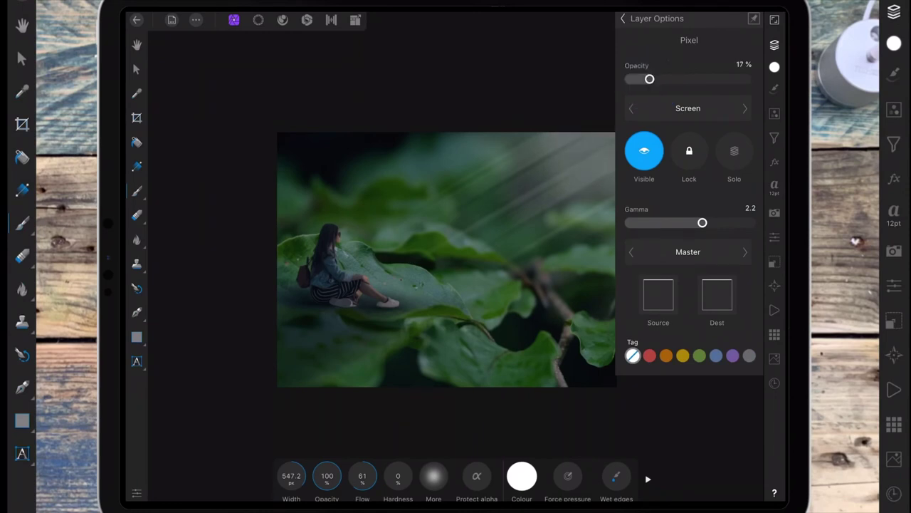
pyautogui.click(623, 18)
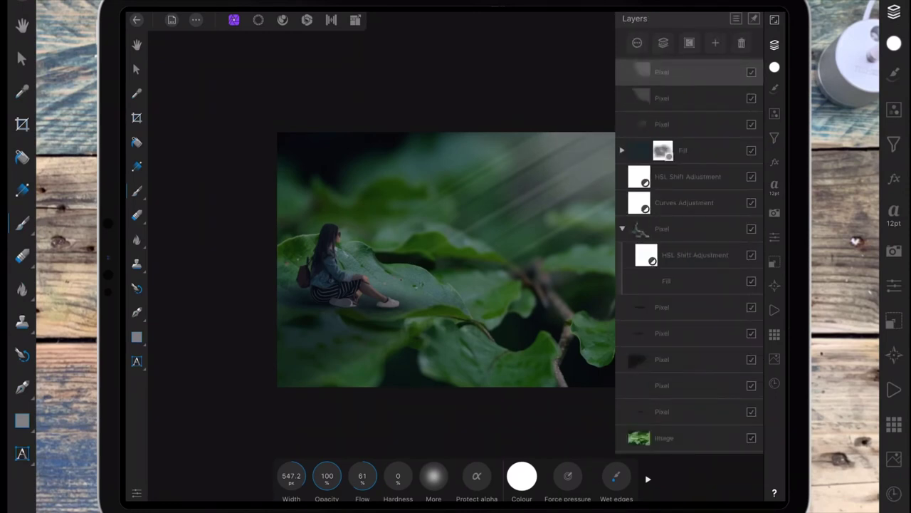
pyautogui.click(622, 228)
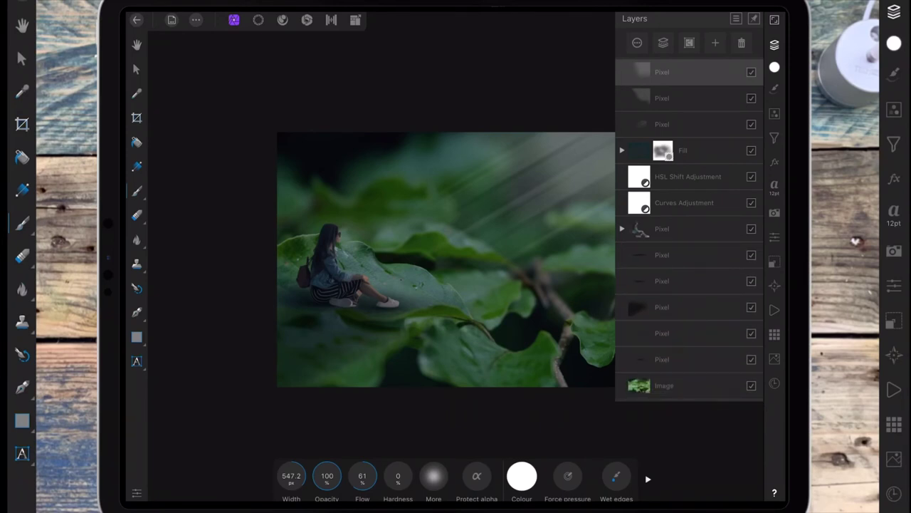
pyautogui.click(774, 44)
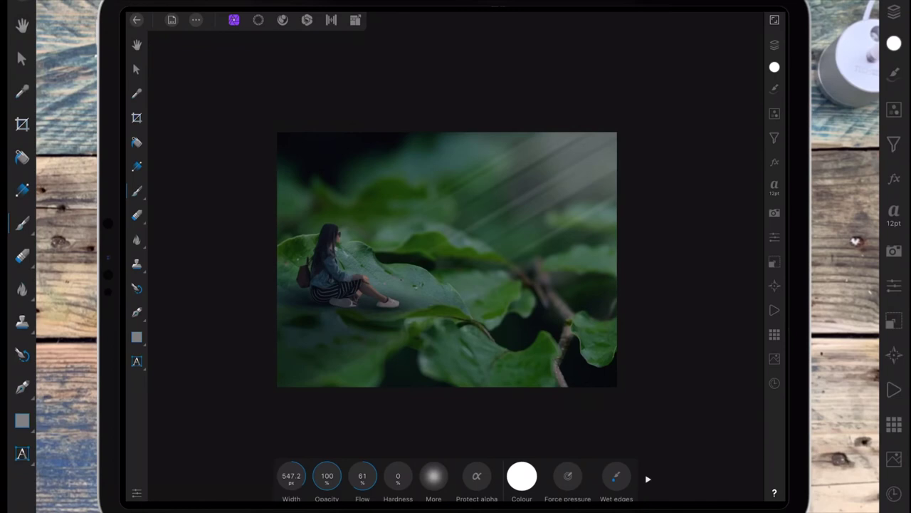
# Step: Add an Exposure adjustment to the composite and raise exposure to 1.00
pyautogui.click(774, 45)
pyautogui.click(775, 114)
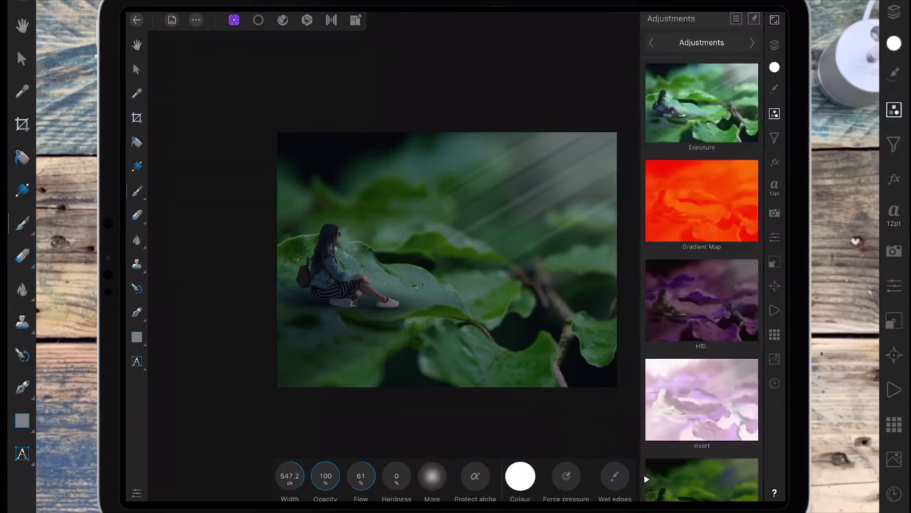
pyautogui.click(702, 102)
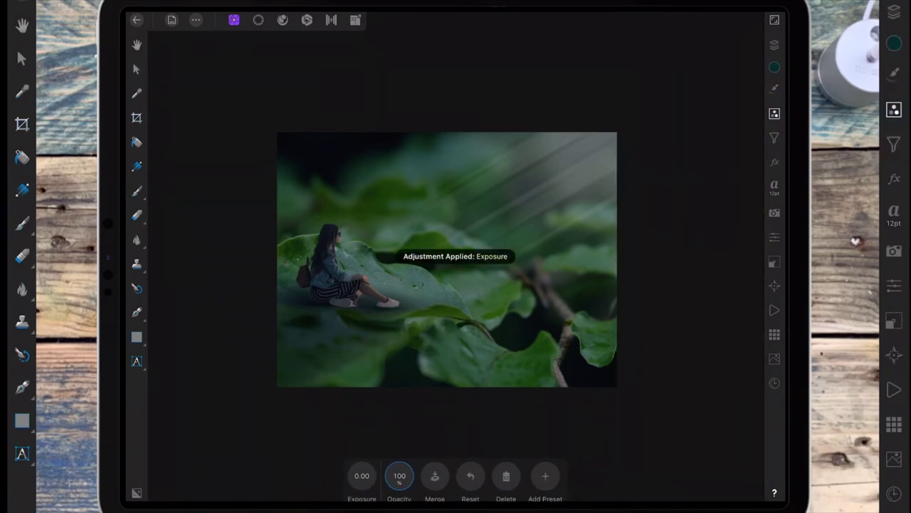
pyautogui.moveTo(362, 475); pyautogui.dragTo(424, 476)
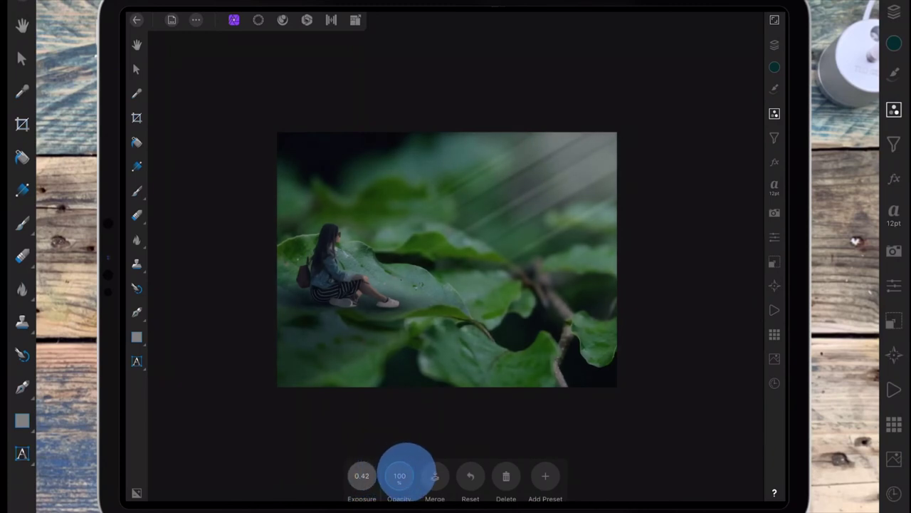
pyautogui.moveTo(362, 475); pyautogui.dragTo(391, 465)
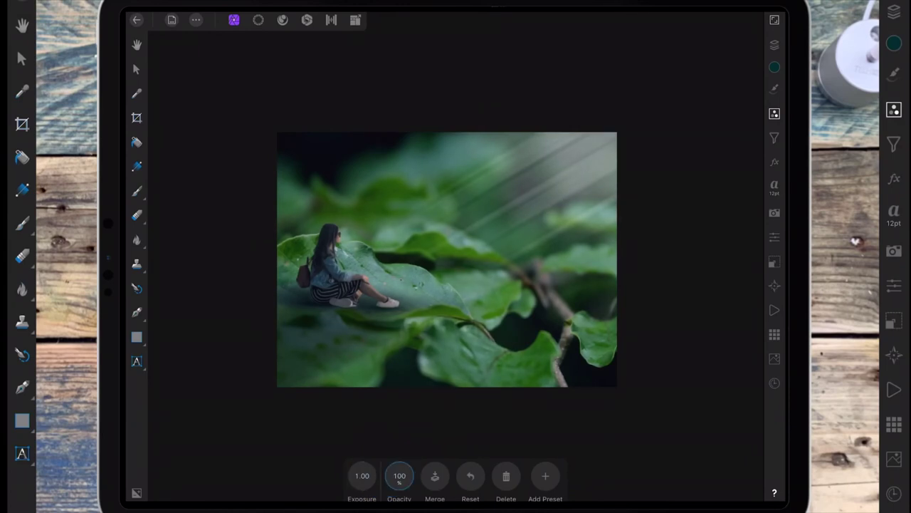
pyautogui.click(358, 470)
pyautogui.click(775, 44)
pyautogui.click(657, 41)
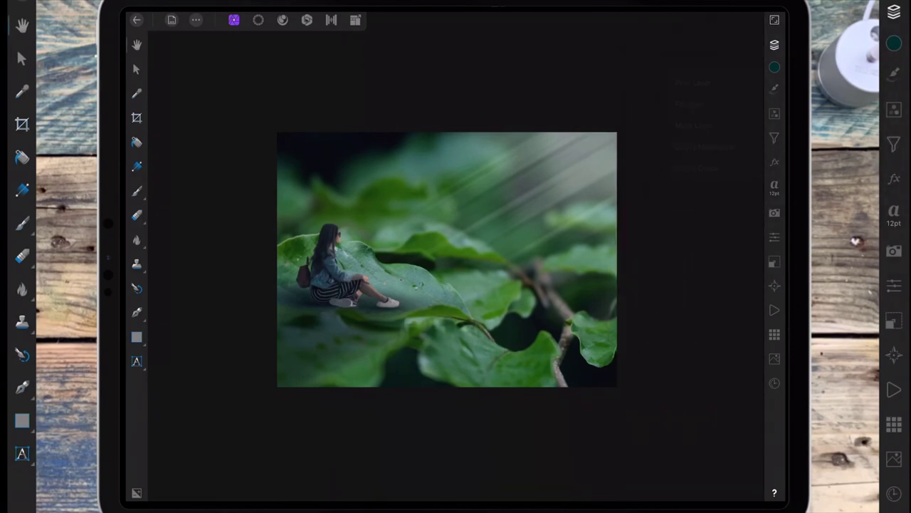
# Step: Paint the lower and left image edges with a very dark green 914 px brush
pyautogui.click(137, 191)
pyautogui.click(522, 475)
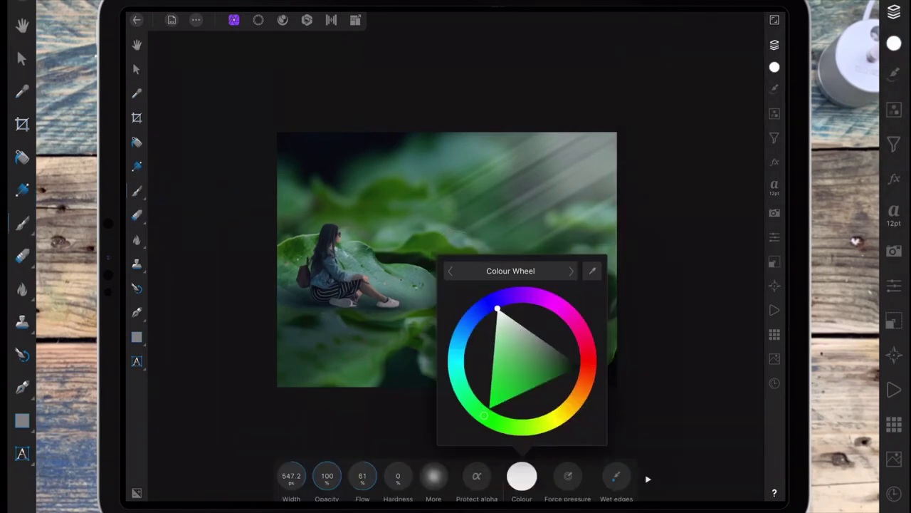
pyautogui.click(537, 367)
pyautogui.moveTo(536, 367)
pyautogui.mouseDown()
pyautogui.moveTo(579, 366)
pyautogui.moveTo(566, 366)
pyautogui.mouseUp()
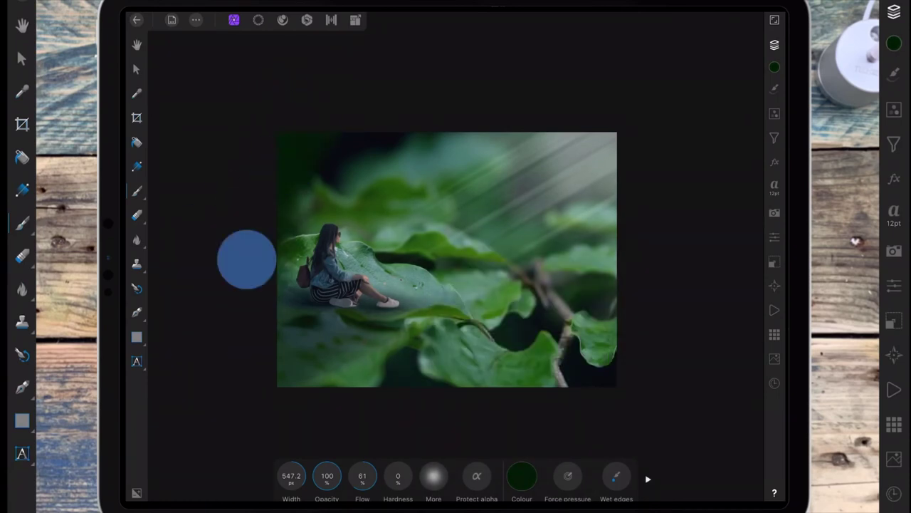
pyautogui.moveTo(246, 259)
pyautogui.mouseDown()
pyautogui.moveTo(289, 417)
pyautogui.moveTo(346, 356)
pyautogui.moveTo(363, 382)
pyautogui.moveTo(504, 356)
pyautogui.moveTo(562, 366)
pyautogui.mouseUp()
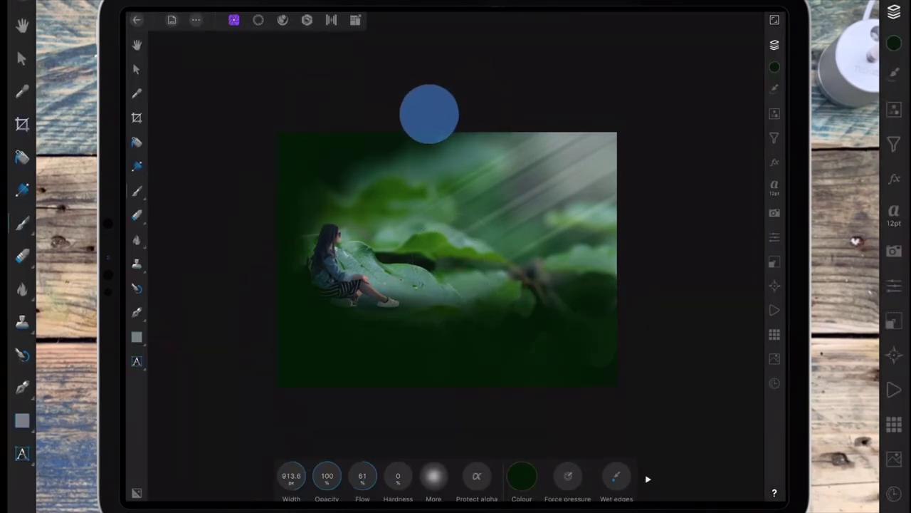
pyautogui.moveTo(270, 251)
pyautogui.mouseDown()
pyautogui.moveTo(280, 309)
pyautogui.moveTo(295, 291)
pyautogui.moveTo(330, 361)
pyautogui.moveTo(415, 382)
pyautogui.moveTo(297, 344)
pyautogui.moveTo(434, 432)
pyautogui.mouseUp()
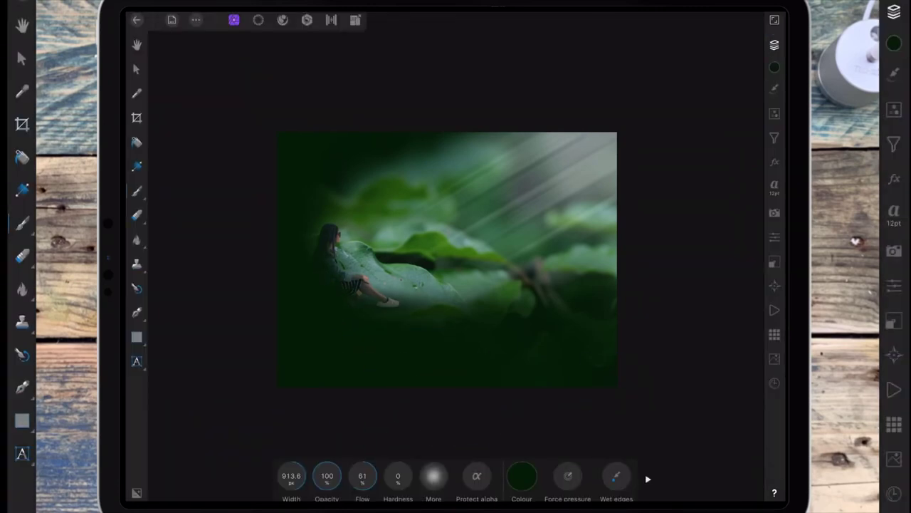
# Step: Lower the vignette layer's opacity to 38%
pyautogui.click(775, 45)
pyautogui.click(636, 40)
pyautogui.moveTo(749, 79)
pyautogui.mouseDown()
pyautogui.moveTo(592, 81)
pyautogui.moveTo(662, 81)
pyautogui.moveTo(610, 84)
pyautogui.moveTo(643, 81)
pyautogui.mouseUp()
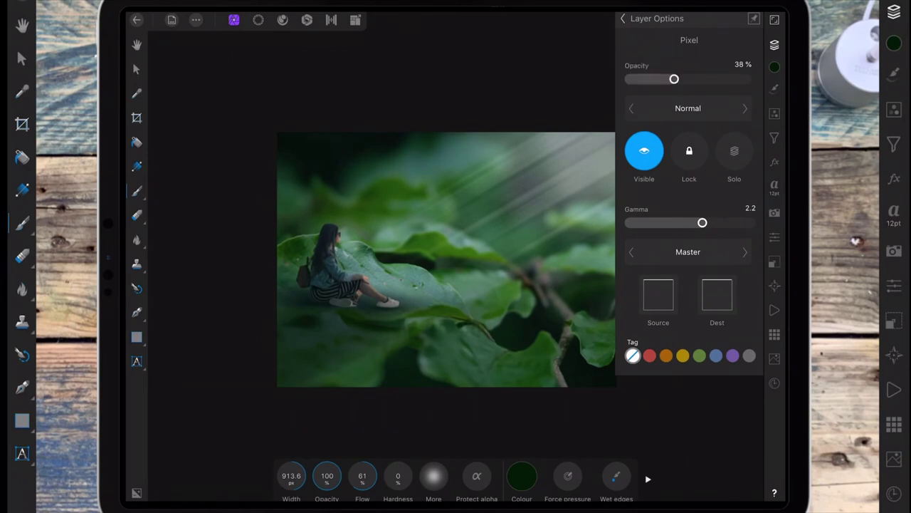
# Step: Switch the dark green vignette layer to Multiply blending at about 16% opacity
pyautogui.click(687, 108)
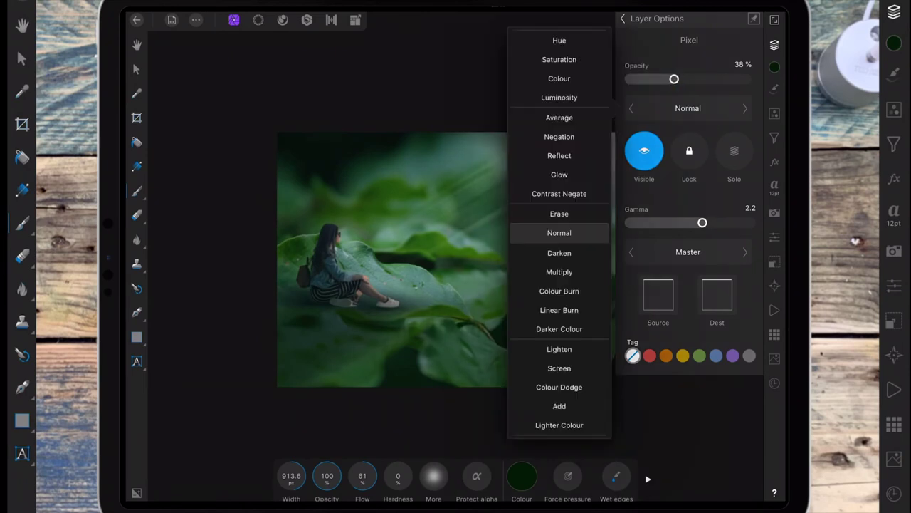
pyautogui.click(559, 271)
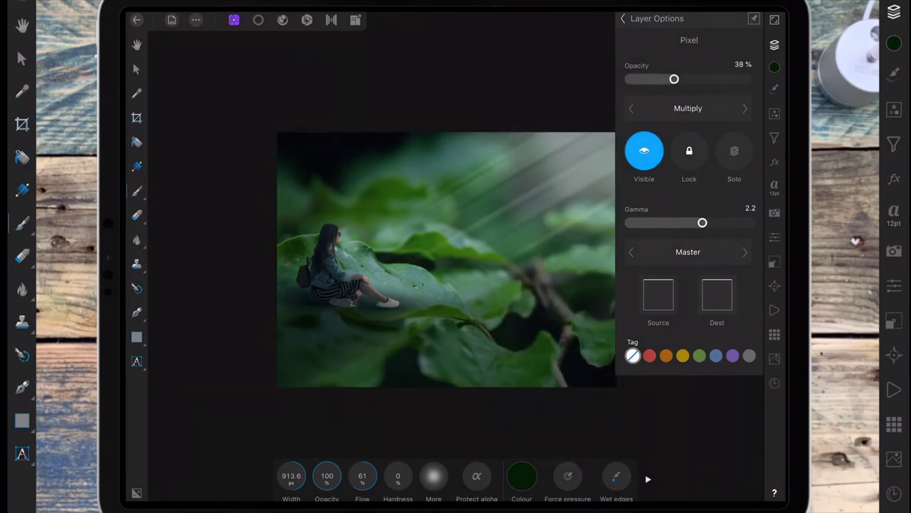
pyautogui.moveTo(675, 79)
pyautogui.mouseDown()
pyautogui.moveTo(621, 79)
pyautogui.moveTo(651, 79)
pyautogui.mouseUp()
pyautogui.click(623, 19)
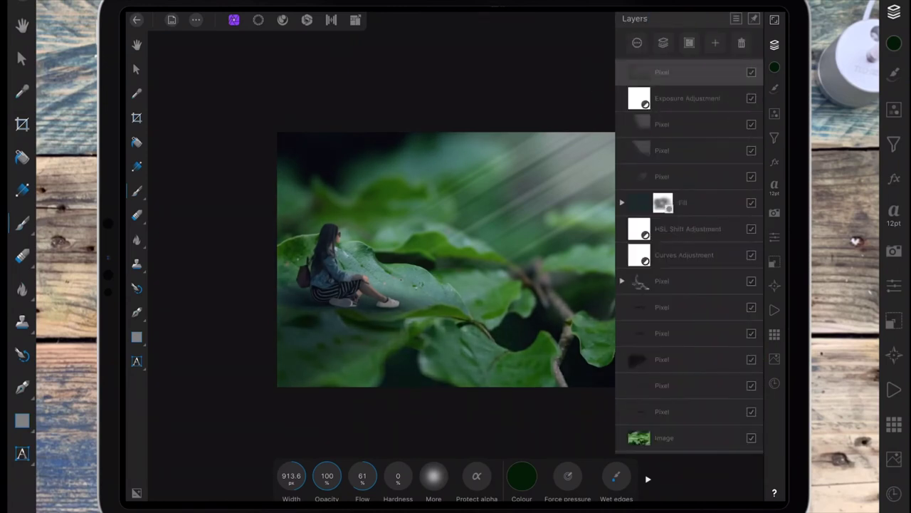
pyautogui.click(775, 45)
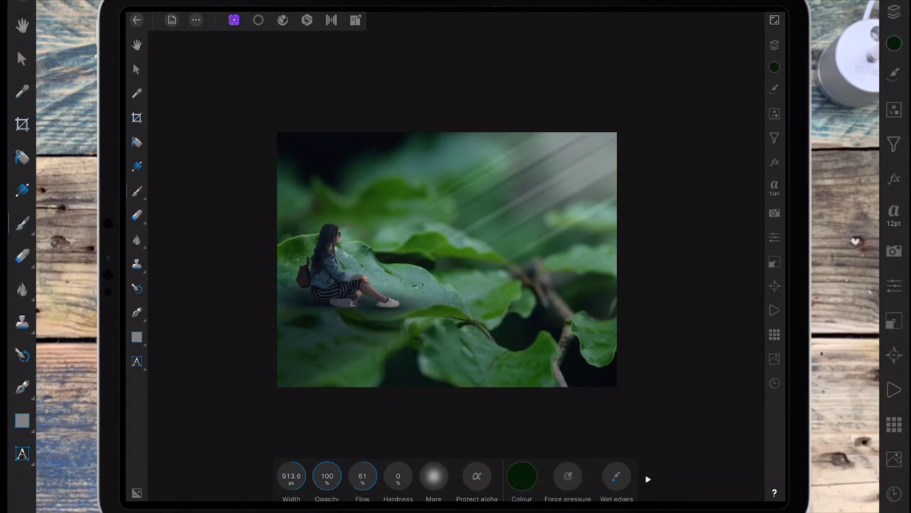
# Step: Add a Depth of Field Blur live filter from the Blurs filters
pyautogui.click(774, 44)
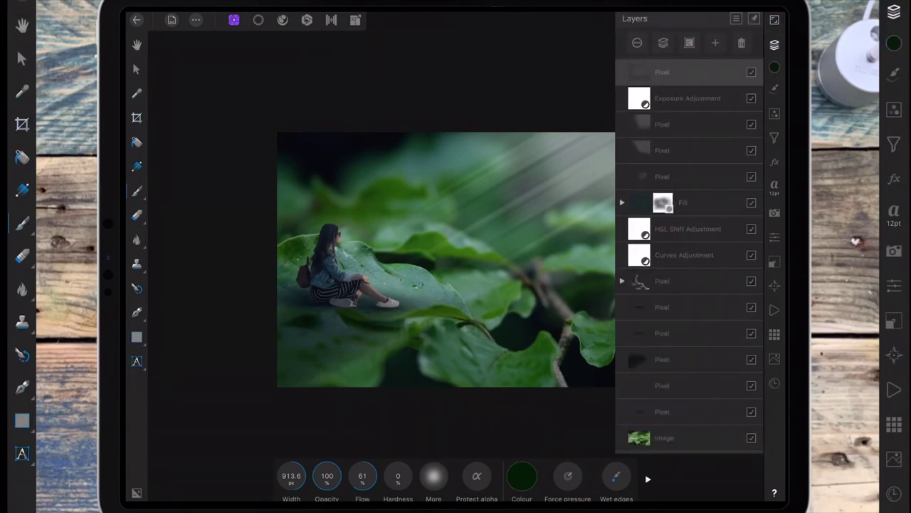
pyautogui.click(775, 137)
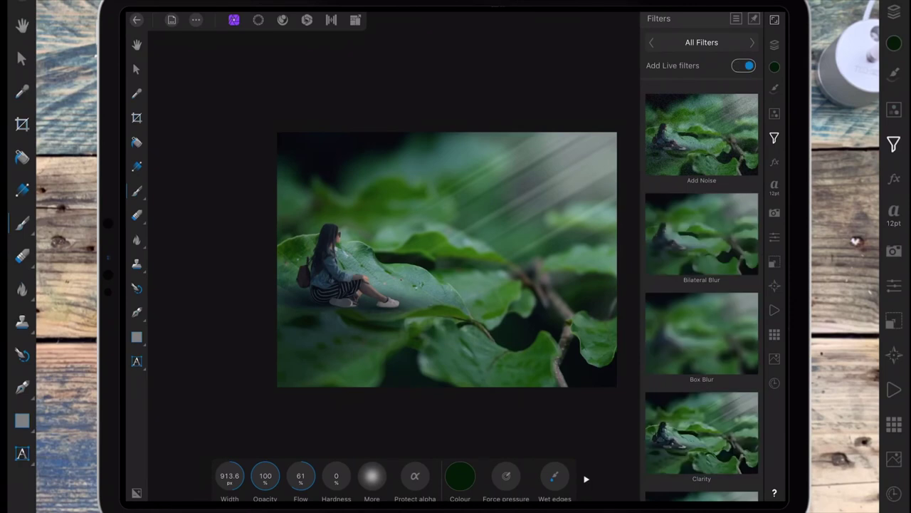
pyautogui.click(702, 42)
pyautogui.moveTo(588, 94); pyautogui.dragTo(588, 74)
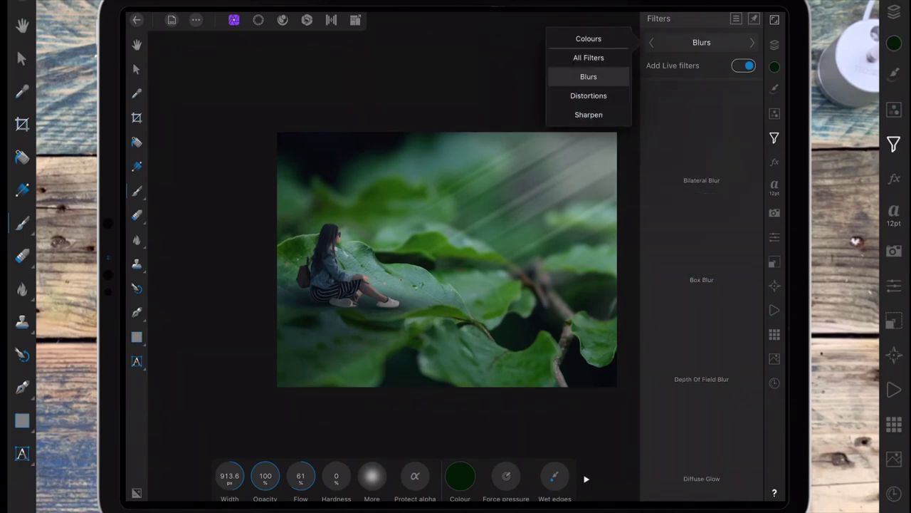
pyautogui.moveTo(732, 251); pyautogui.dragTo(732, 226)
pyautogui.click(702, 313)
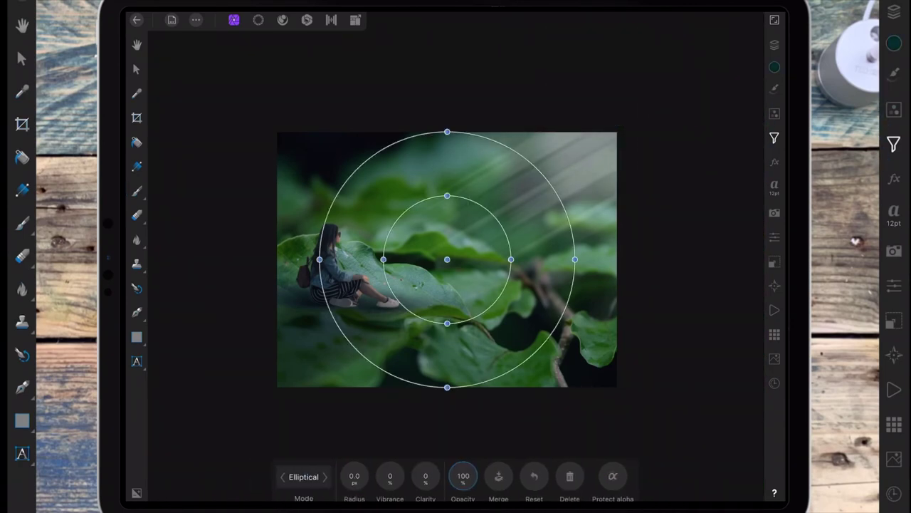
# Step: Tilt the blur's focus ellipses over the girl and move the blur layer to the top
pyautogui.moveTo(575, 259); pyautogui.dragTo(667, 245)
pyautogui.moveTo(448, 259); pyautogui.dragTo(404, 263)
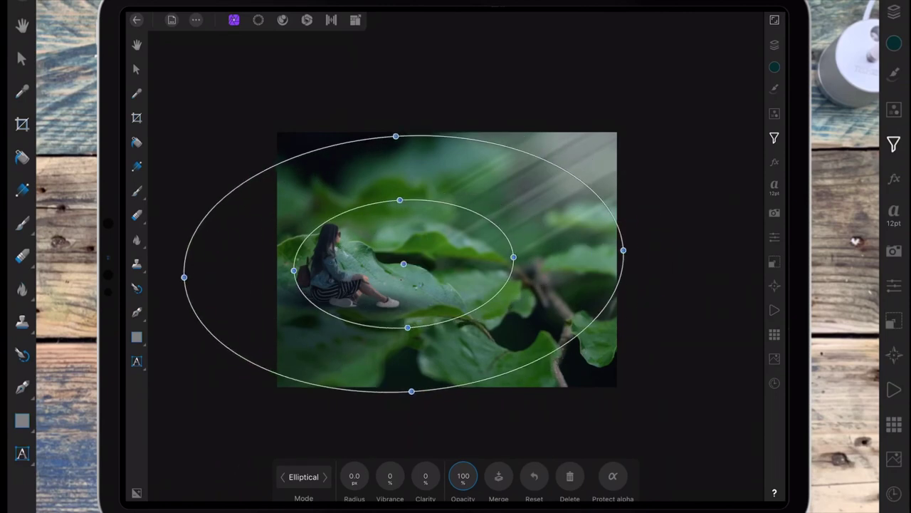
pyautogui.moveTo(623, 250); pyautogui.dragTo(679, 150)
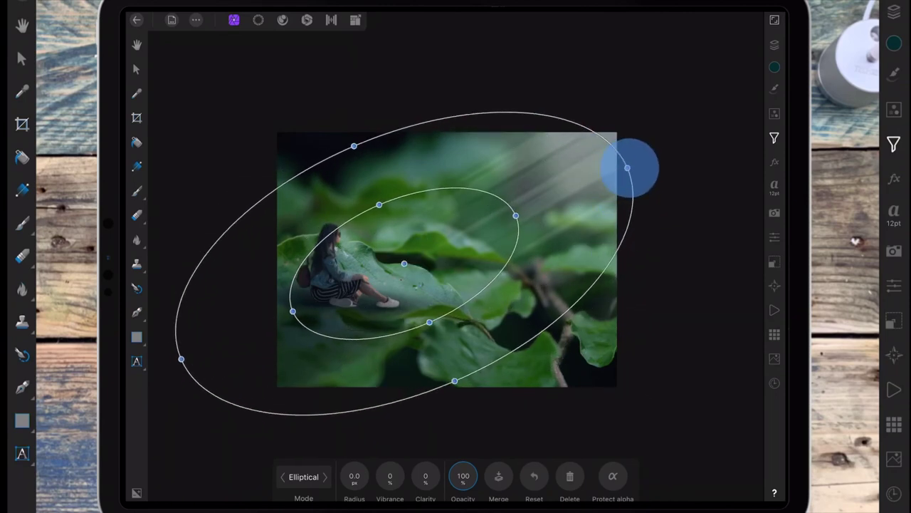
pyautogui.moveTo(404, 263); pyautogui.dragTo(426, 242)
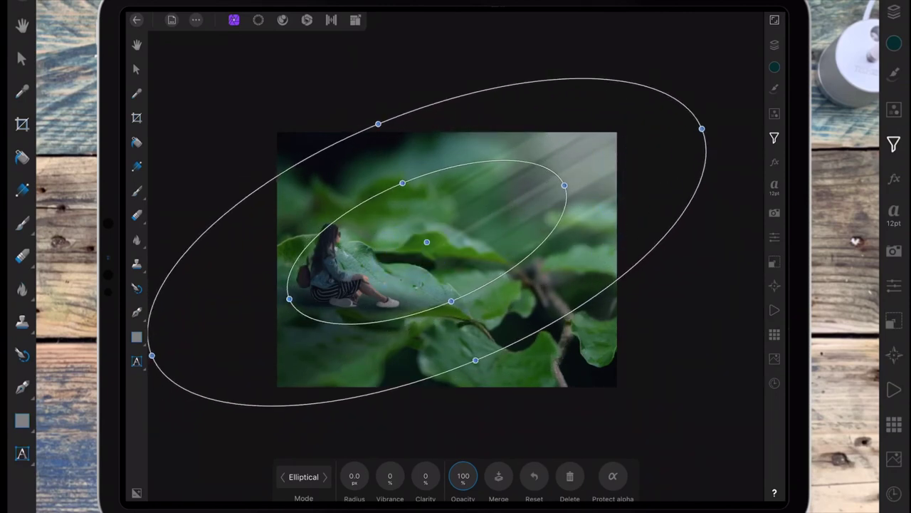
pyautogui.click(774, 44)
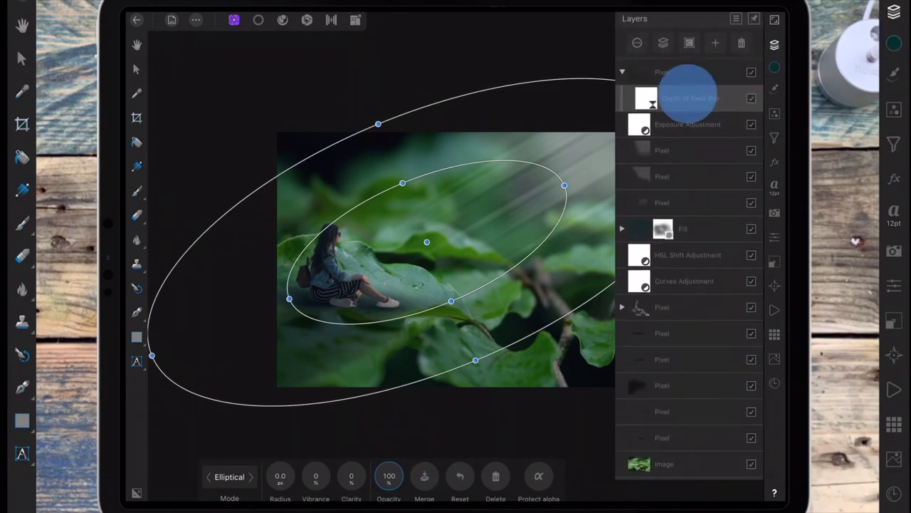
pyautogui.moveTo(691, 94); pyautogui.dragTo(691, 65)
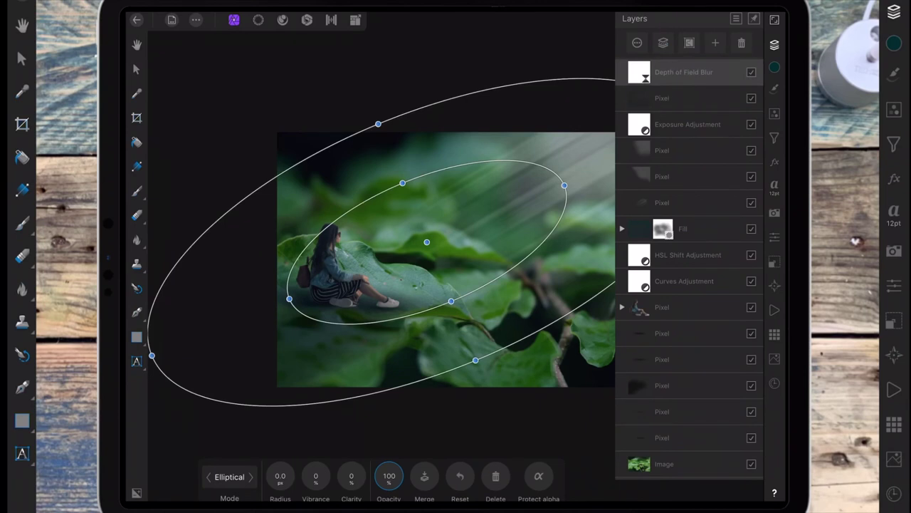
# Step: Tune the blur to vibrance 12% and clarity 3%, enable Protect alpha, and enlarge the outer falloff
pyautogui.click(774, 44)
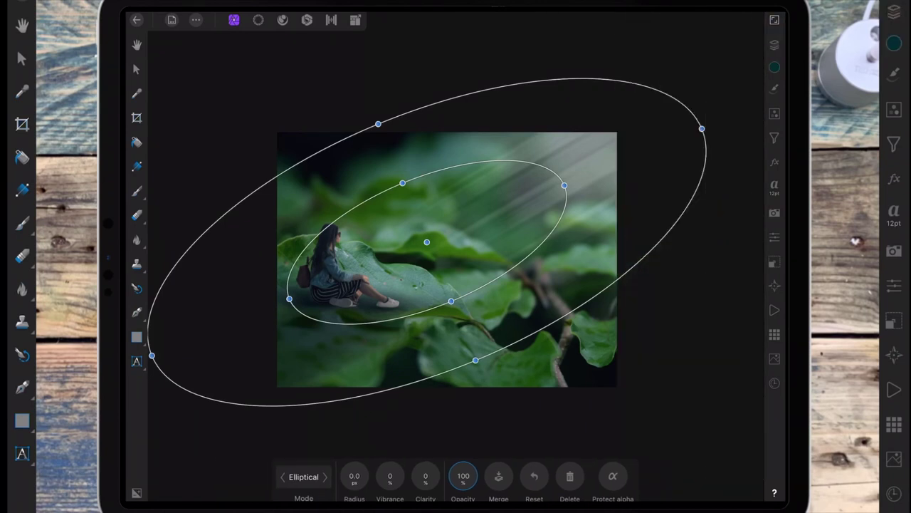
pyautogui.moveTo(426, 475)
pyautogui.mouseDown()
pyautogui.moveTo(440, 475)
pyautogui.moveTo(410, 475)
pyautogui.mouseUp()
pyautogui.click(397, 476)
pyautogui.moveTo(354, 475); pyautogui.dragTo(374, 475)
pyautogui.click(612, 475)
pyautogui.moveTo(390, 475); pyautogui.dragTo(417, 475)
pyautogui.moveTo(475, 359); pyautogui.dragTo(485, 372)
pyautogui.moveTo(425, 476); pyautogui.dragTo(423, 474)
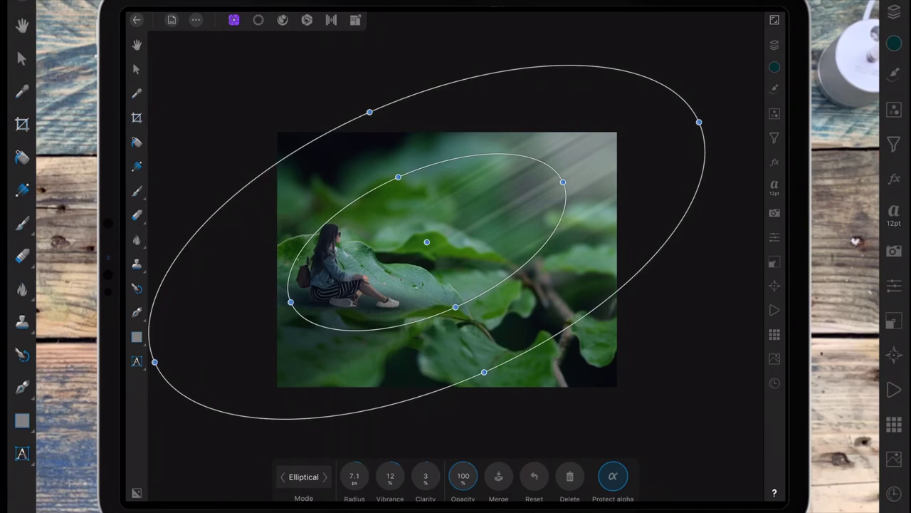
# Step: Hide and reshow the Depth of Field Blur layer to compare the effect
pyautogui.click(137, 44)
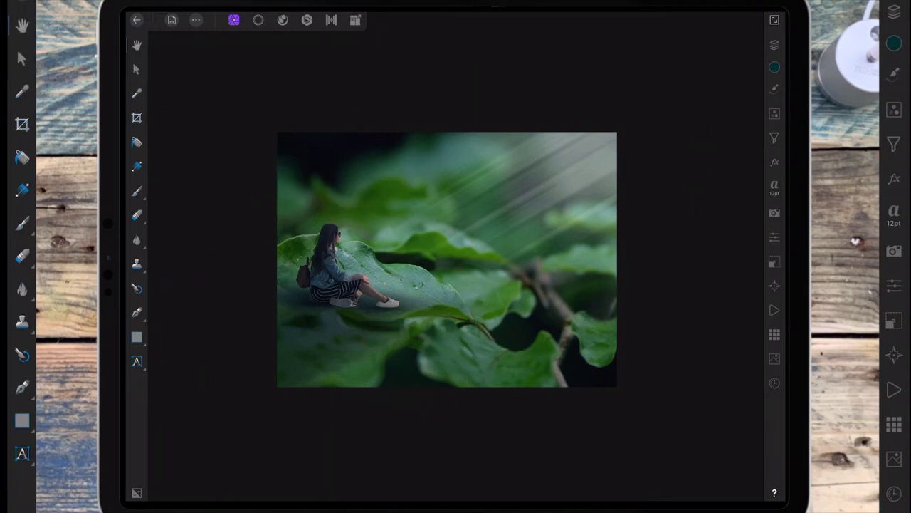
pyautogui.click(775, 44)
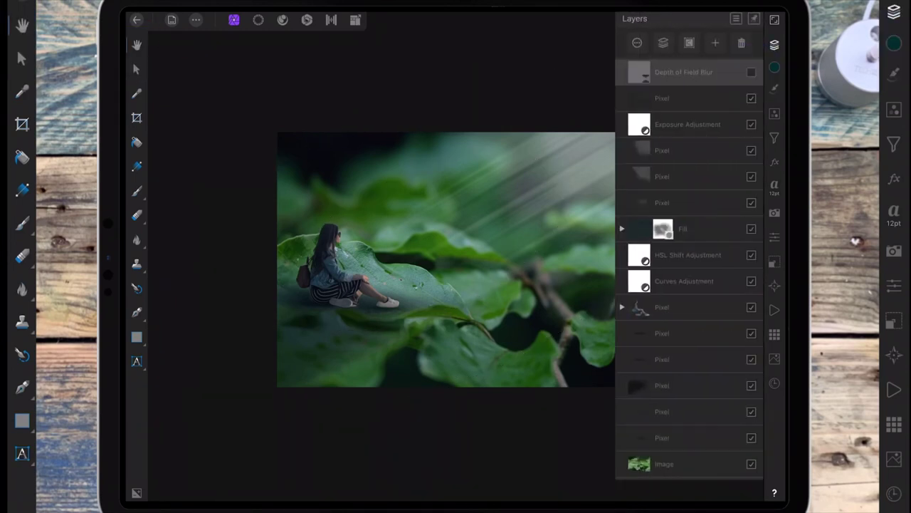
pyautogui.click(751, 72)
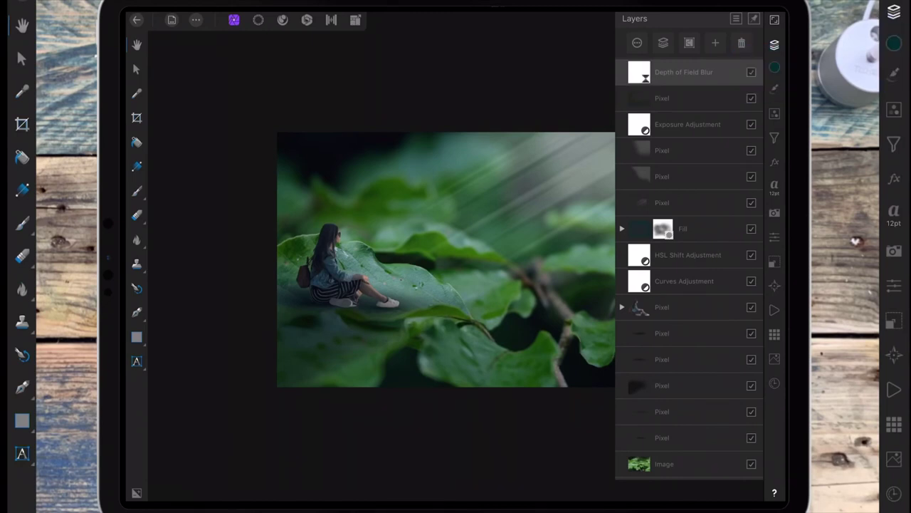
pyautogui.click(751, 72)
pyautogui.click(639, 72)
# Step: Raise the blur radius to about 12 px and refit the tilted focus ellipses around the girl
pyautogui.moveTo(354, 476); pyautogui.dragTo(365, 473)
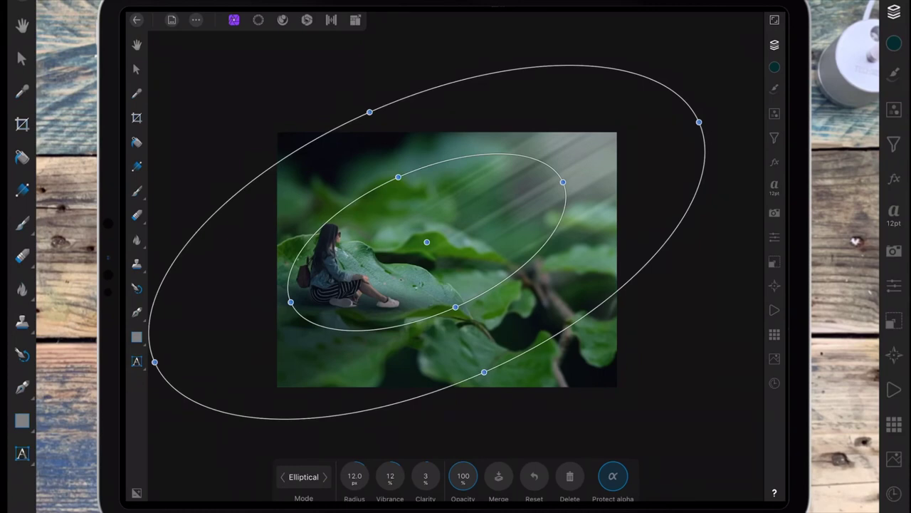
pyautogui.moveTo(455, 307); pyautogui.dragTo(445, 305)
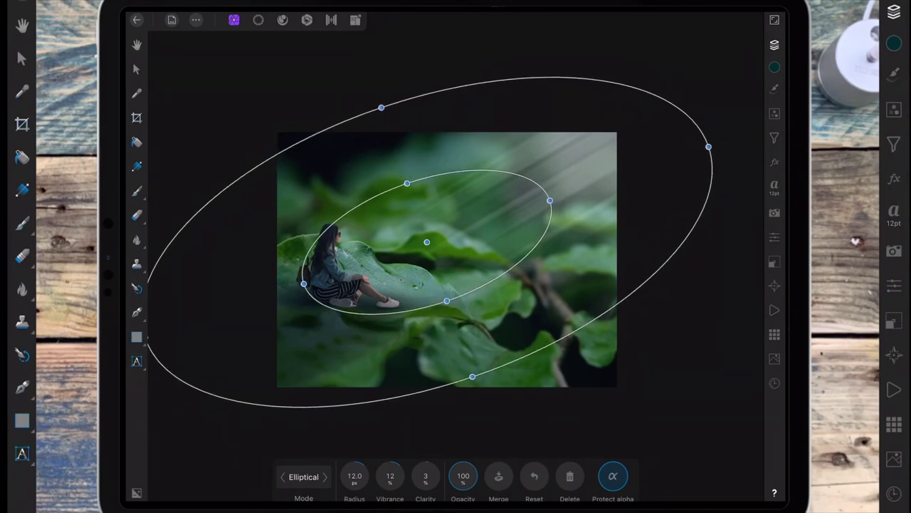
pyautogui.click(432, 233)
pyautogui.moveTo(432, 233); pyautogui.dragTo(427, 231)
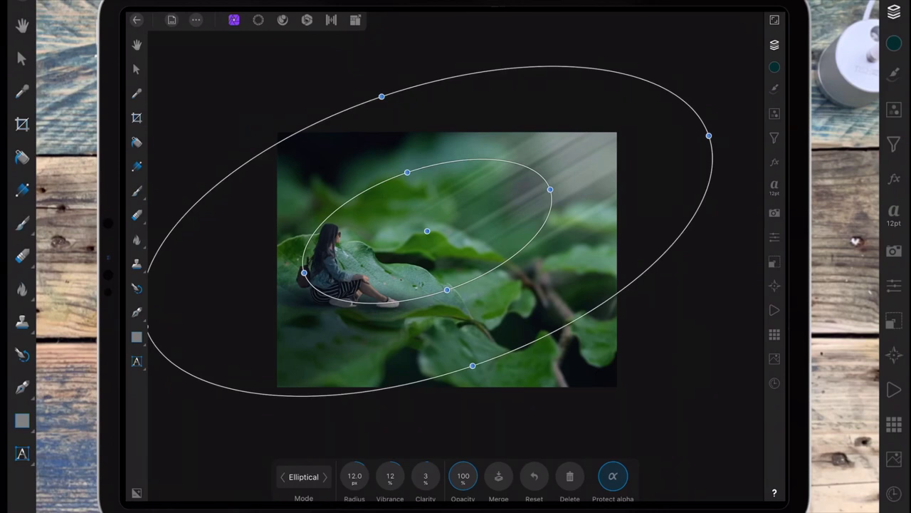
pyautogui.moveTo(551, 189); pyautogui.dragTo(529, 197)
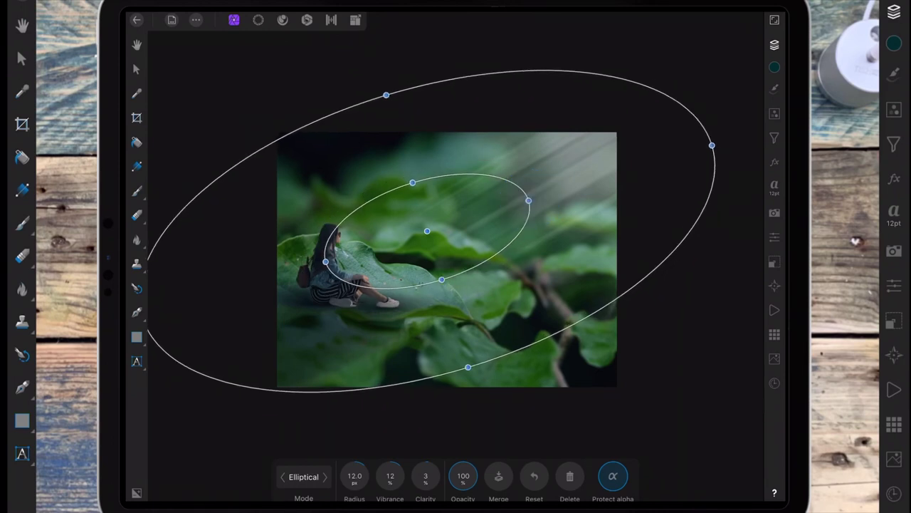
pyautogui.moveTo(427, 231); pyautogui.dragTo(417, 240)
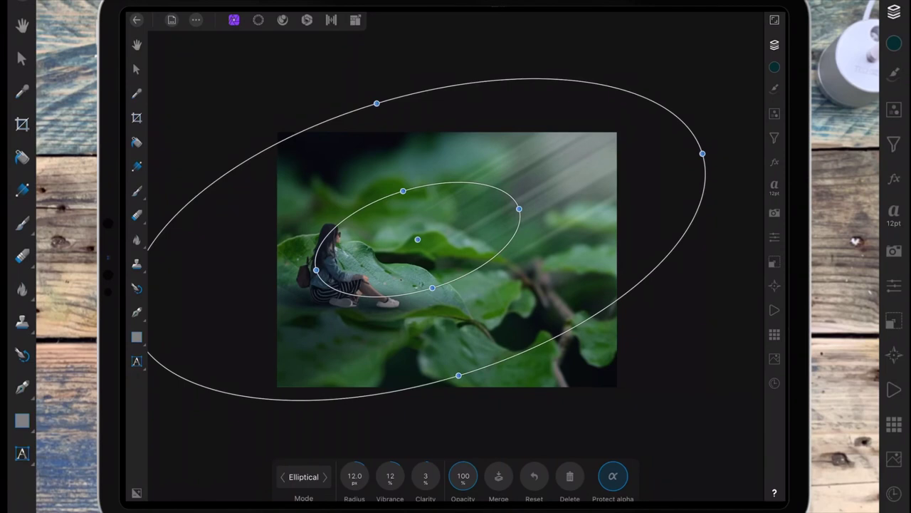
pyautogui.moveTo(519, 209); pyautogui.dragTo(532, 199)
pyautogui.moveTo(417, 239)
pyautogui.mouseDown()
pyautogui.moveTo(427, 225)
pyautogui.moveTo(431, 232)
pyautogui.mouseUp()
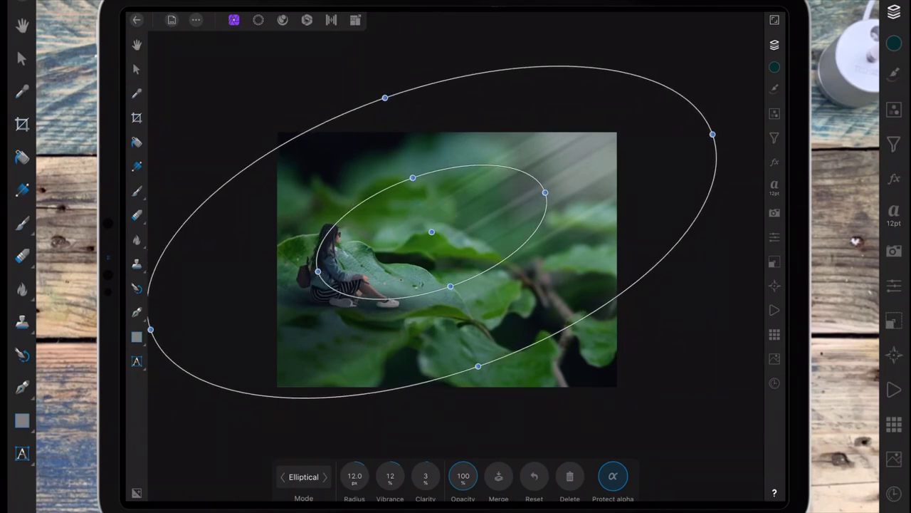
# Step: Increase the blur radius to about 13.9 px and extend the outer falloff downward
pyautogui.moveTo(354, 476); pyautogui.dragTo(433, 470)
pyautogui.moveTo(478, 366); pyautogui.dragTo(480, 377)
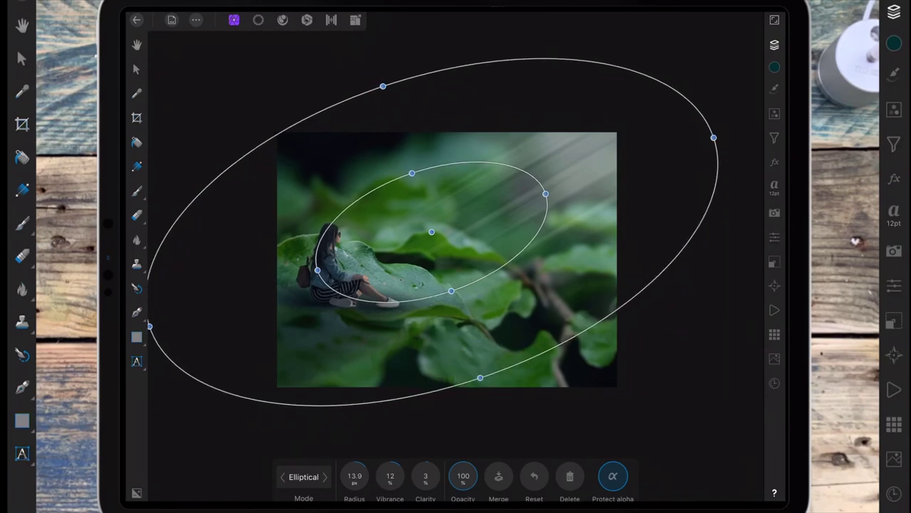
pyautogui.moveTo(432, 232); pyautogui.dragTo(434, 228)
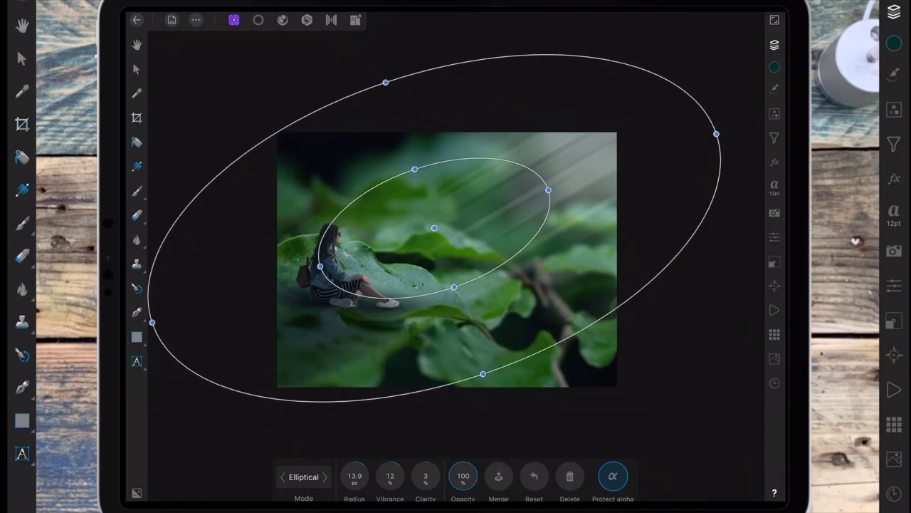
pyautogui.click(137, 44)
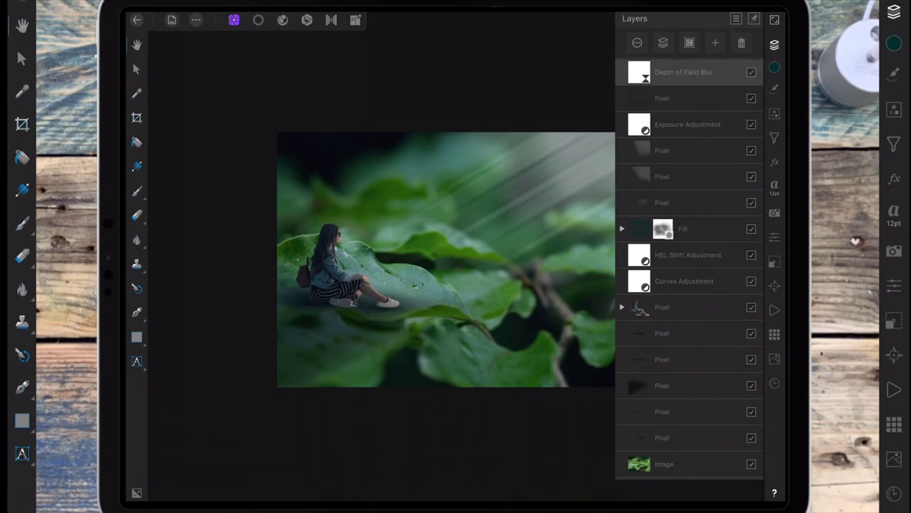
# Step: Lower the opacity of the Pixel layer beneath the girl's group
pyautogui.click(683, 334)
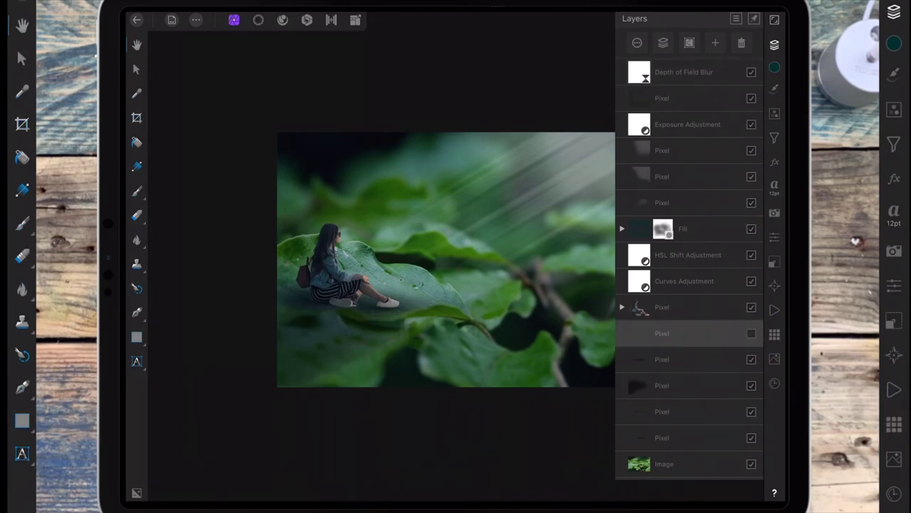
pyautogui.click(747, 360)
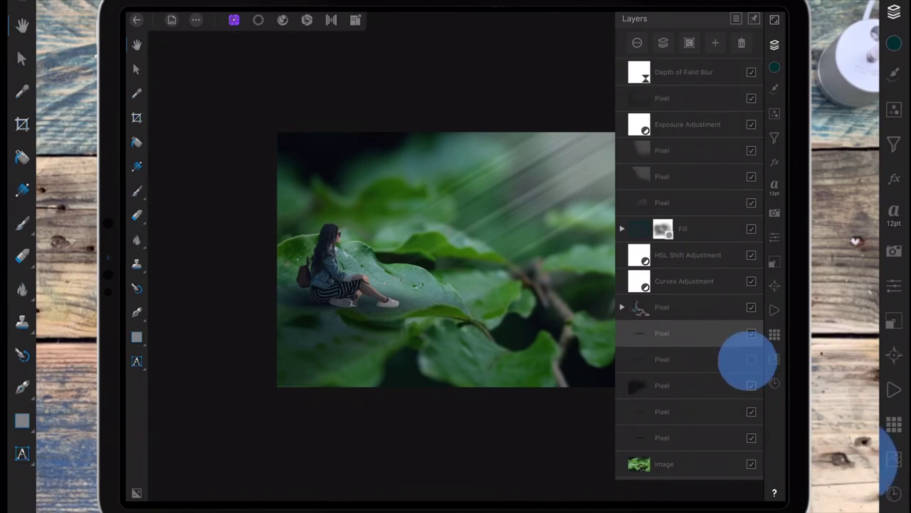
pyautogui.click(683, 358)
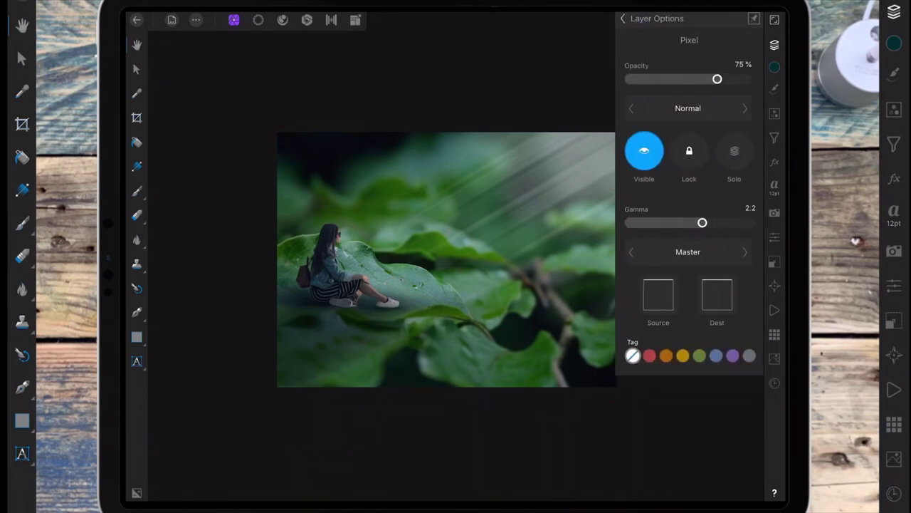
pyautogui.moveTo(714, 81); pyautogui.dragTo(681, 79)
pyautogui.click(623, 18)
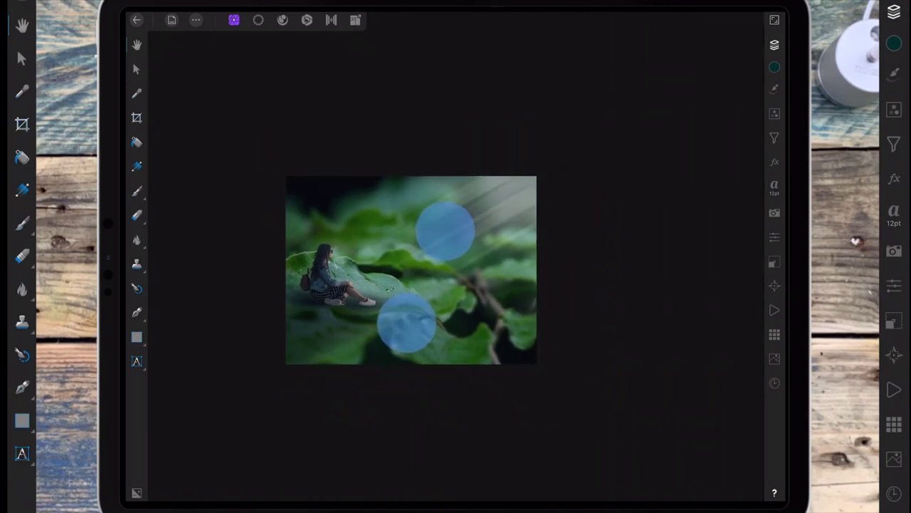
pyautogui.scroll(5, 434, 277)
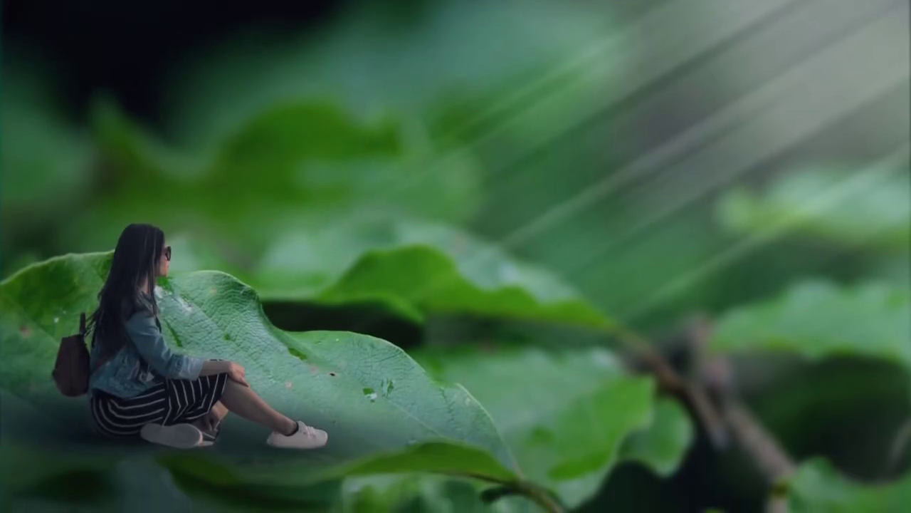